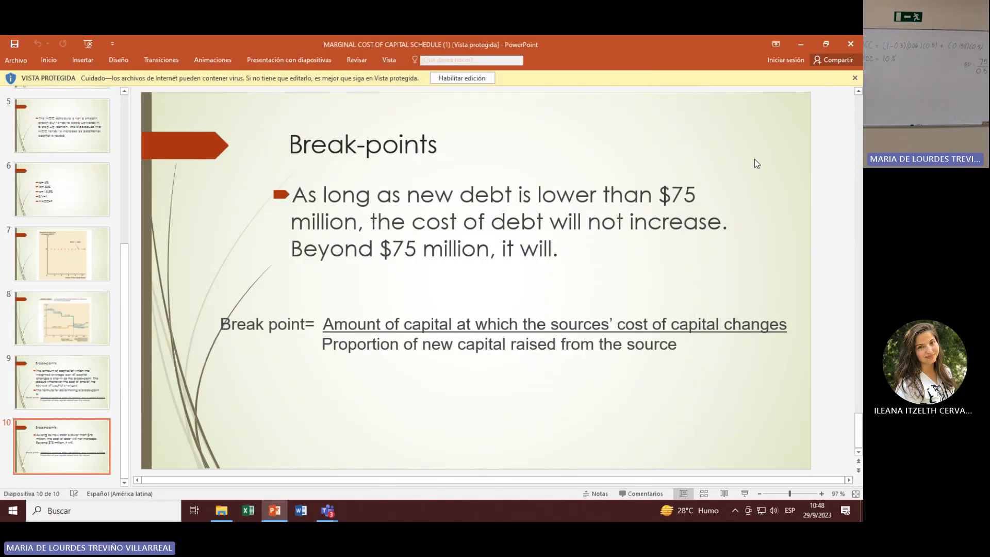
# Step: Switch from the presentation to the Downloads folder and open the workbook "cost of capital schedule EX 2" in Excel
pyautogui.scroll(5, 754, 158)
pyautogui.scroll(3, 754, 159)
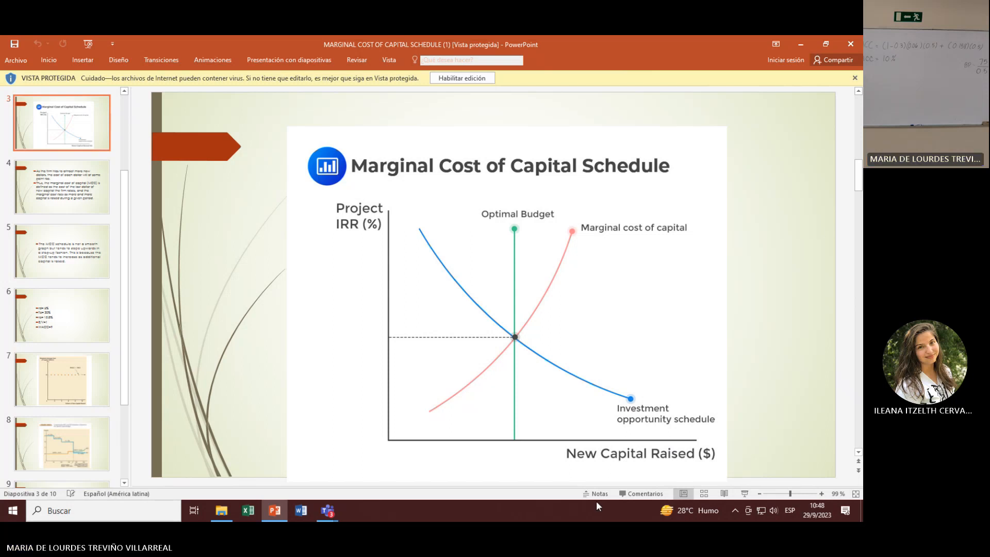
pyautogui.click(255, 511)
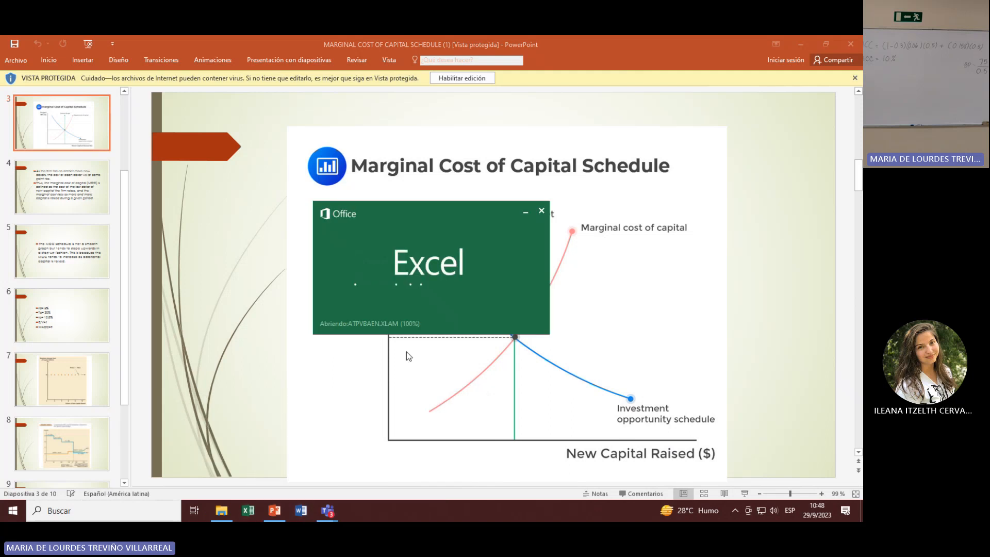
pyautogui.click(802, 45)
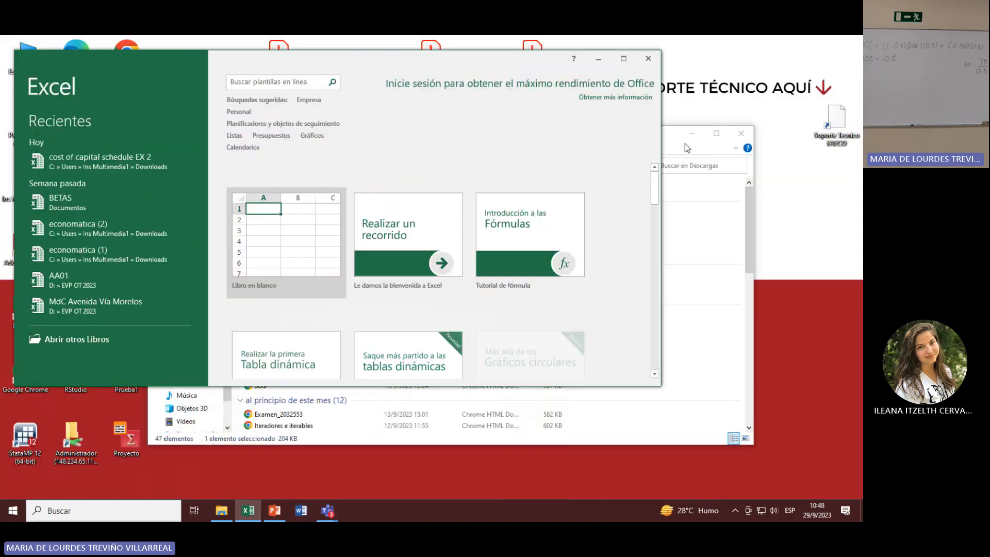
pyautogui.click(598, 59)
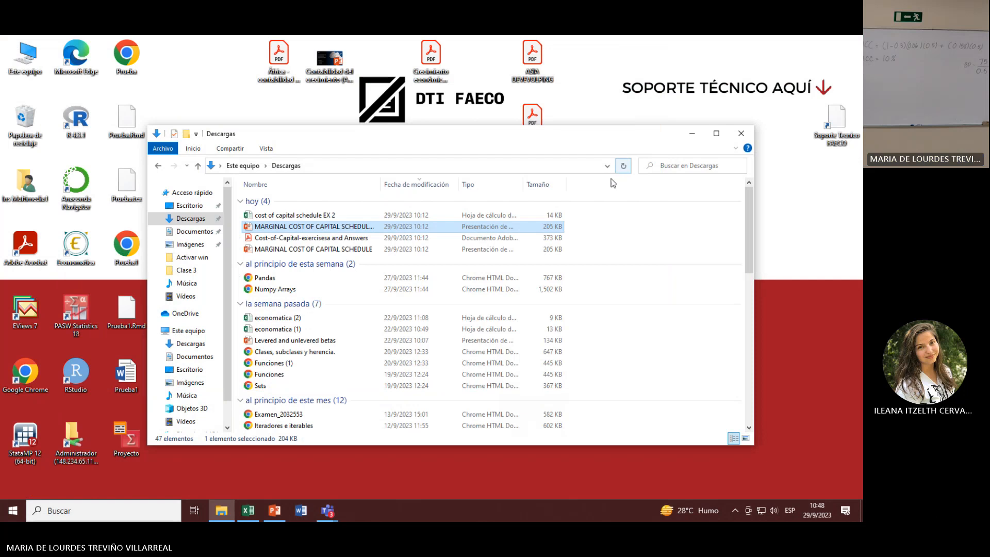
pyautogui.click(316, 216)
pyautogui.doubleClick(316, 218)
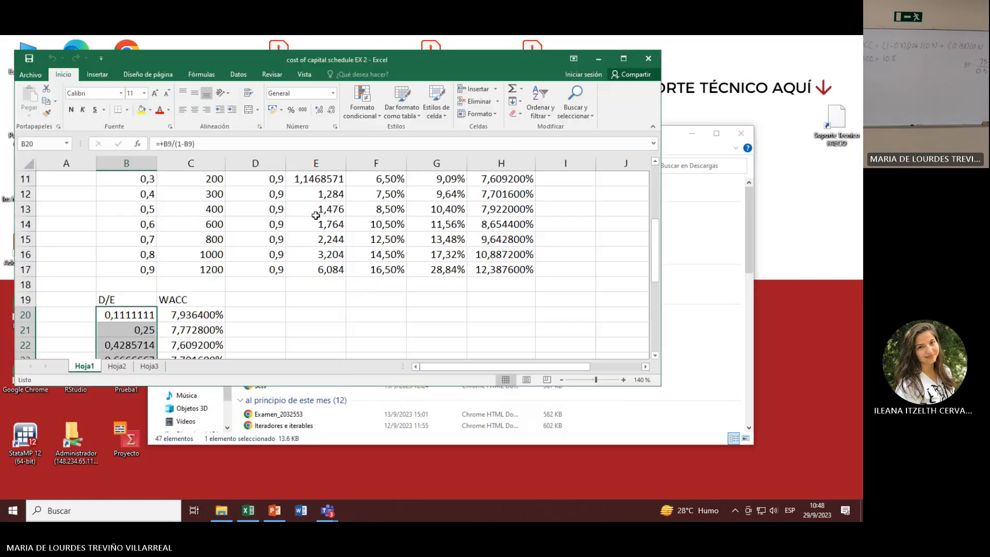
# Step: Copy the assumptions and the D/(D+E) and spread columns, B2:C17, from Hoja1 to Hoja3 starting at cell B2
pyautogui.scroll(4, 153, 312)
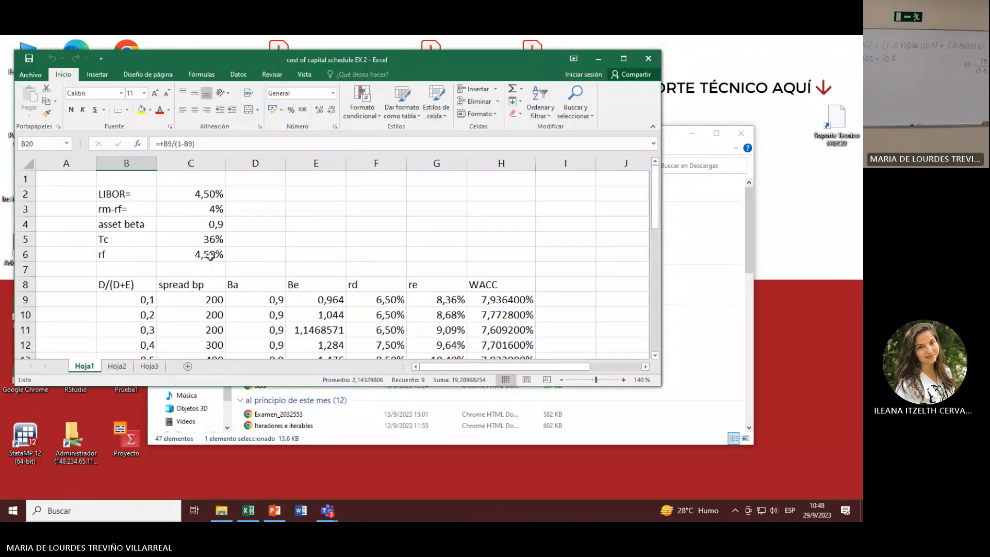
pyautogui.moveTo(116, 192); pyautogui.dragTo(204, 318)
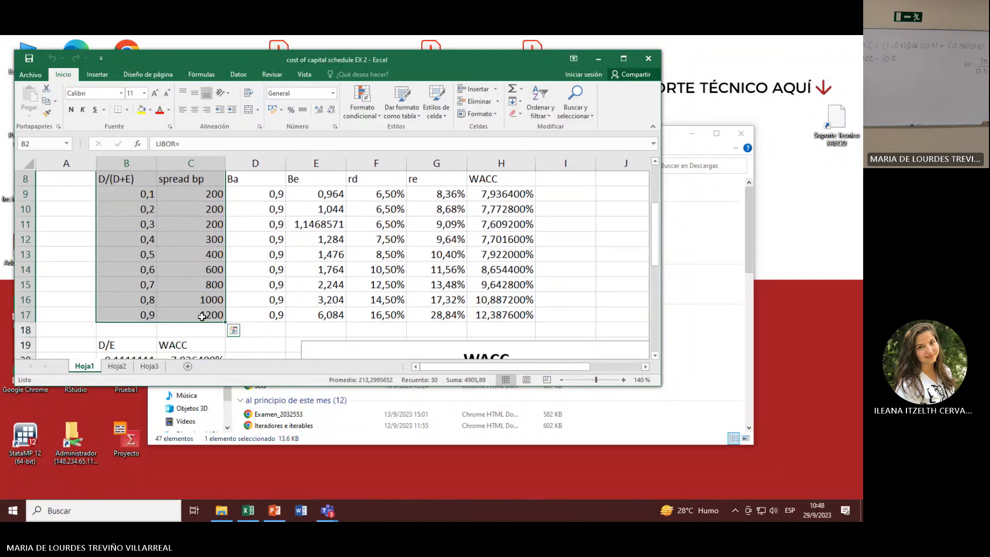
pyautogui.hotkey('ctrl', 'c')
pyautogui.click(144, 367)
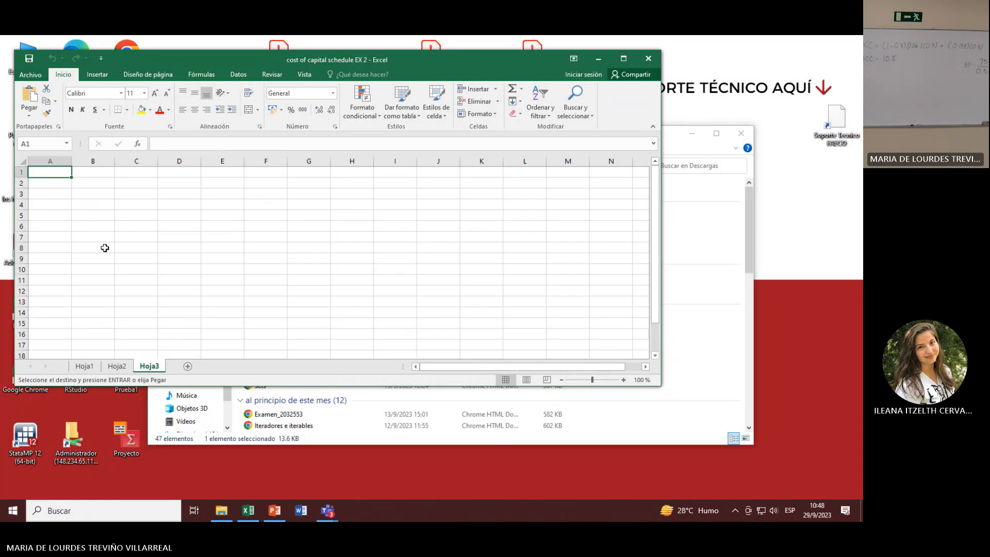
pyautogui.click(104, 183)
pyautogui.hotkey('ctrl', 'v')
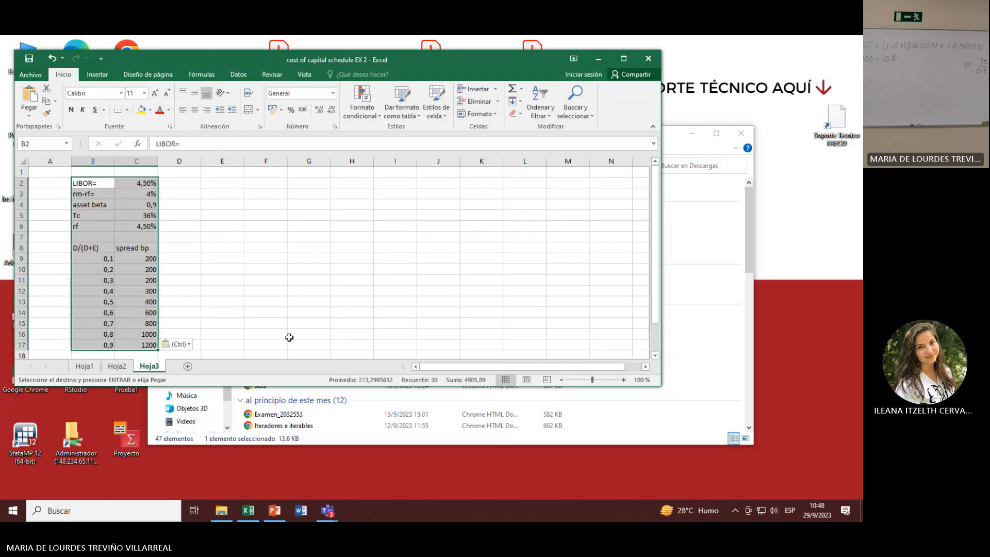
# Step: Maximize the workbook window and enlarge Hoja3 to 200% zoom, with the data starting from row 1 in view
pyautogui.click(624, 59)
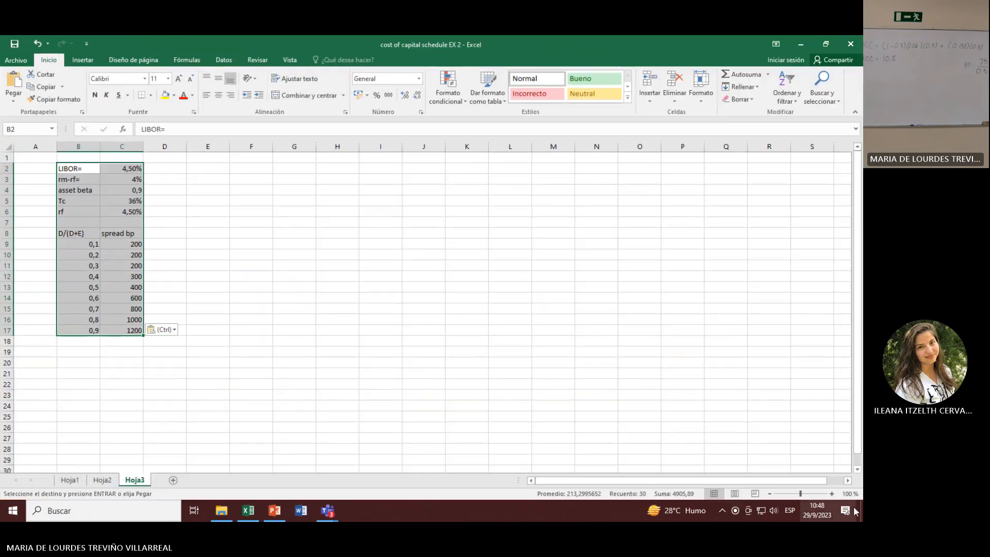
pyautogui.click(833, 494)
pyautogui.click(833, 494)
pyautogui.click(833, 494)
pyautogui.click(833, 494)
pyautogui.click(833, 494)
pyautogui.click(833, 494)
pyautogui.click(833, 494)
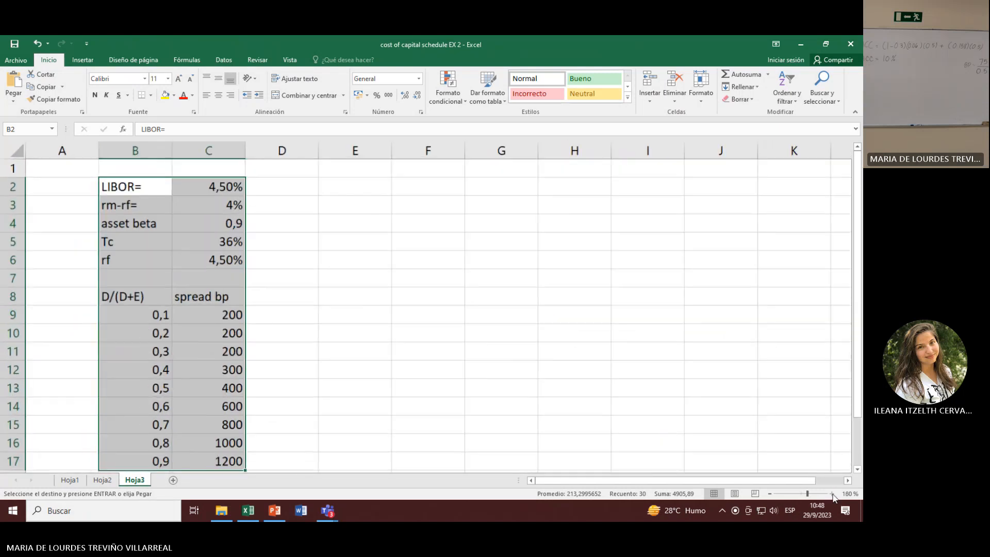
pyautogui.click(833, 494)
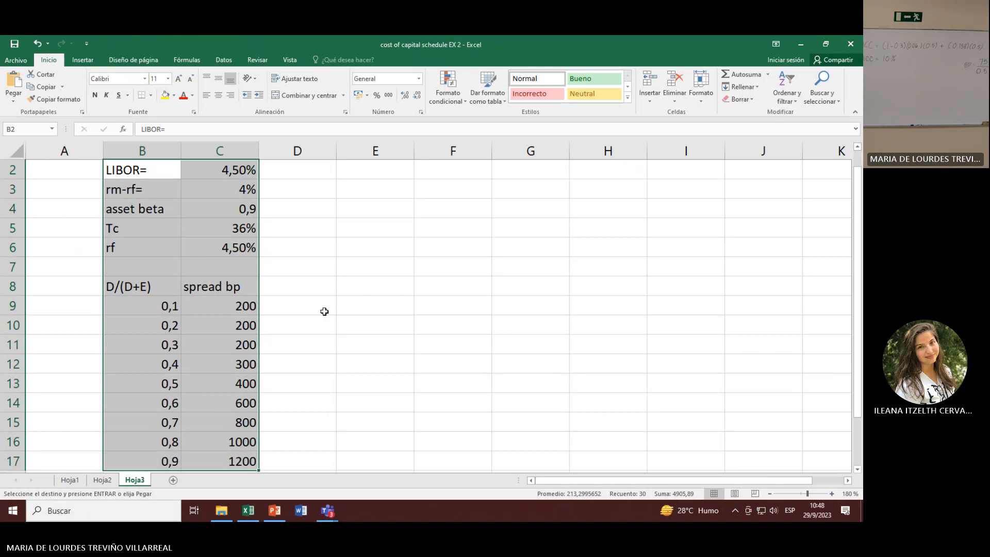
pyautogui.scroll(1, 323, 311)
pyautogui.press('Right')
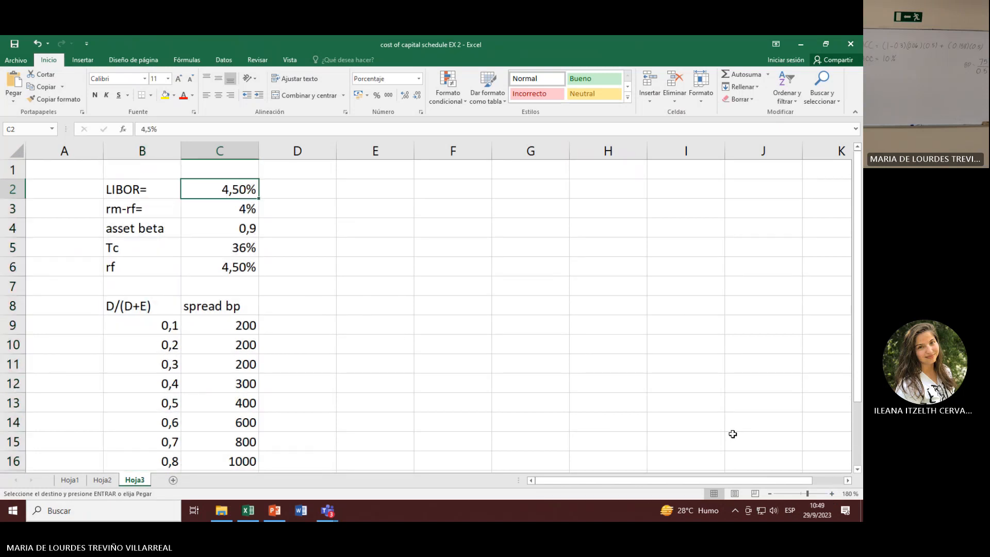
pyautogui.click(848, 480)
pyautogui.click(848, 481)
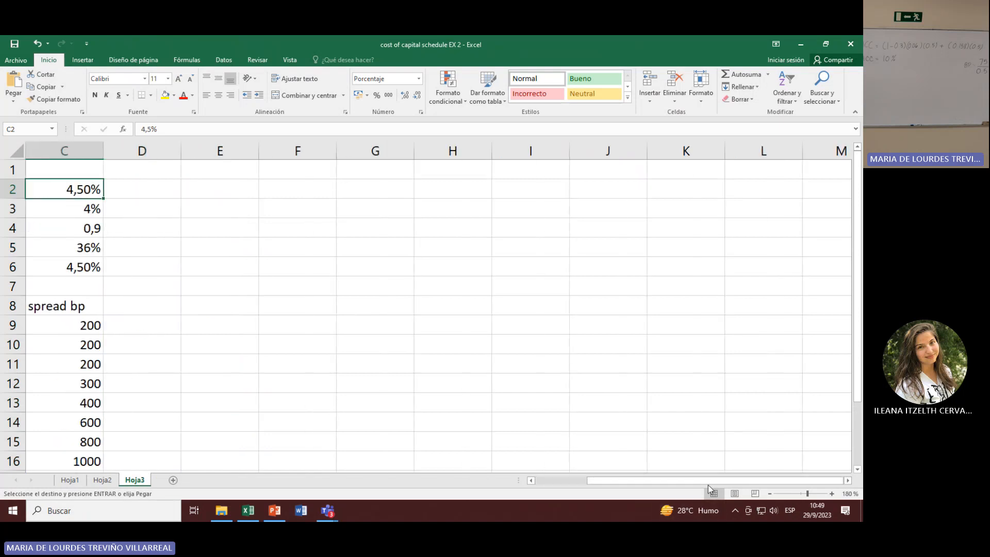
pyautogui.moveTo(708, 483); pyautogui.dragTo(559, 485)
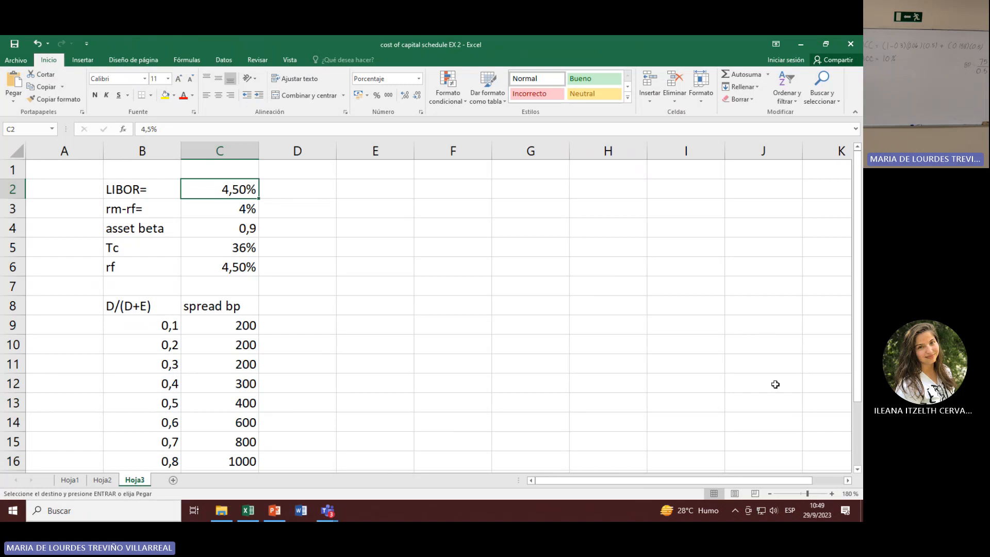
pyautogui.click(831, 494)
pyautogui.click(832, 494)
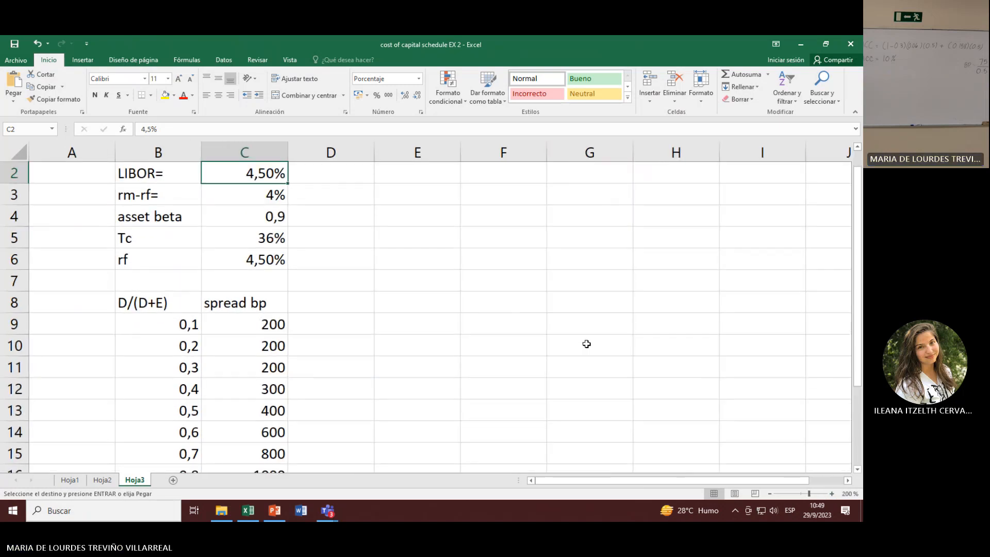
pyautogui.scroll(1, 599, 346)
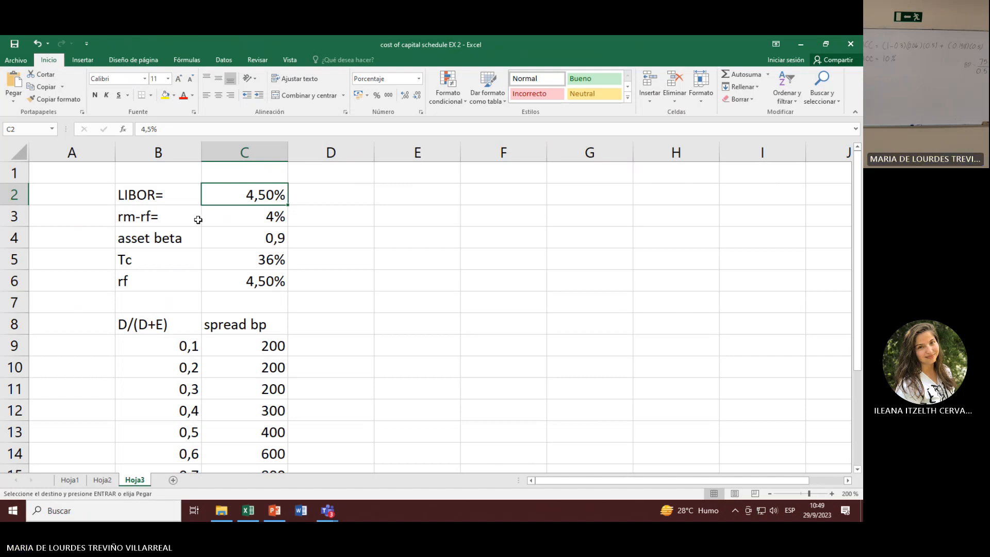
# Step: Examine the market premium assumption and the D/(D+E) and spread bp headings on Hoja3, enlarged to 230%
pyautogui.click(161, 226)
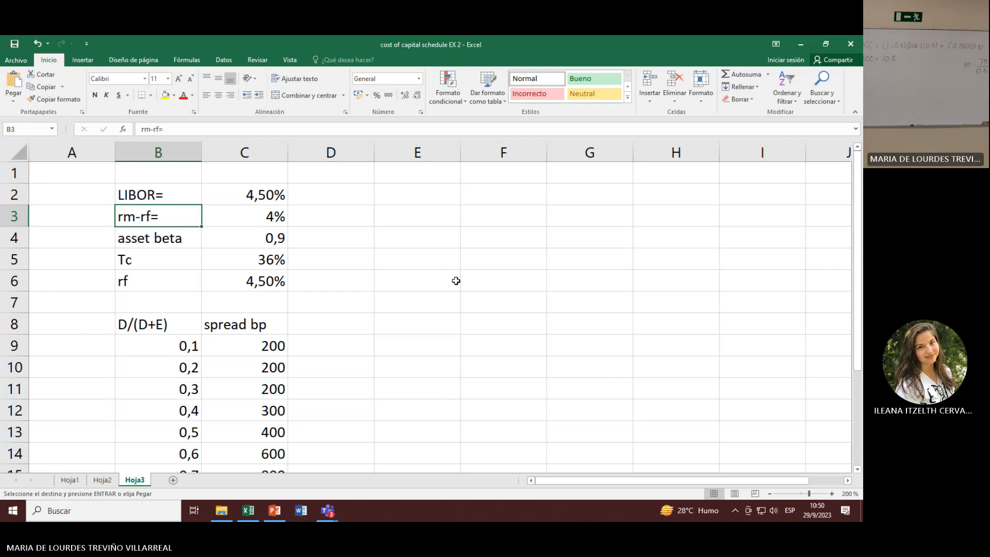
pyautogui.click(832, 494)
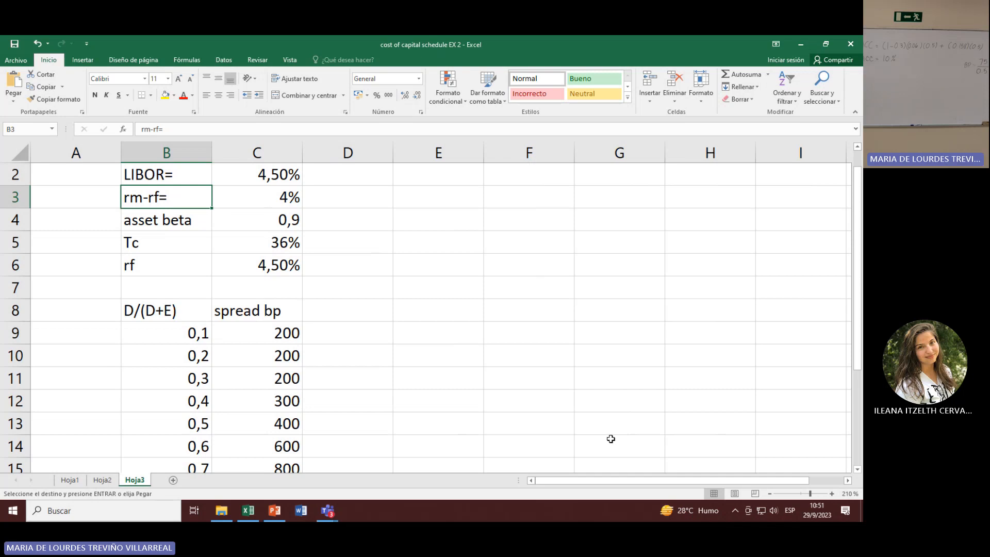
pyautogui.click(832, 494)
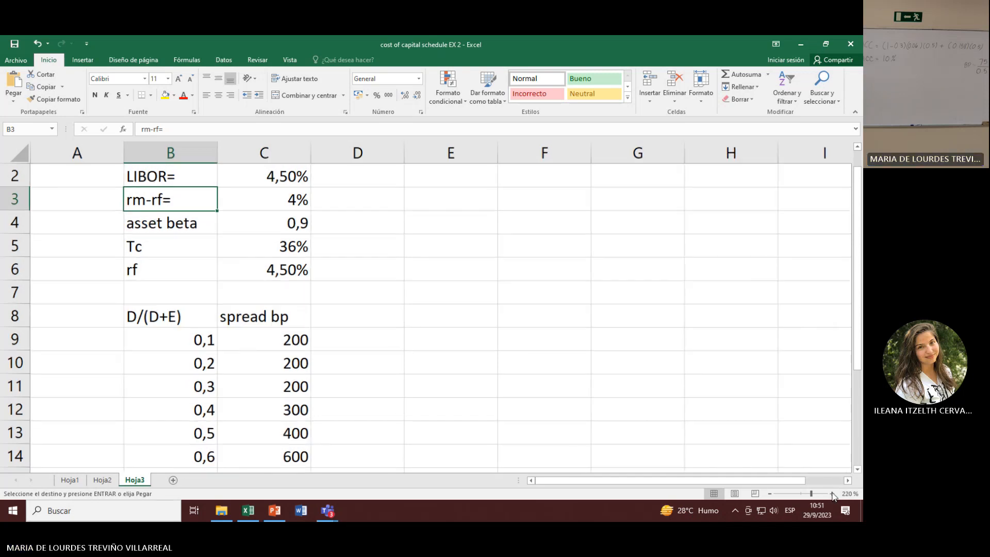
pyautogui.click(832, 494)
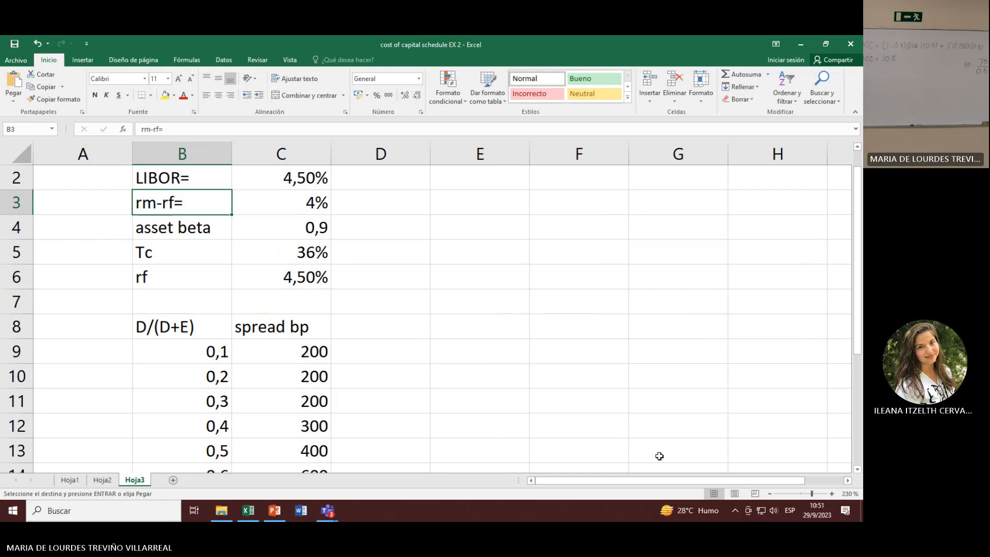
pyautogui.click(164, 330)
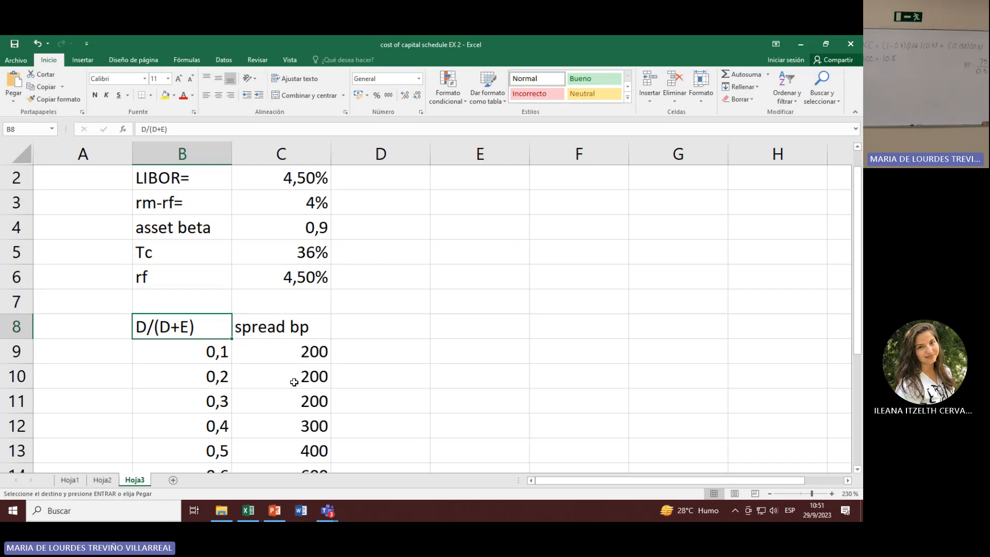
pyautogui.click(259, 329)
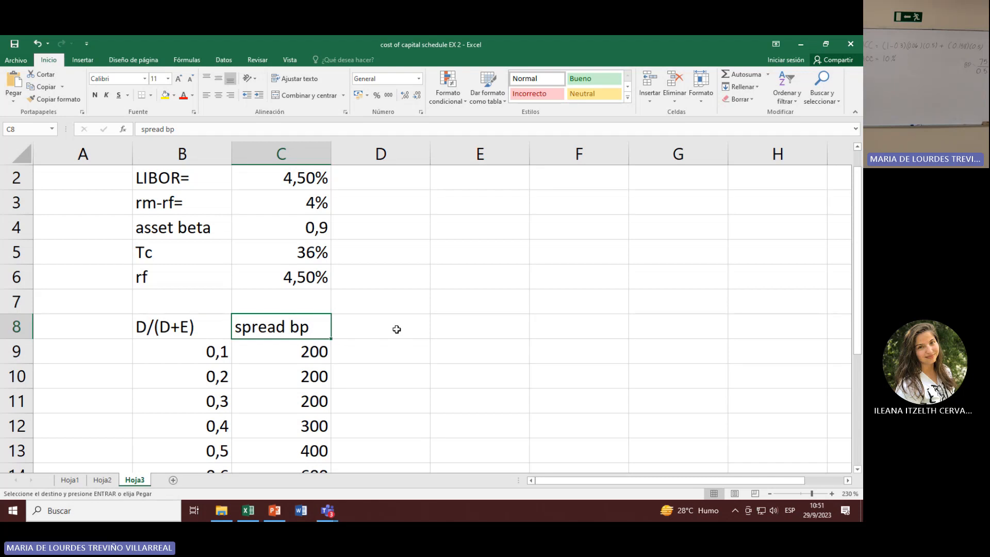
pyautogui.click(172, 328)
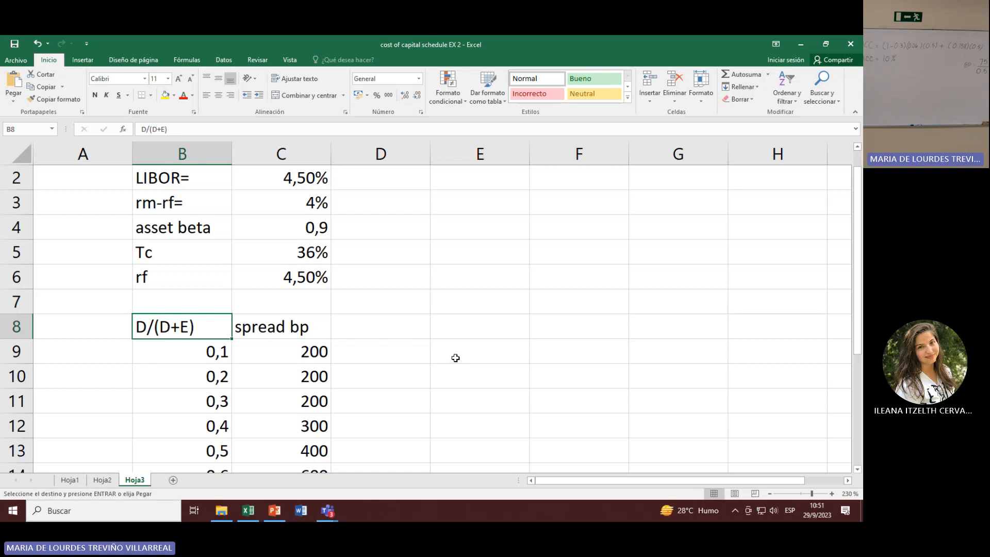
pyautogui.click(299, 330)
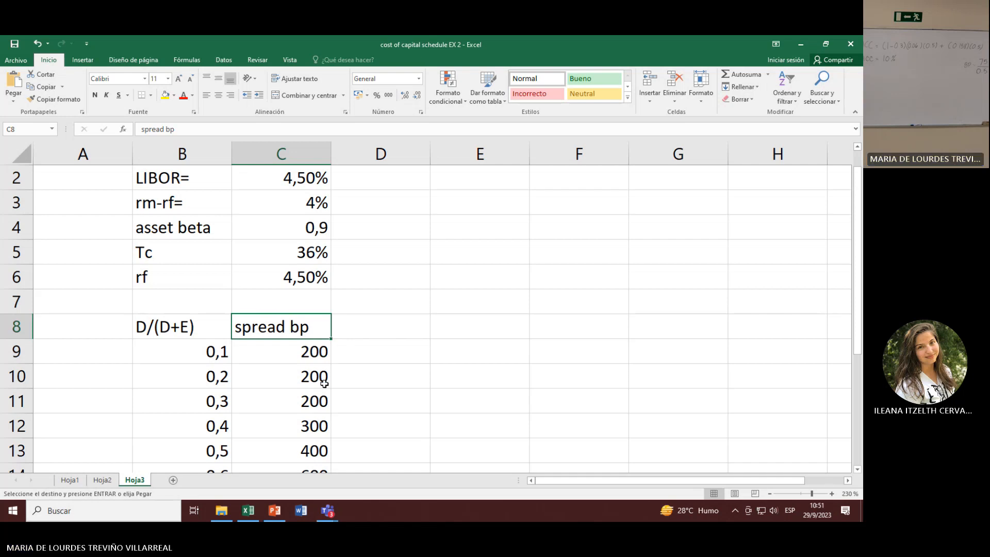
pyautogui.click(167, 330)
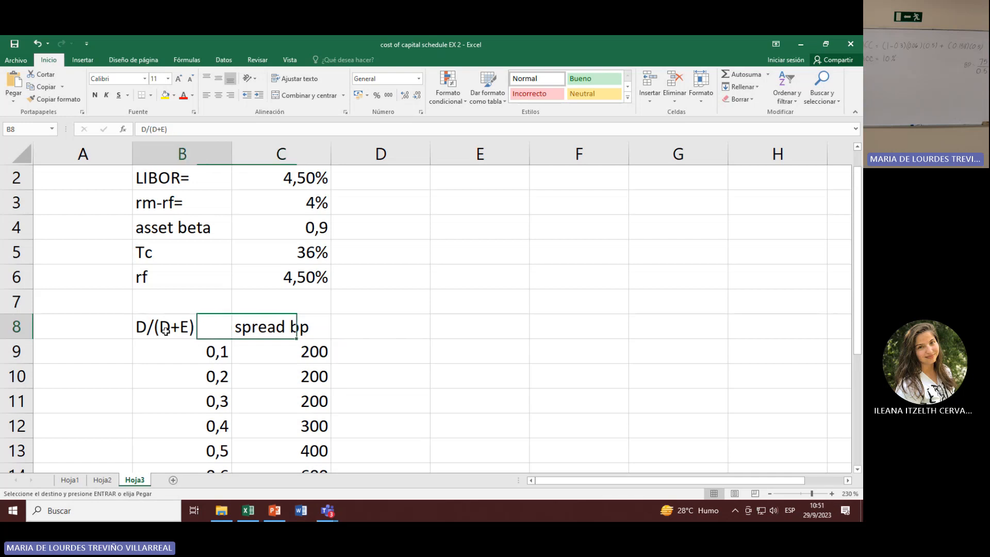
# Step: Examine the basis-point spread for each D/(D+E) ratio from 0,1 to 0,9 together with the LIBOR rate
pyautogui.click(177, 353)
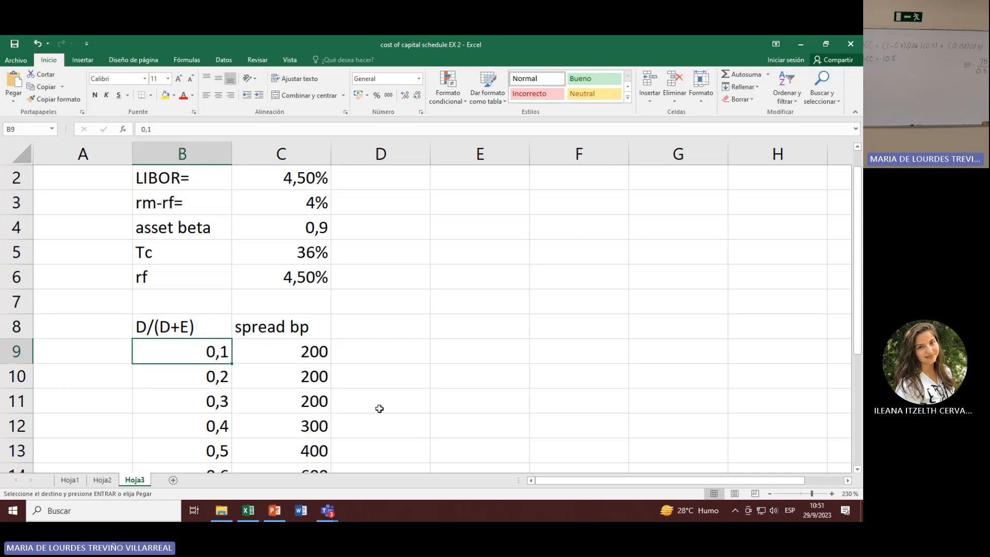
pyautogui.click(279, 350)
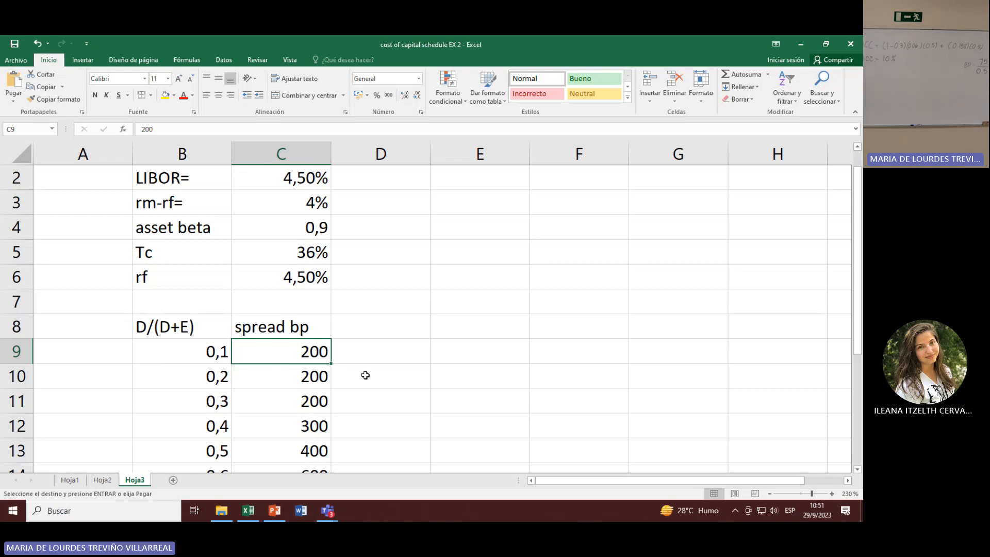
pyautogui.click(270, 181)
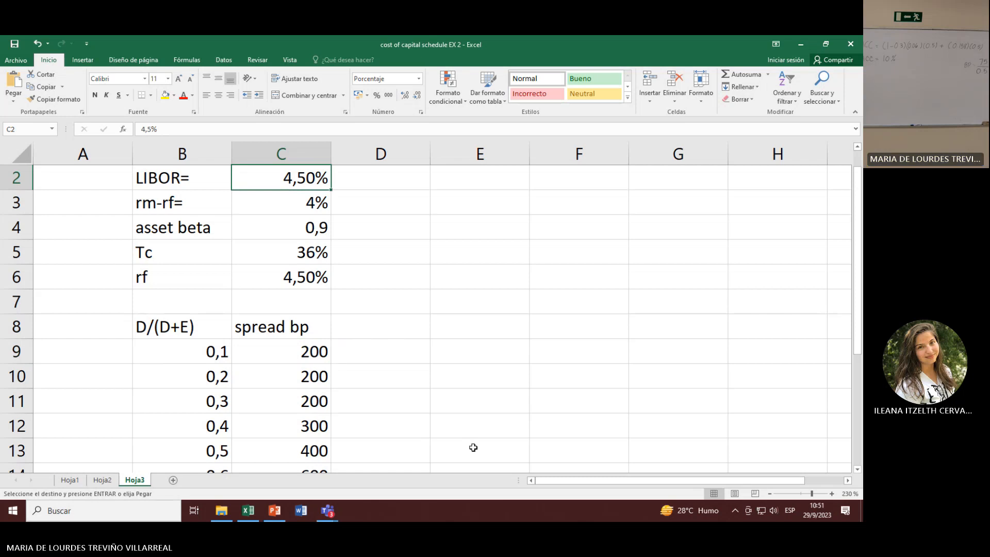
pyautogui.click(172, 431)
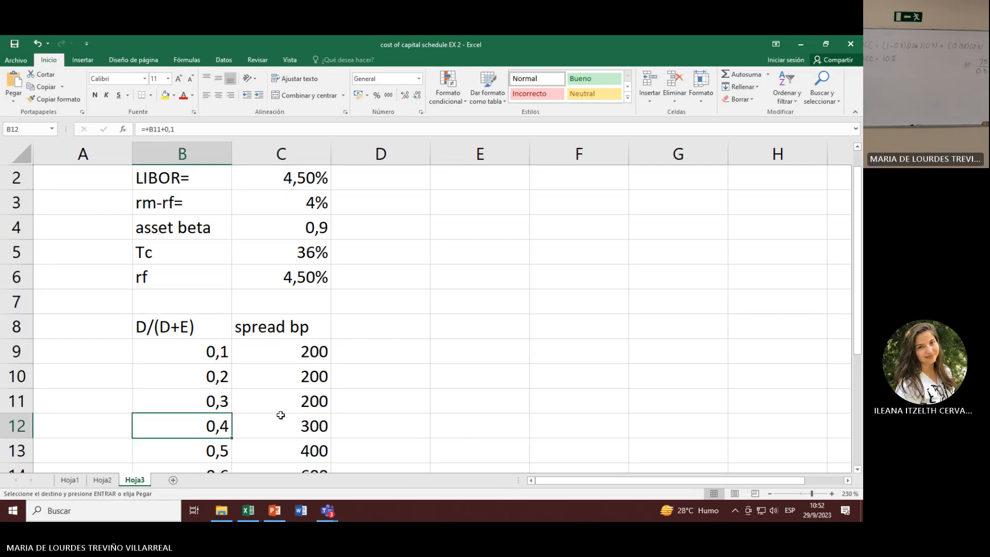
pyautogui.click(315, 432)
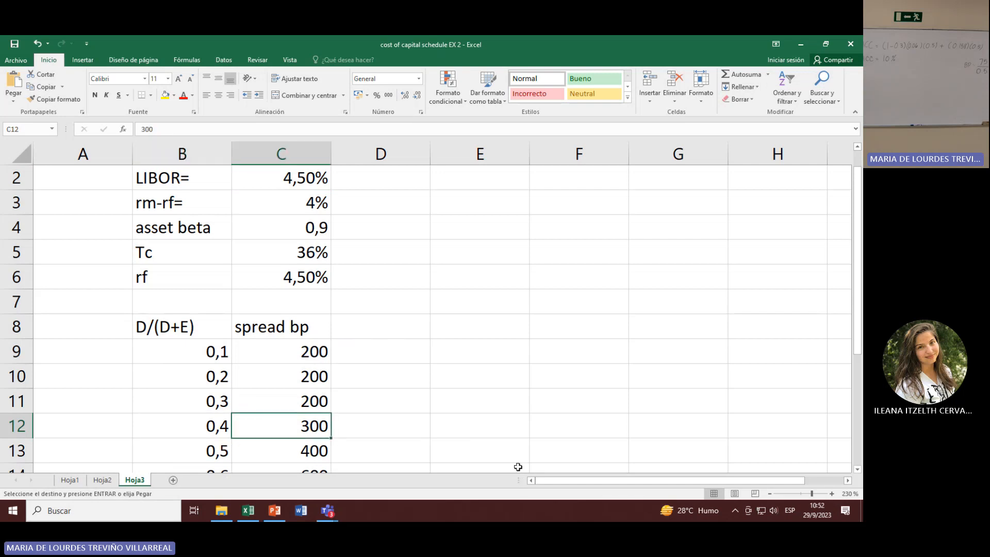
pyautogui.click(279, 180)
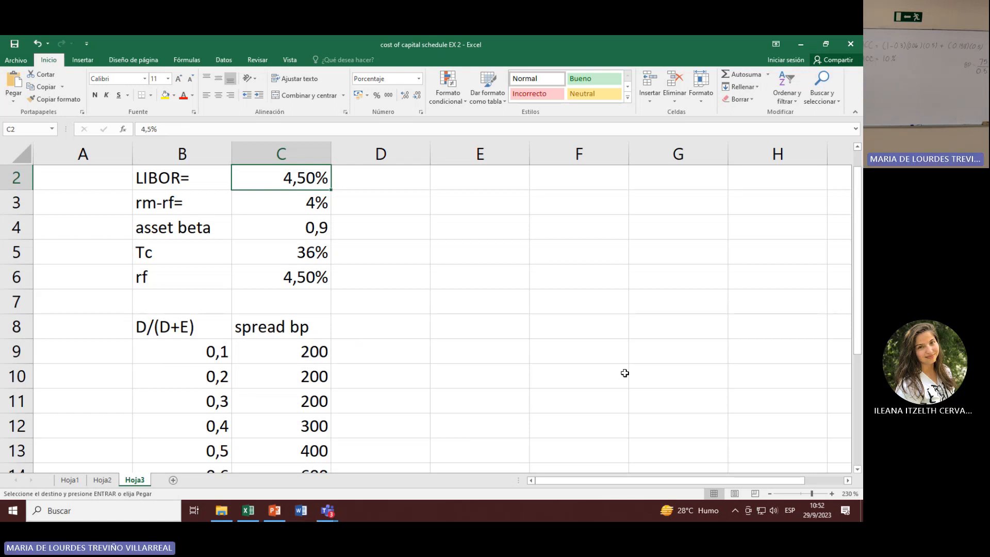
pyautogui.scroll(-2, 718, 315)
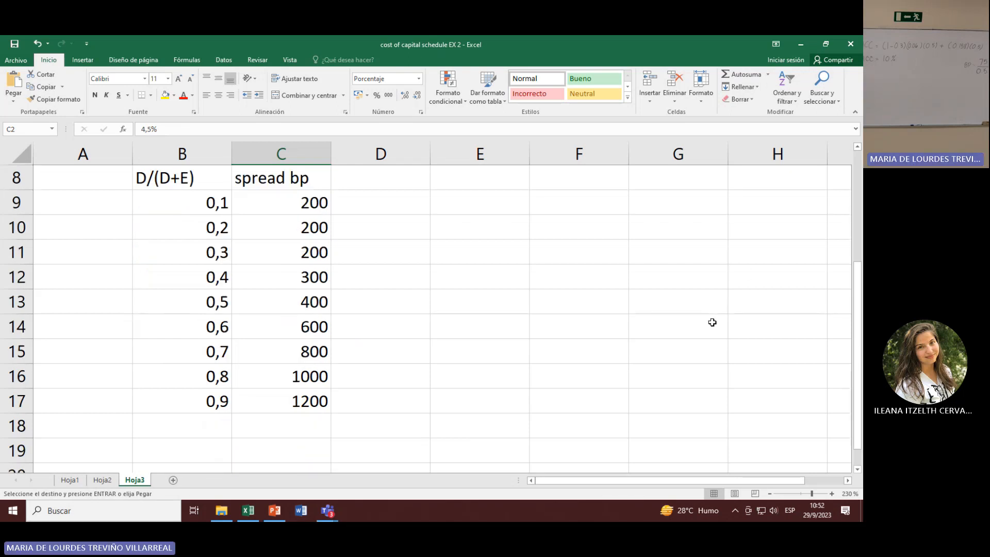
pyautogui.click(212, 201)
pyautogui.hotkey('ctrl', 'Down')
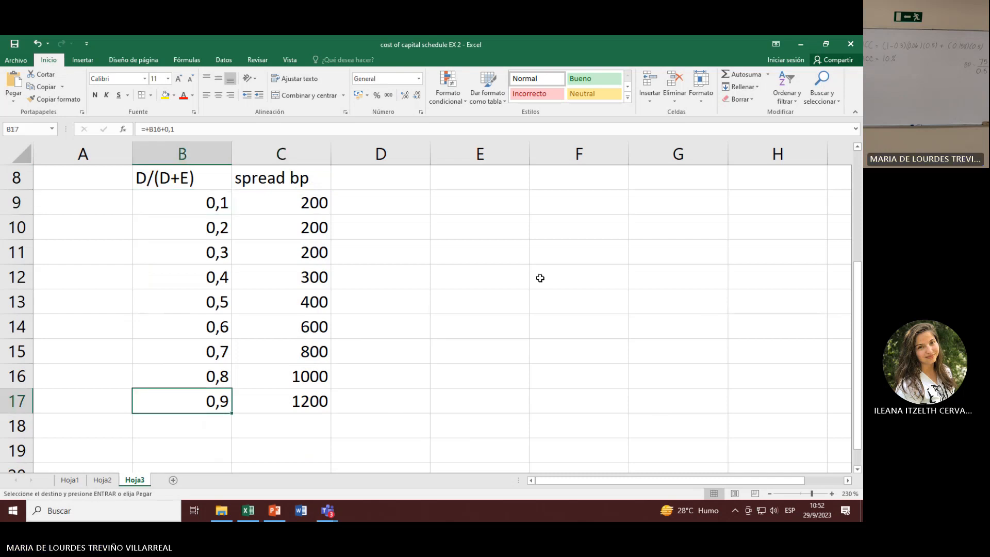
pyautogui.click(287, 181)
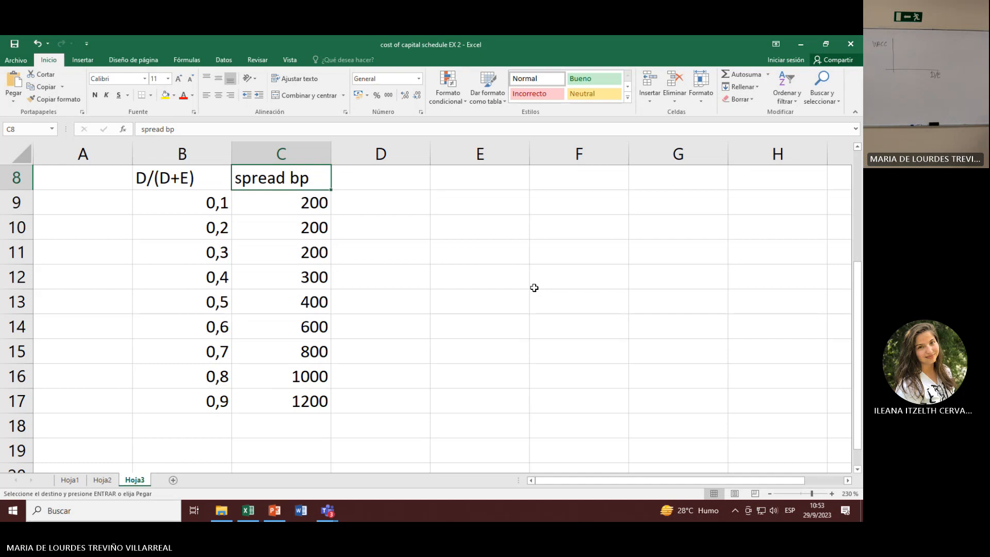
# Step: Add the column heading E/V in cell D8, next to the spread bp heading
pyautogui.scroll(2, 534, 288)
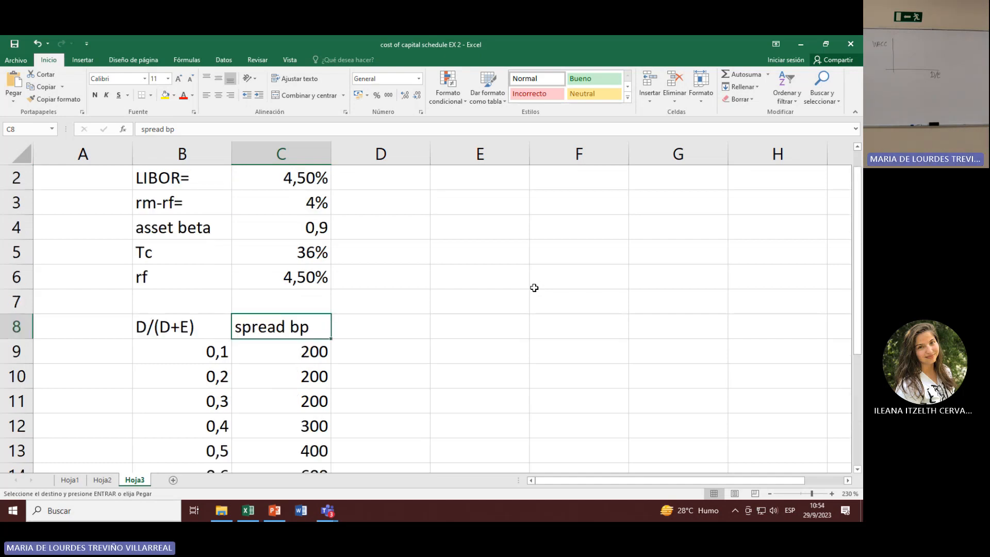
pyautogui.click(395, 315)
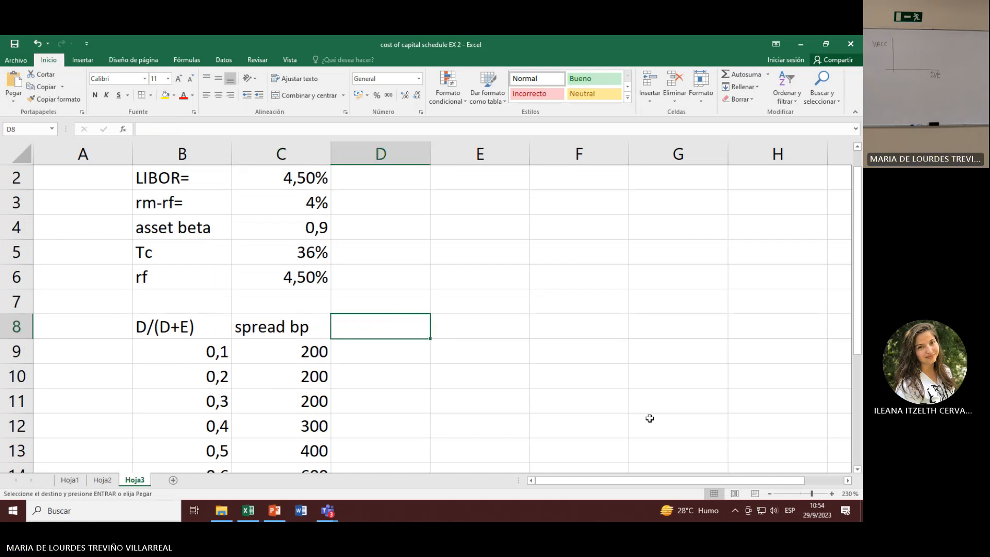
pyautogui.write('E/V')
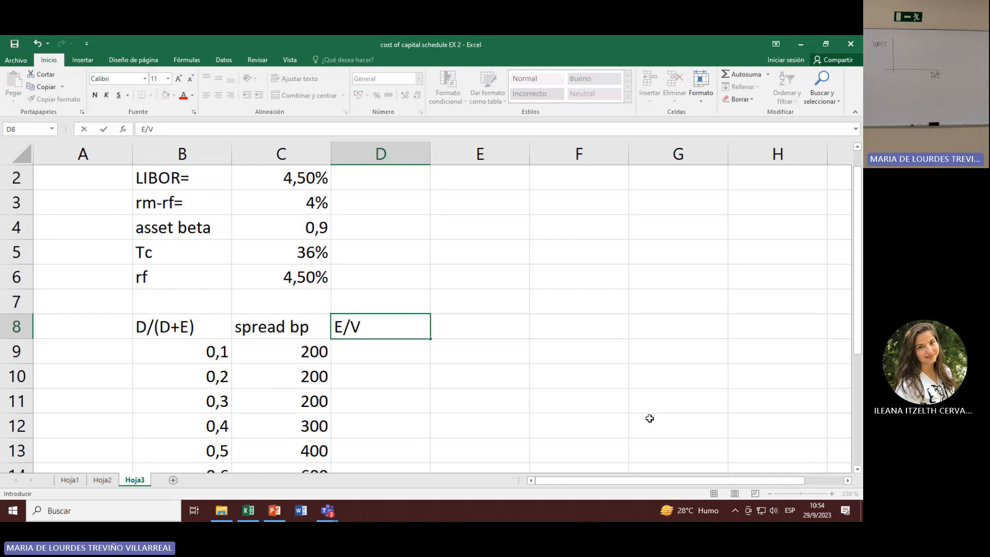
pyautogui.press('Tab')
pyautogui.press('Down')
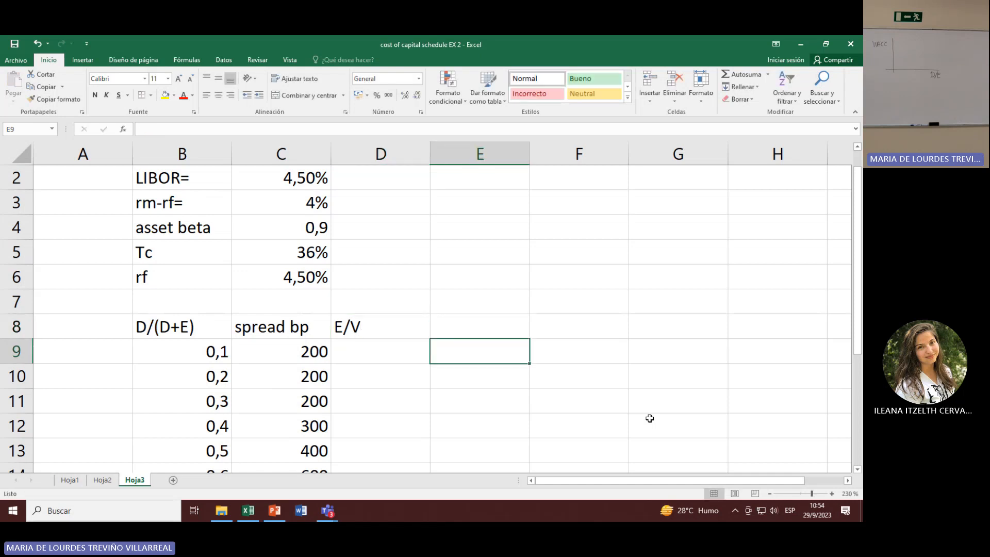
# Step: Enter the formula 1-B9 in D9 to calculate the equity share for the first debt ratio
pyautogui.press('Left')
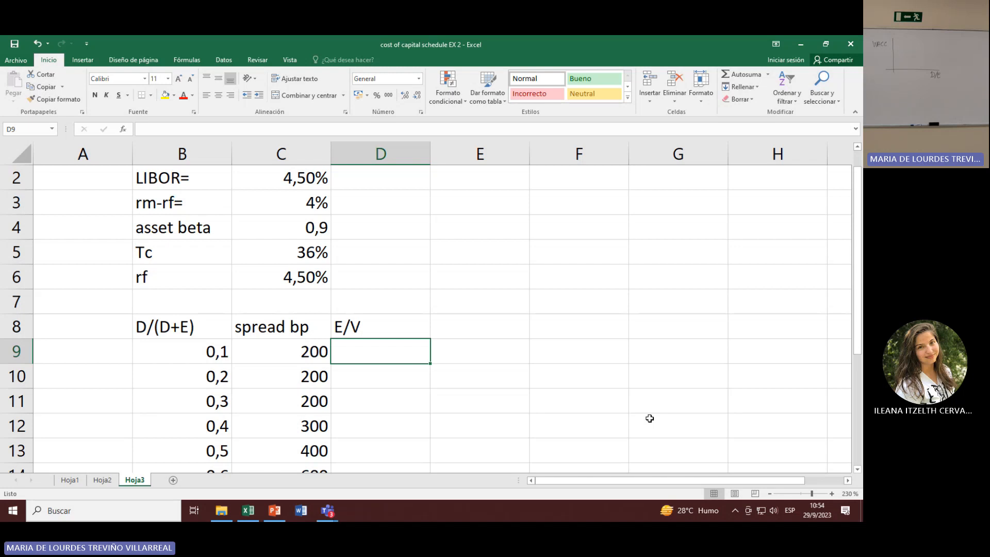
pyautogui.write('+1-')
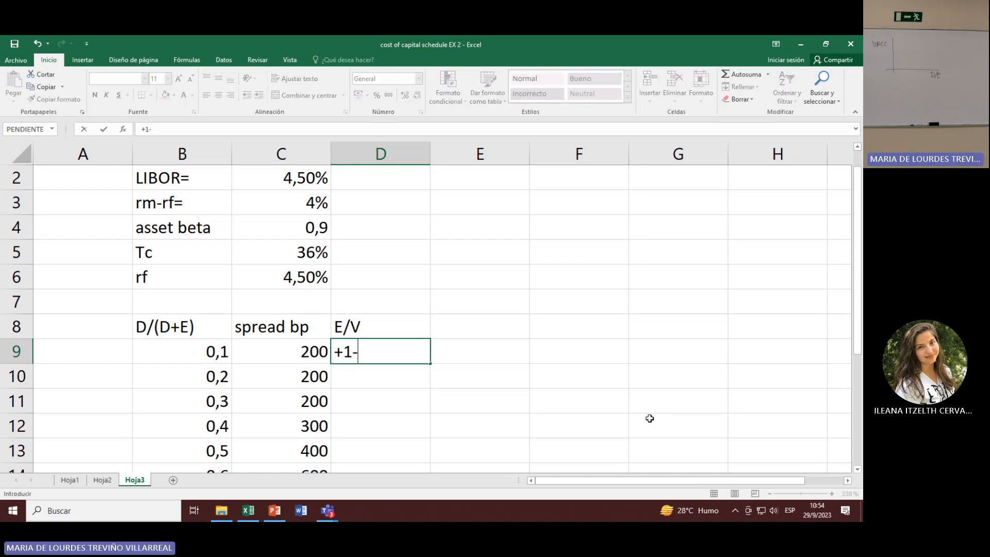
pyautogui.press('Left')
pyautogui.press('Left')
pyautogui.press('Down')
pyautogui.press('Up')
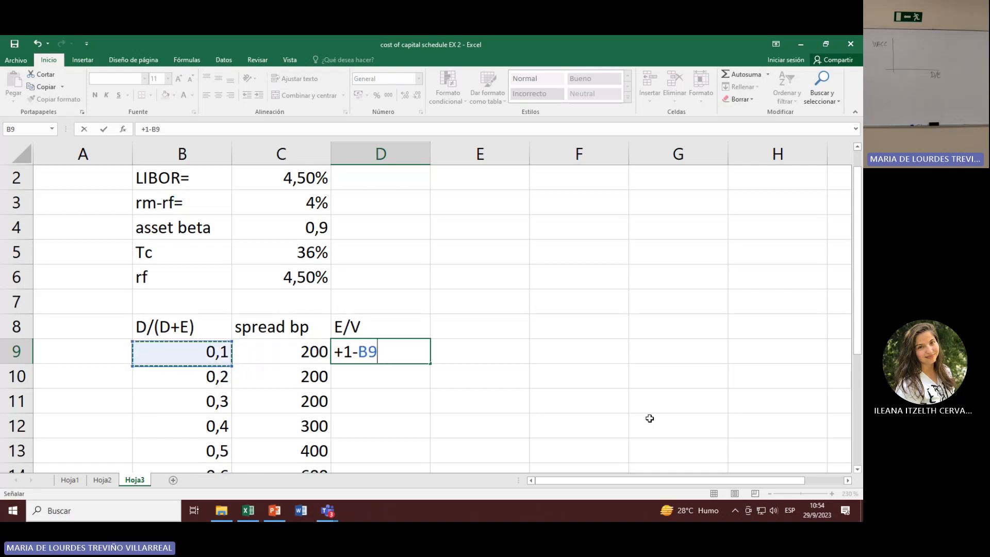
pyautogui.press('Return')
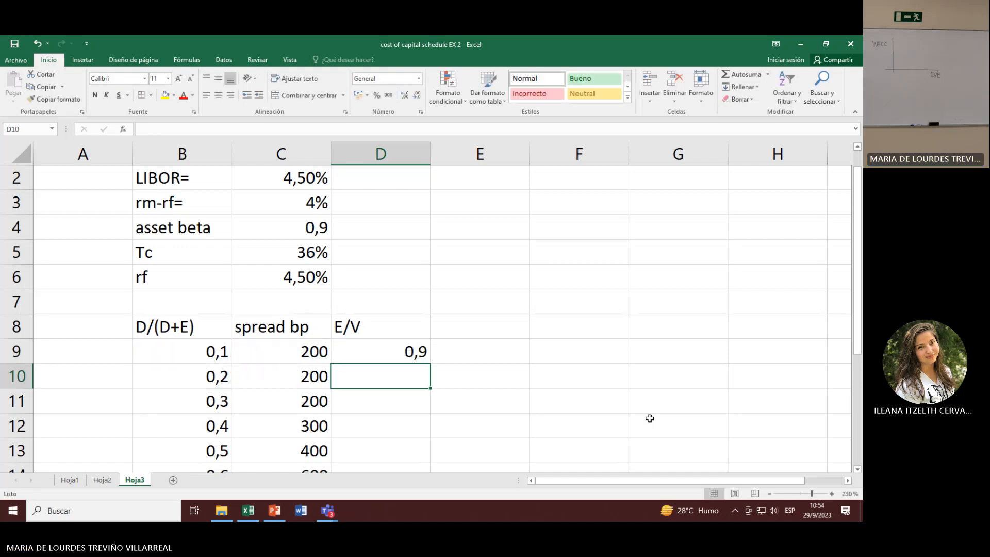
# Step: Check the D9 formula against B9 and fill it down through D17 for all the debt ratios
pyautogui.click(398, 355)
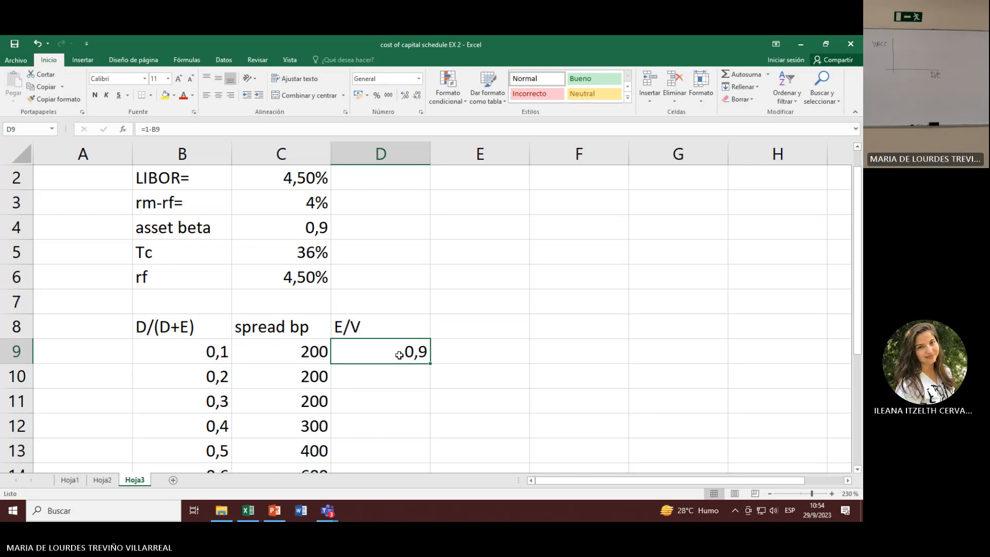
pyautogui.click(151, 335)
pyautogui.click(154, 349)
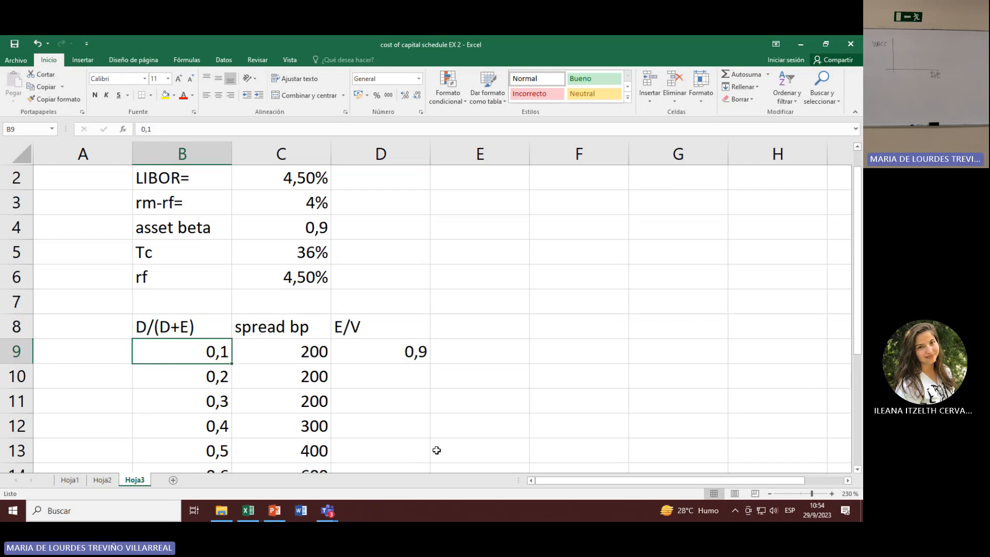
pyautogui.click(415, 352)
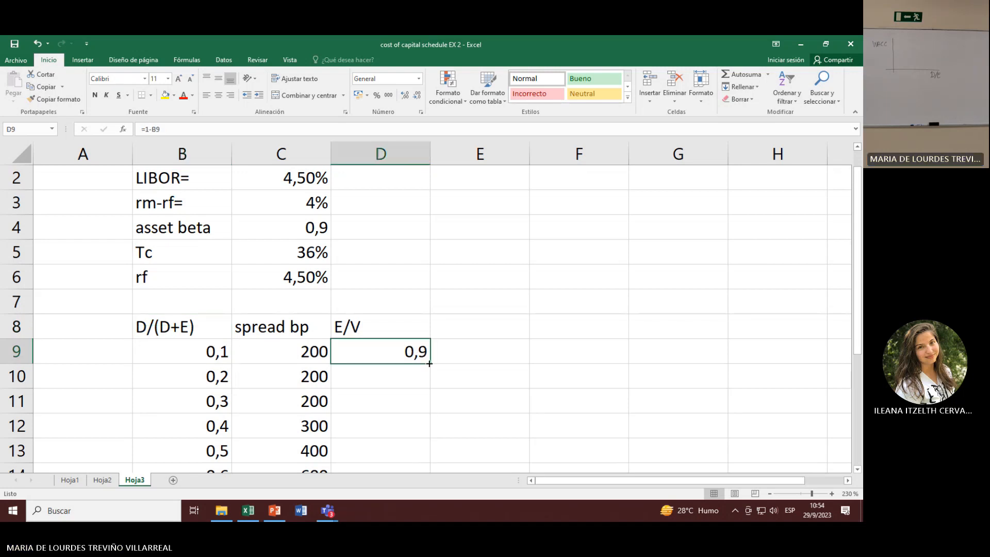
pyautogui.moveTo(430, 363); pyautogui.dragTo(429, 433)
pyautogui.scroll(1, 506, 384)
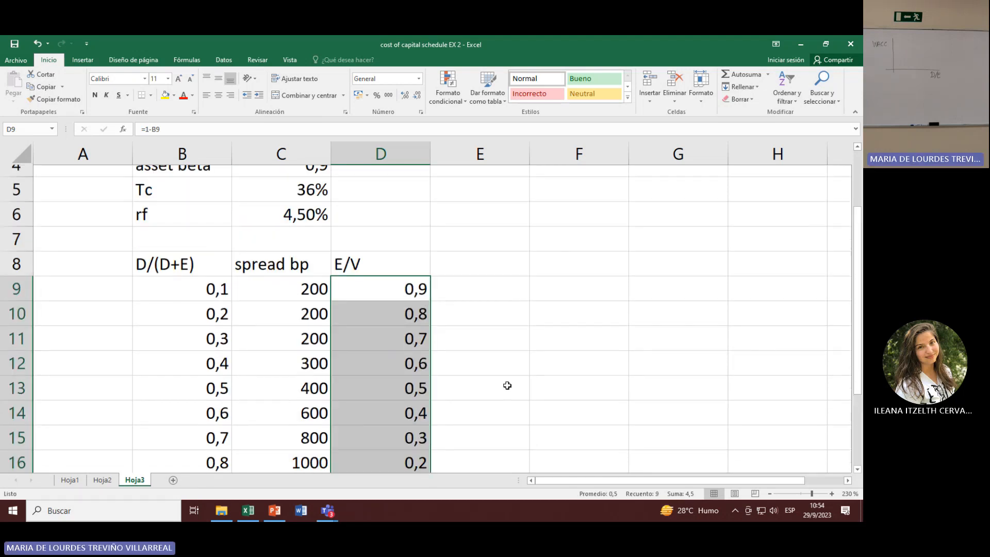
# Step: Add the column heading rd for the cost of debt in cell E8
pyautogui.scroll(1, 507, 386)
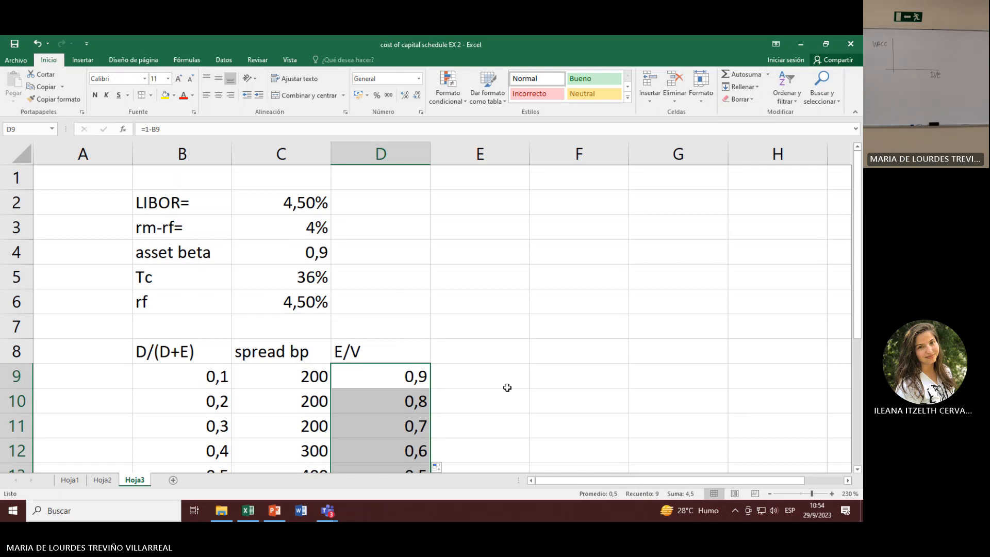
pyautogui.click(496, 364)
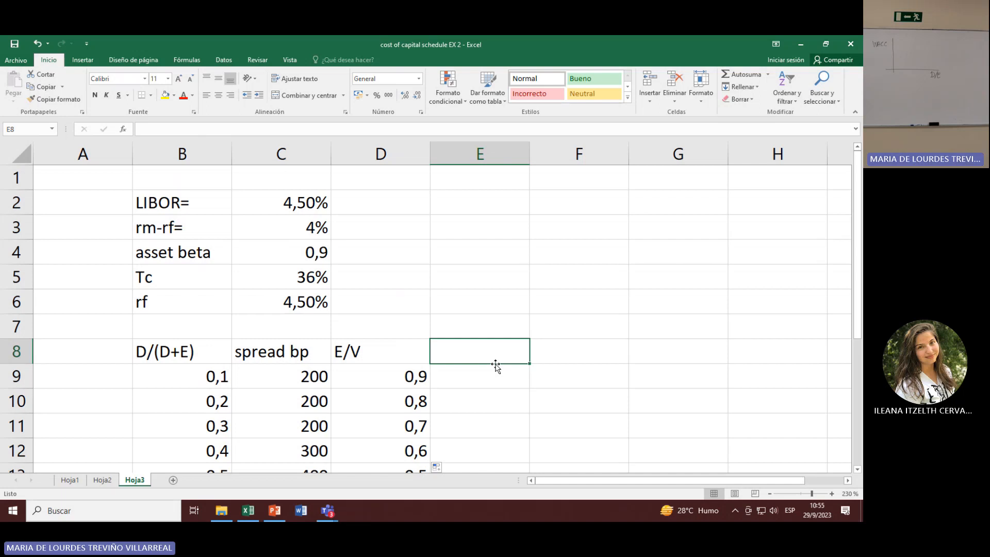
pyautogui.write('rd')
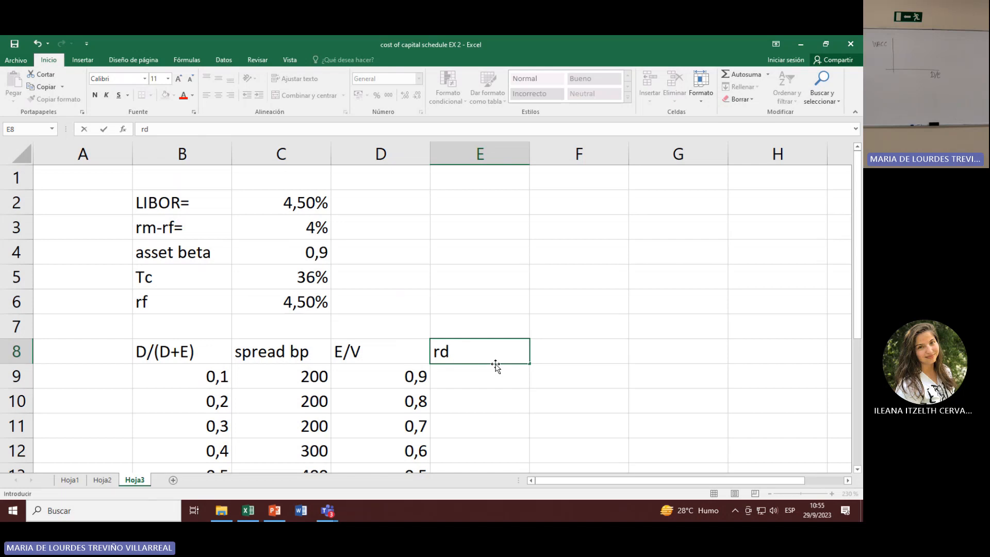
pyautogui.press('Return')
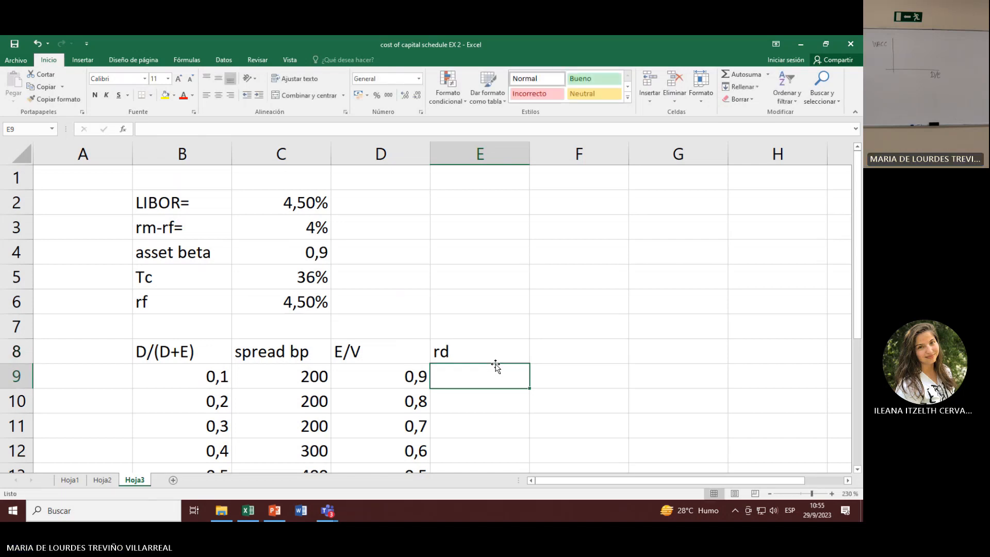
pyautogui.click(16, 376)
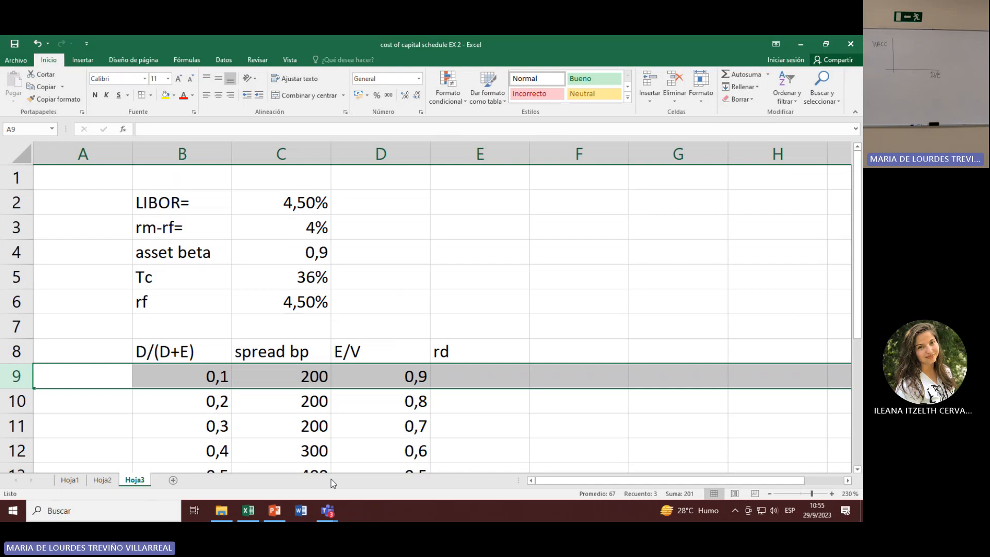
pyautogui.press('Right')
pyautogui.press('Right')
pyautogui.press('Right')
pyautogui.press('Right')
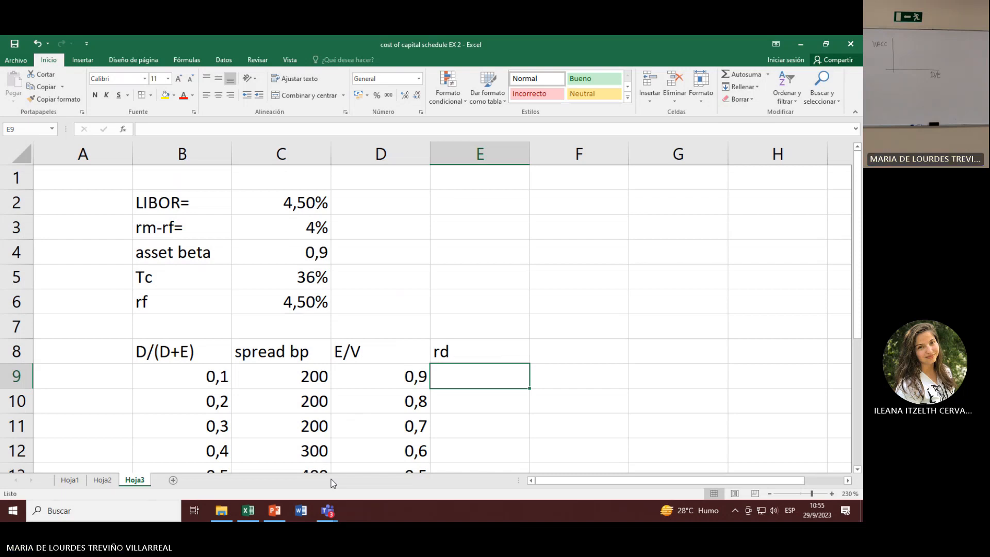
pyautogui.write('+')
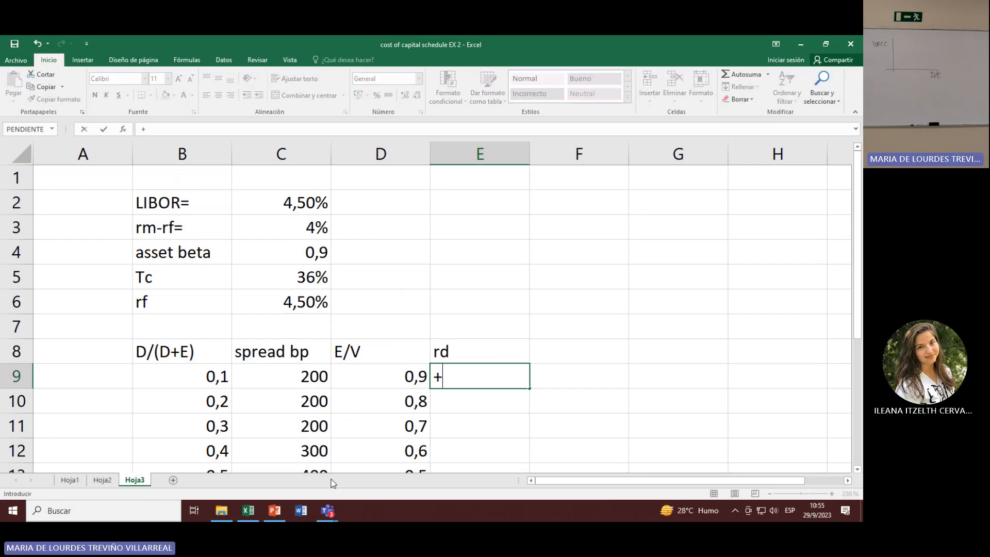
pyautogui.press('BackSpace')
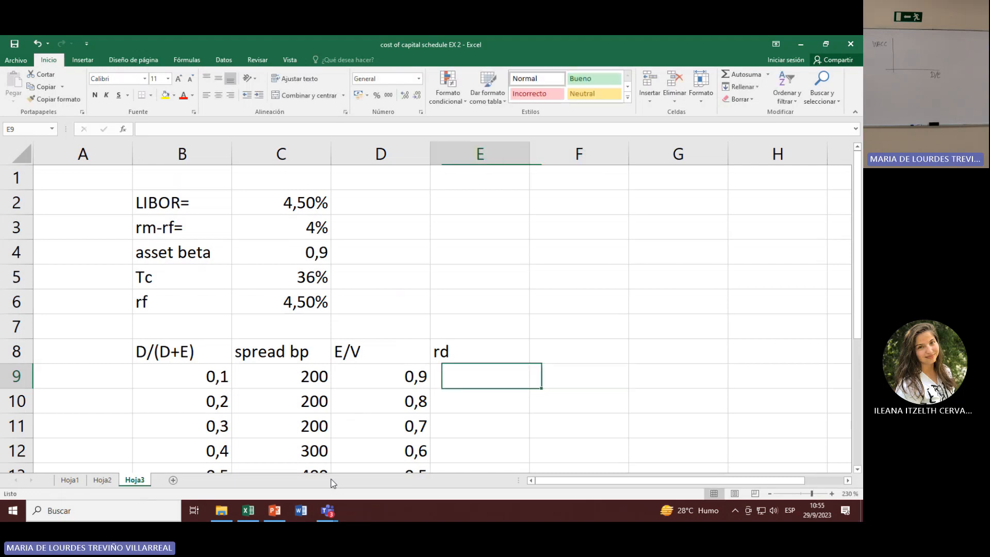
# Step: Enter the formula C9/100+C2 in E9 to add the first row's spread to LIBOR
pyautogui.write('+')
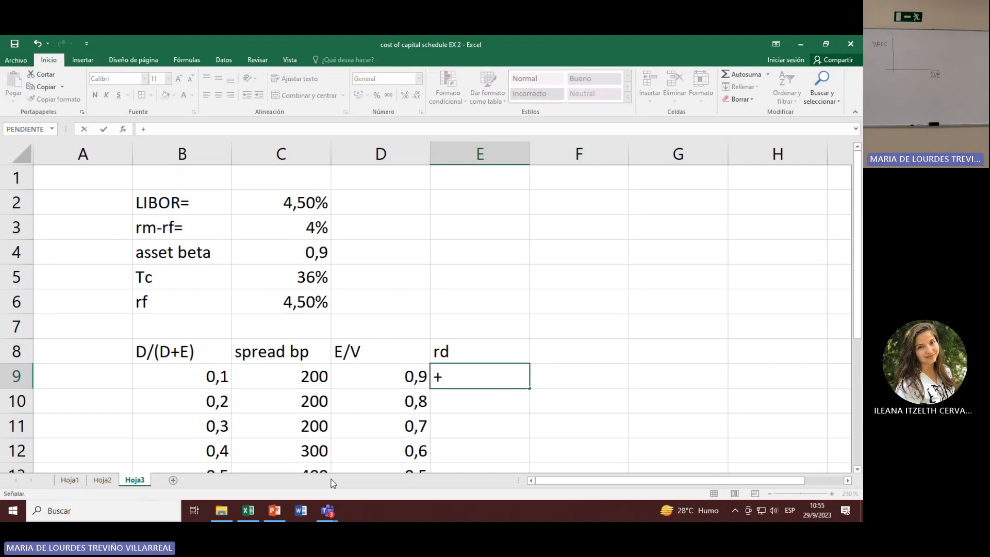
pyautogui.press('Left')
pyautogui.press('Left')
pyautogui.write('*')
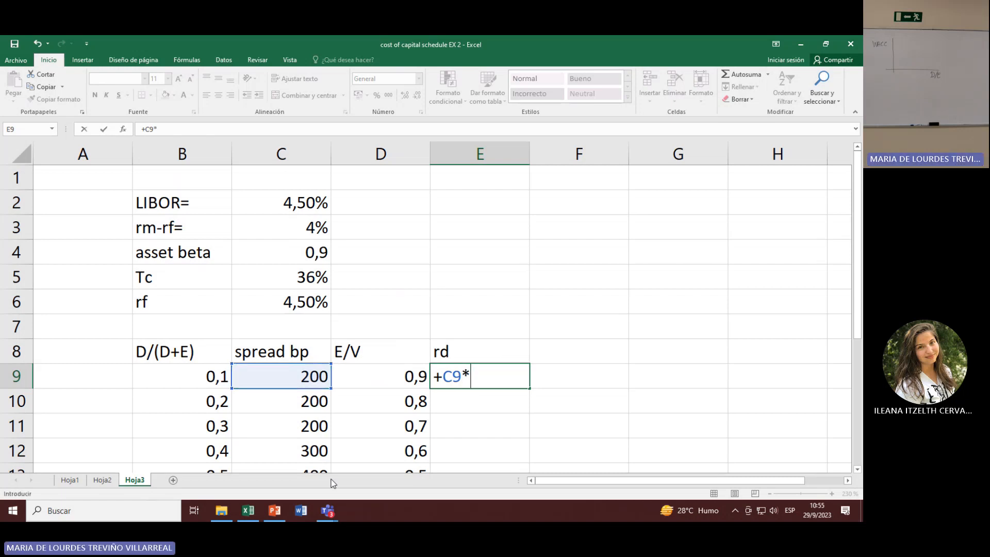
pyautogui.write(',001')
pyautogui.press('BackSpace')
pyautogui.press('BackSpace')
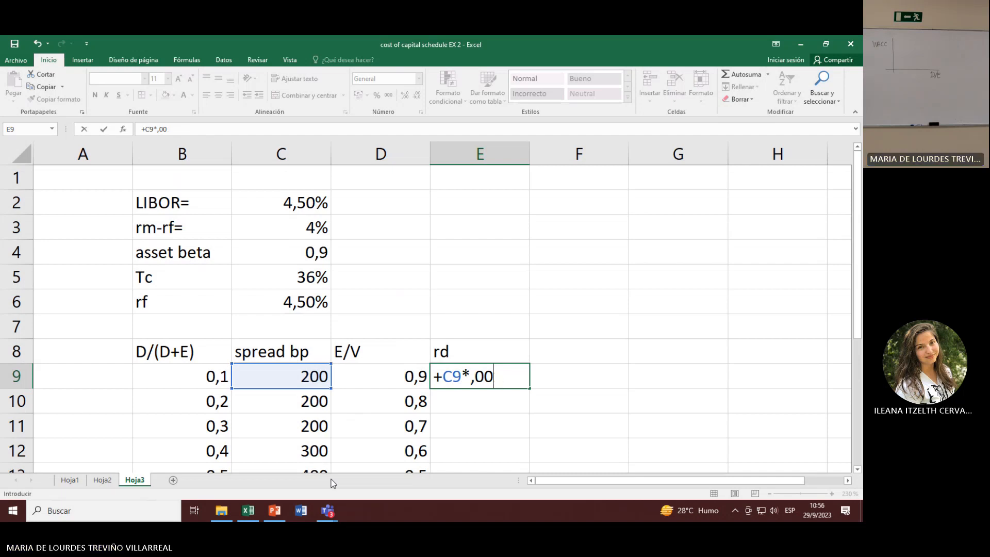
pyautogui.write('1')
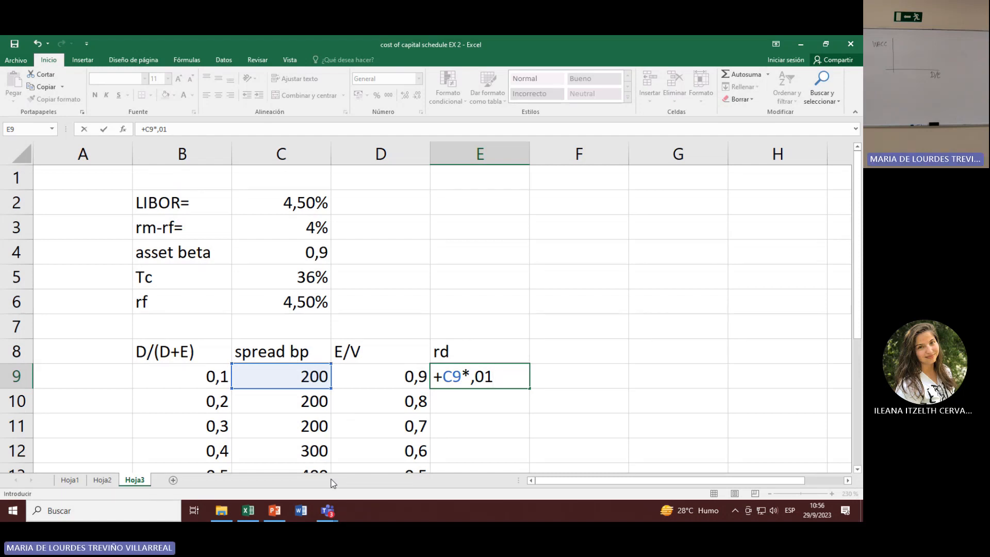
pyautogui.press('BackSpace')
pyautogui.press('BackSpace')
pyautogui.press('BackSpace')
pyautogui.press('BackSpace')
pyautogui.write('/100')
pyautogui.write('+')
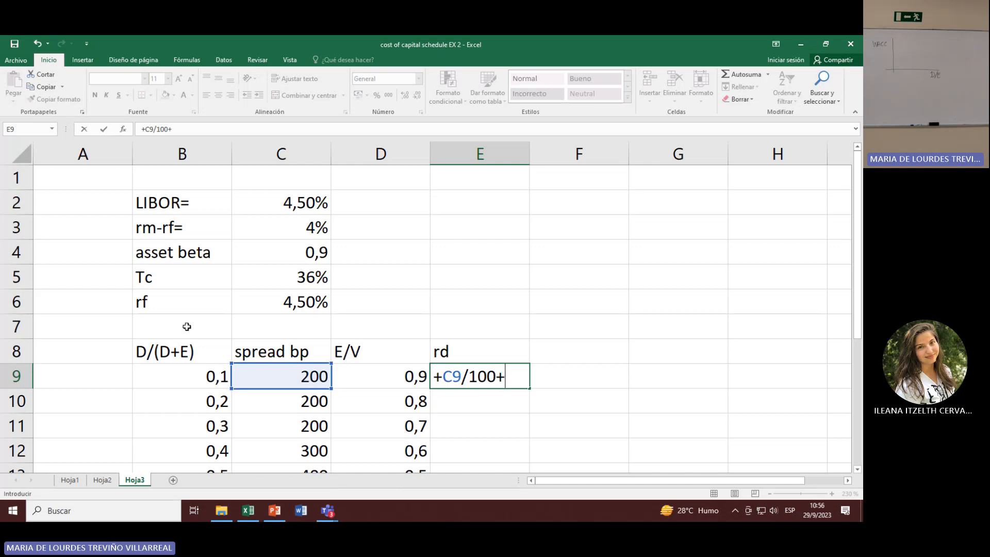
pyautogui.click(261, 202)
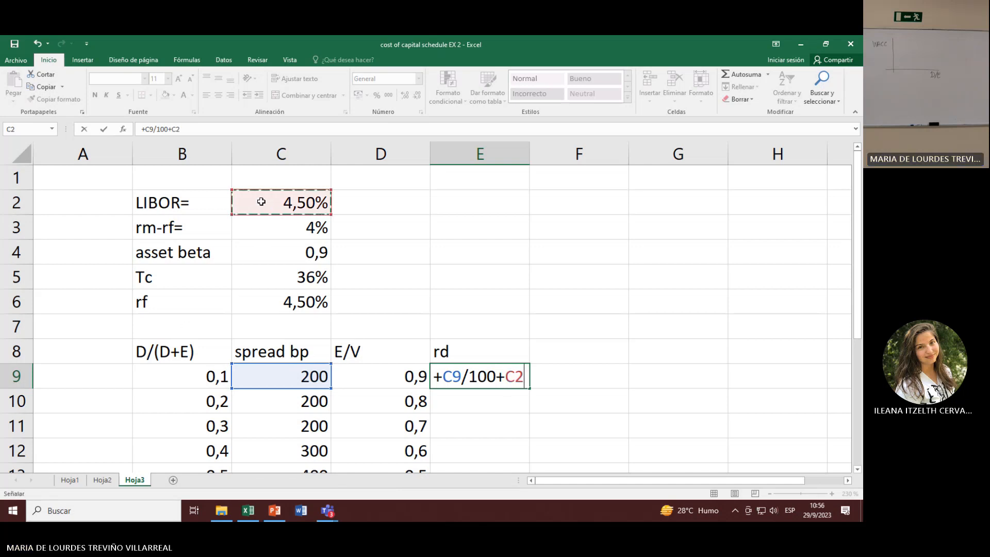
pyautogui.press('Return')
pyautogui.press('Up')
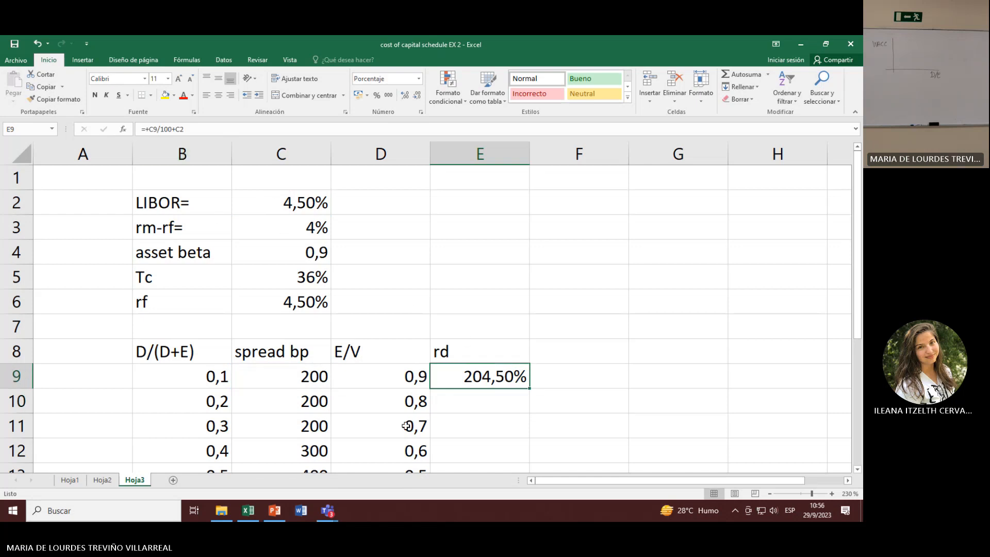
# Step: Replace the rd formula in E9 with C9/100+0,045, using the LIBOR rate as a fixed number
pyautogui.write('+')
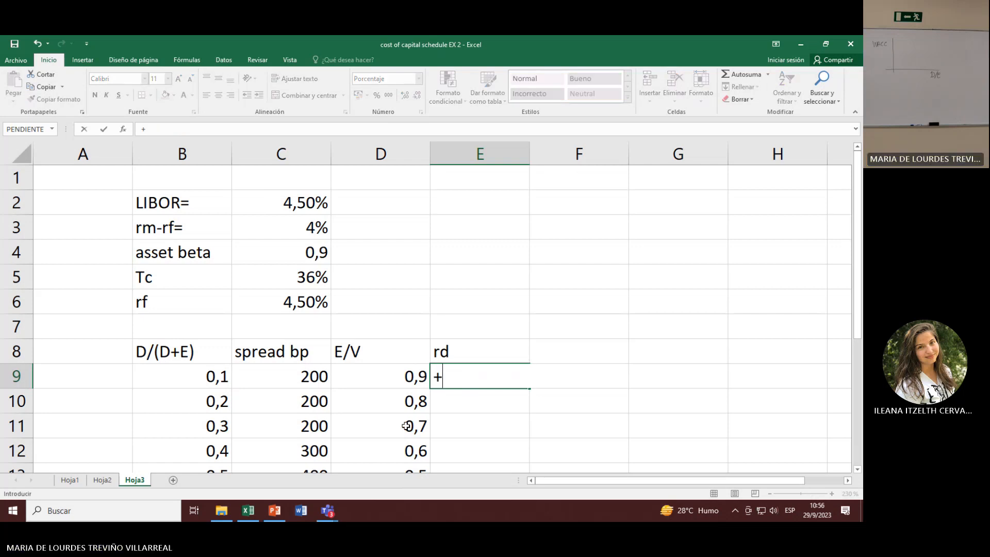
pyautogui.press('Left')
pyautogui.press('Left')
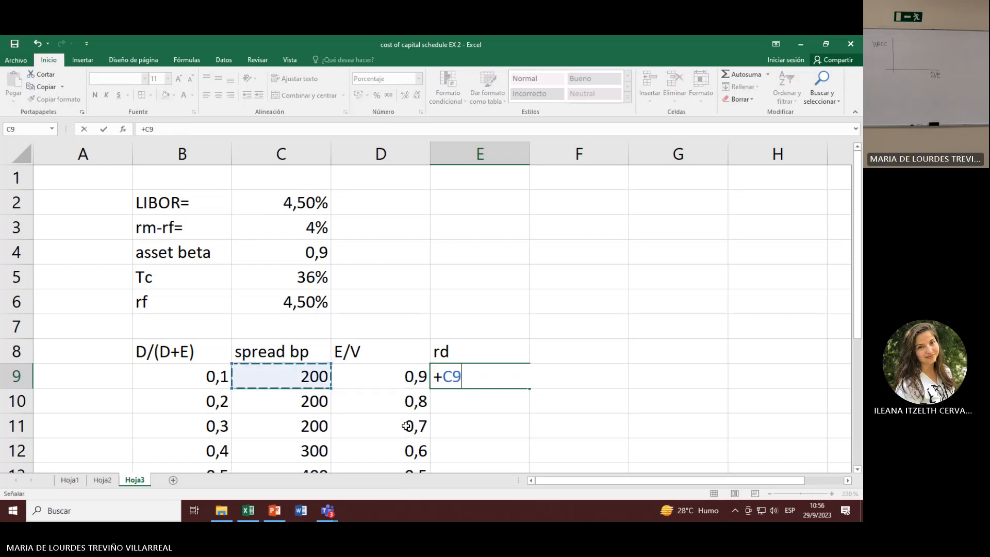
pyautogui.write('/10')
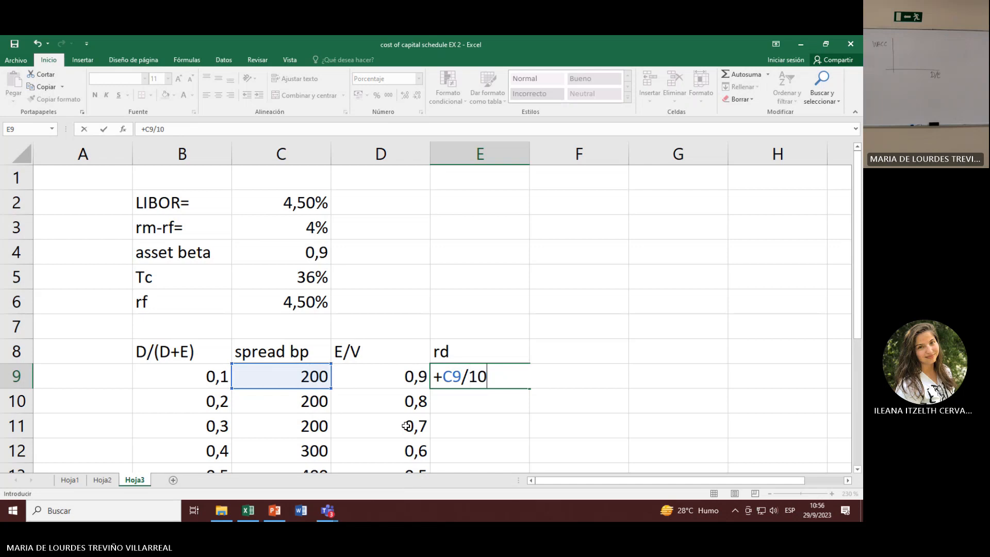
pyautogui.write('0+0,045')
pyautogui.press('Return')
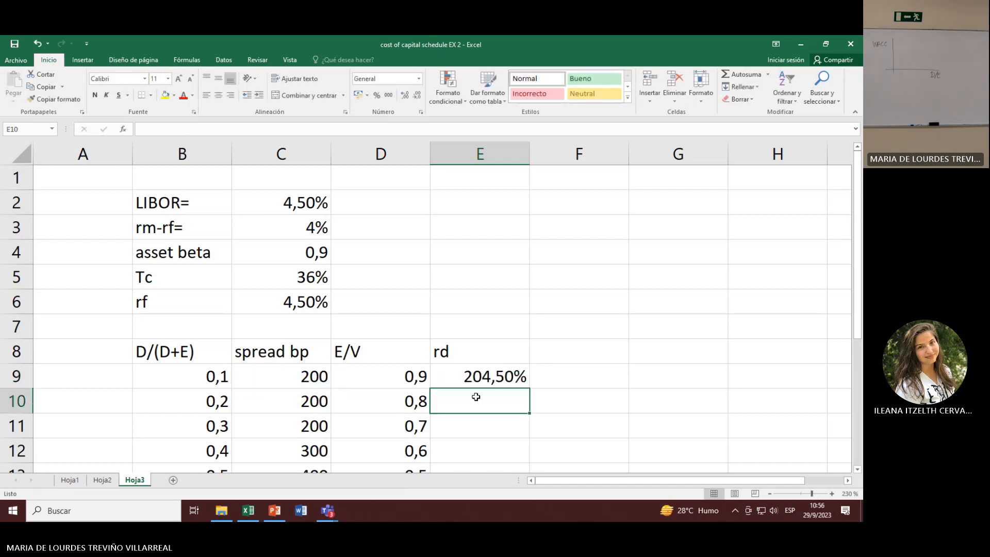
# Step: Apply the thousands-separator number style to E9 and enter its rd formula again as C9/100+0,045
pyautogui.click(514, 378)
pyautogui.click(388, 95)
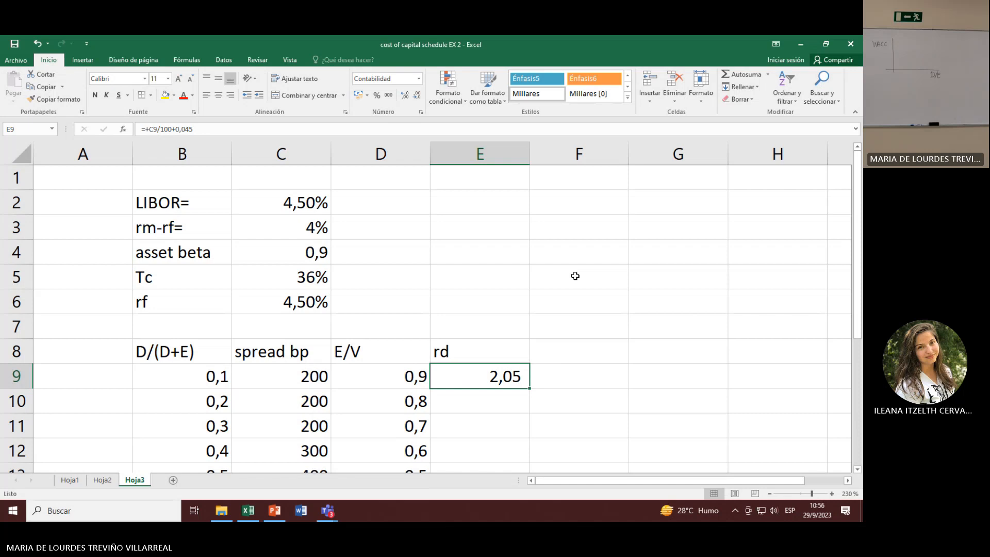
pyautogui.write('+')
pyautogui.press('Left')
pyautogui.press('Left')
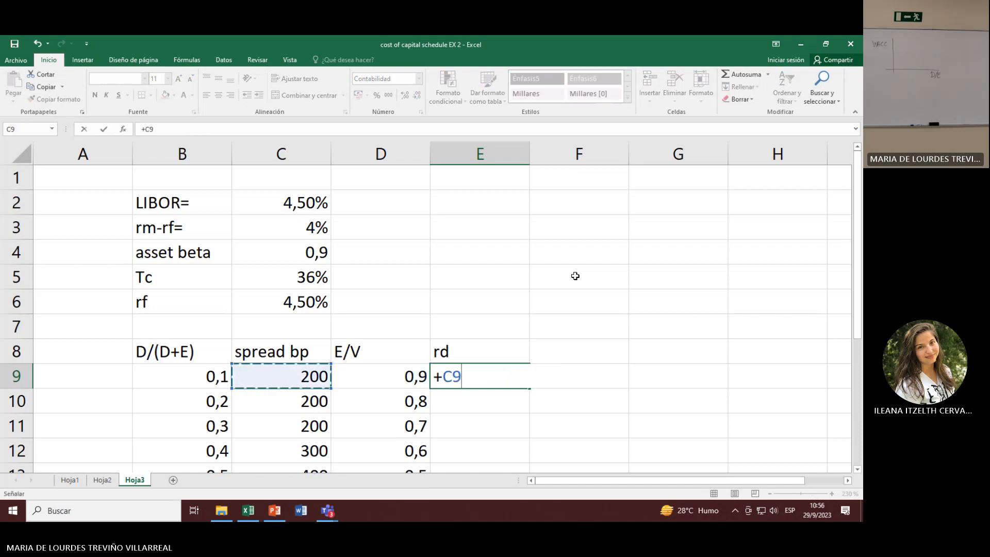
pyautogui.write('/100+')
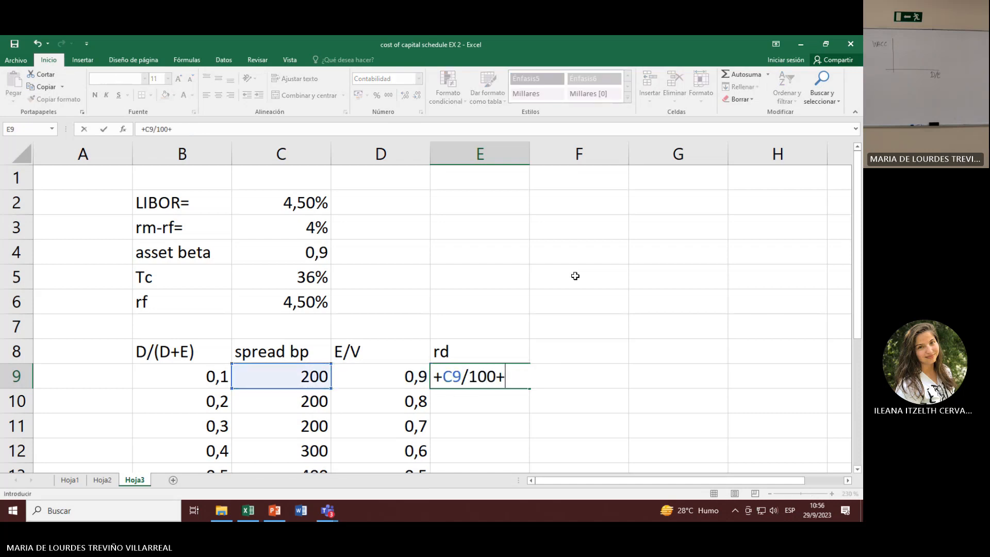
pyautogui.write('0,045')
pyautogui.press('Return')
pyautogui.press('Up')
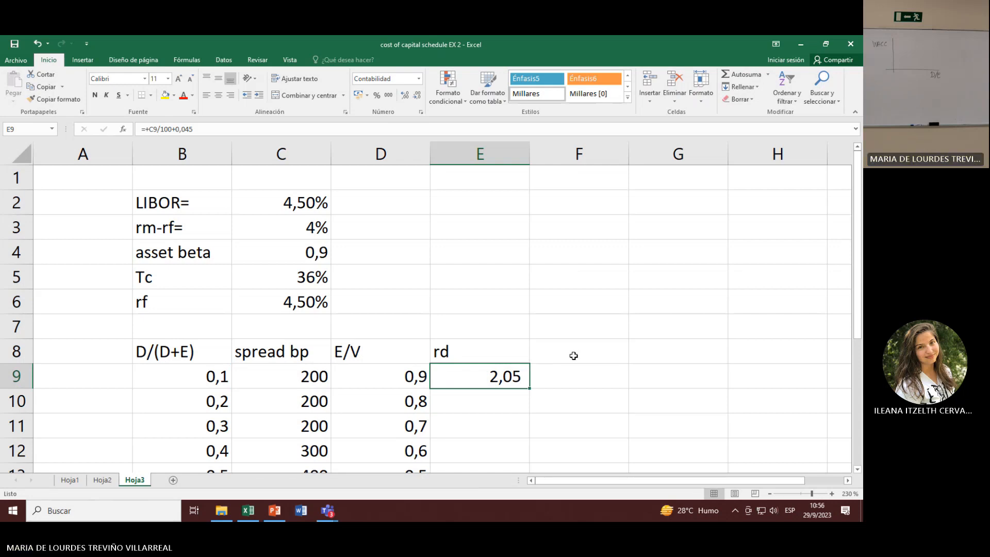
# Step: Replace the rd formula in E9 with C9/100, converting only the first row's spread
pyautogui.write('+')
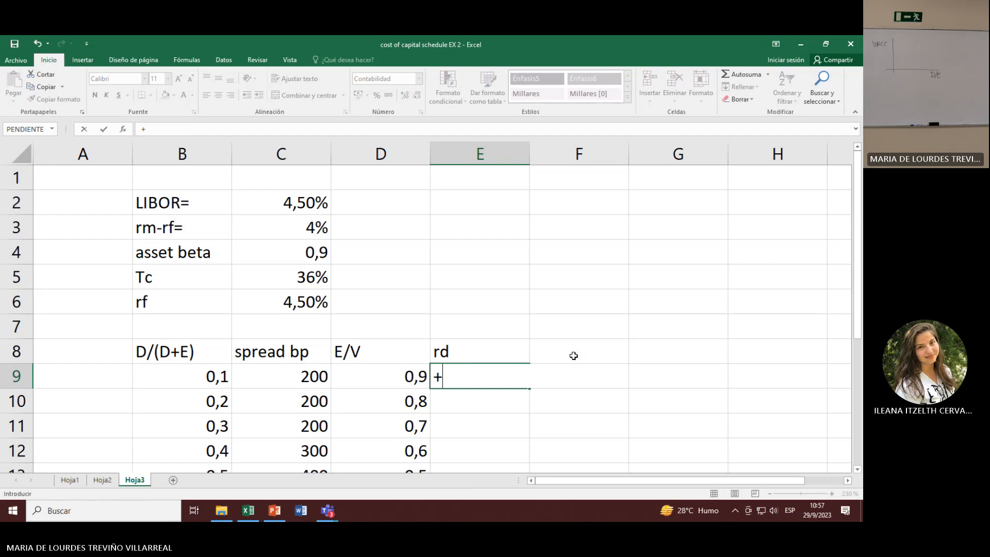
pyautogui.press('Left')
pyautogui.press('Left')
pyautogui.write('/100')
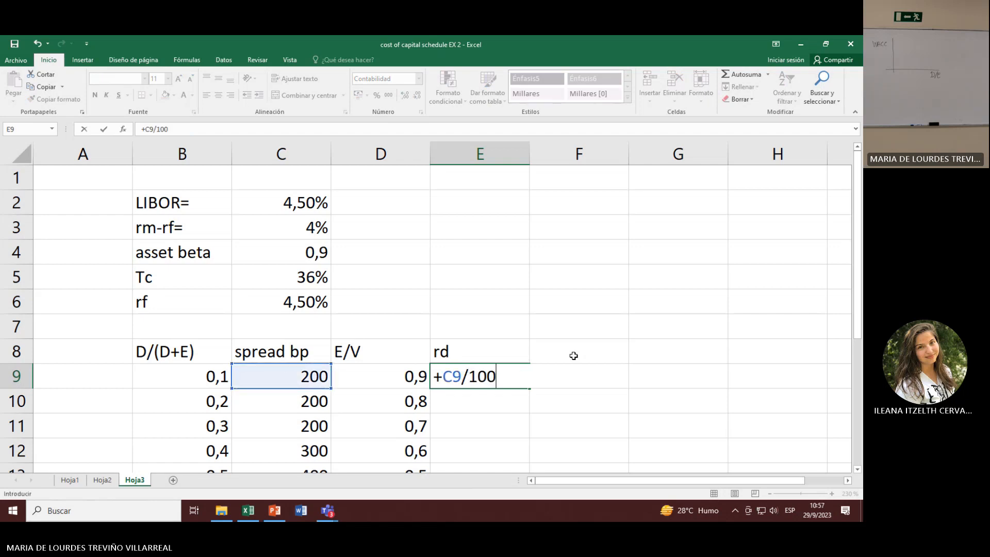
pyautogui.press('Return')
pyautogui.press('Up')
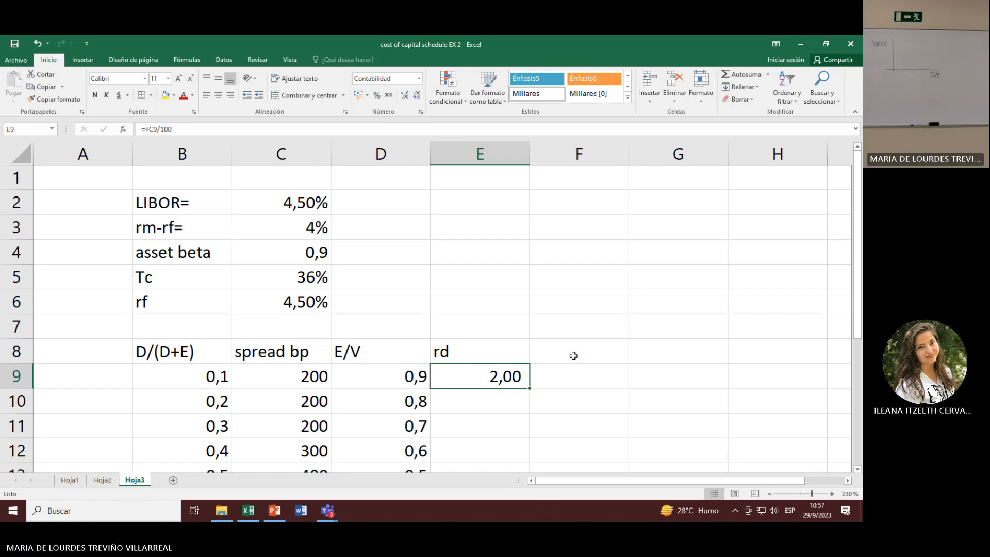
# Step: Extend the E9 formula to C9/100+4,5 so that LIBOR is added in percentage points
pyautogui.press('F2')
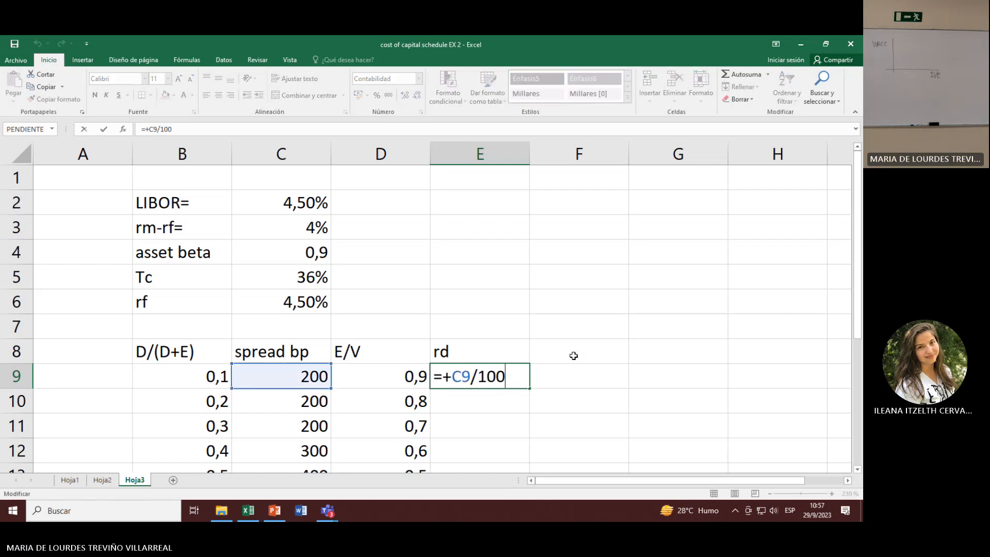
pyautogui.write('+4,5')
pyautogui.press('Return')
pyautogui.press('Up')
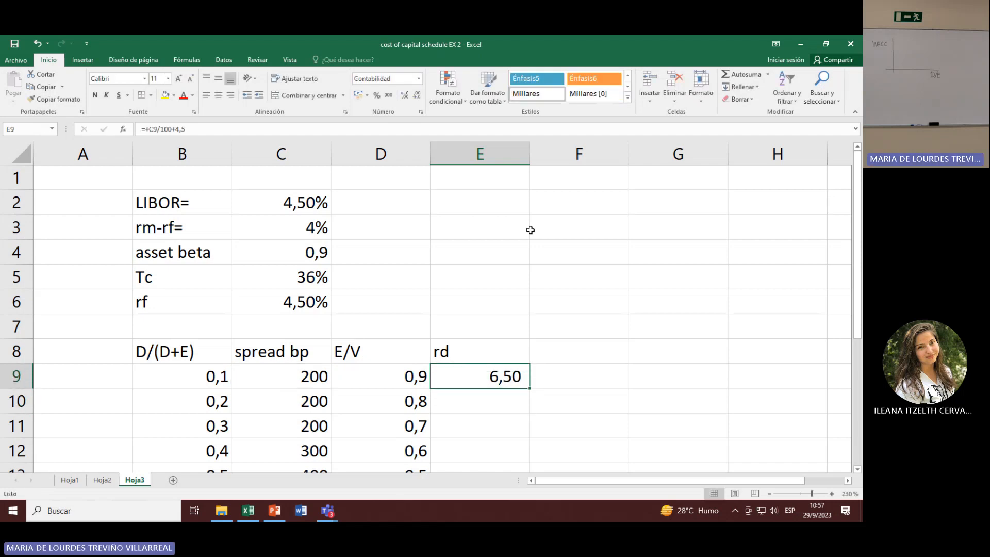
# Step: Change the cost of debt column heading in E8 to rd (%)
pyautogui.press('Up')
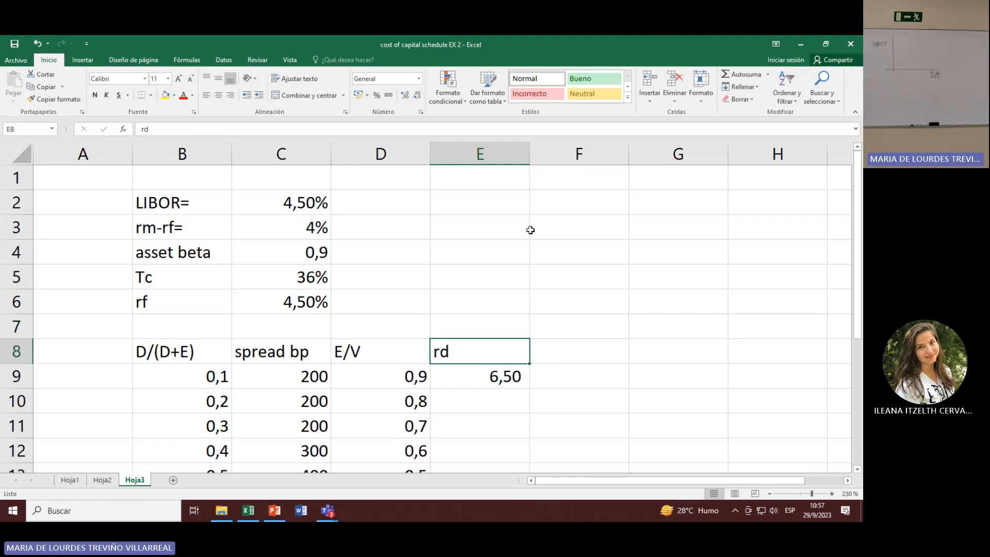
pyautogui.write('r')
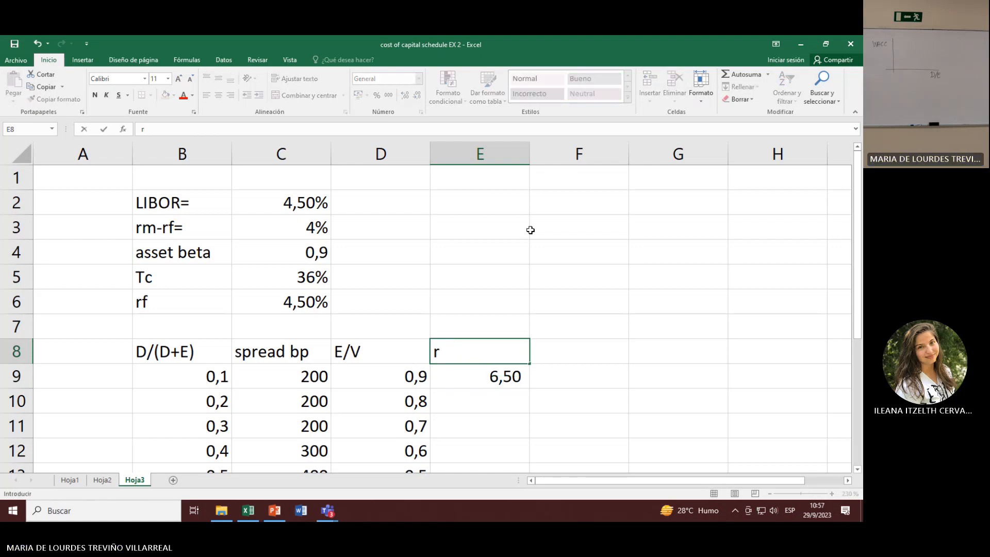
pyautogui.write('d (%)')
pyautogui.press('Return')
pyautogui.press('F2')
pyautogui.press('Escape')
# Step: Replace the formula in E9 with C9/10000+C2, adding the basis-point spread to the LIBOR cell
pyautogui.write('+')
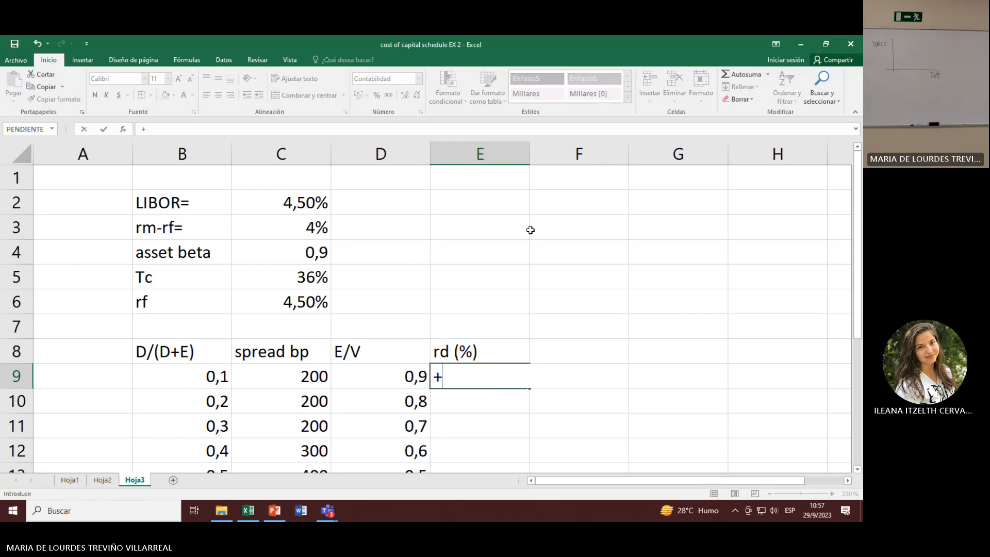
pyautogui.press('Left')
pyautogui.press('Left')
pyautogui.write('/')
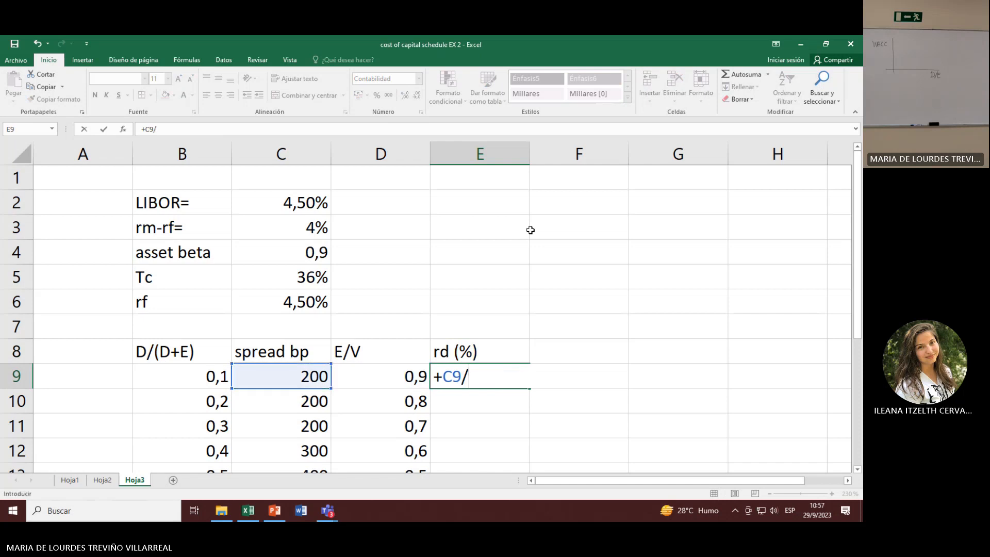
pyautogui.write('10000+')
pyautogui.click(292, 205)
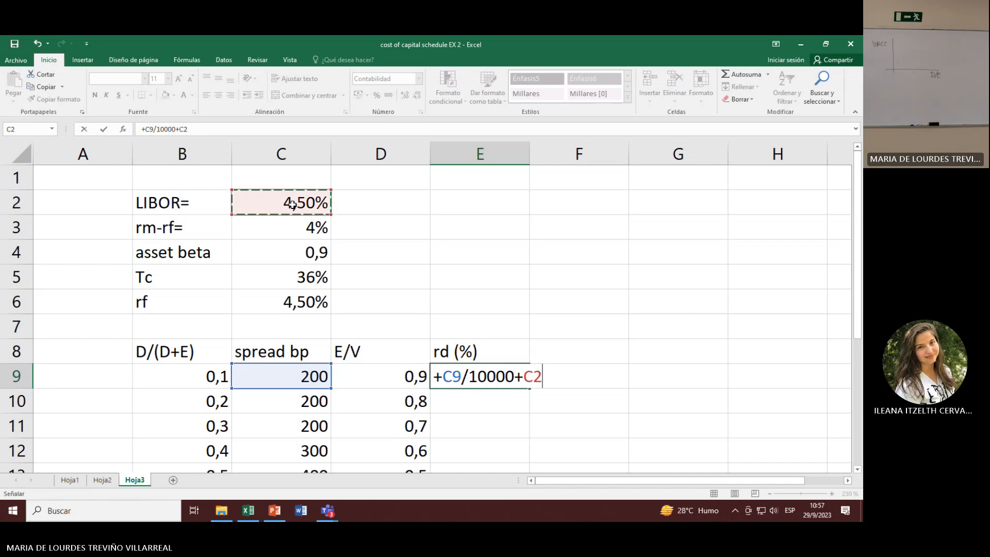
pyautogui.press('Return')
pyautogui.press('Up')
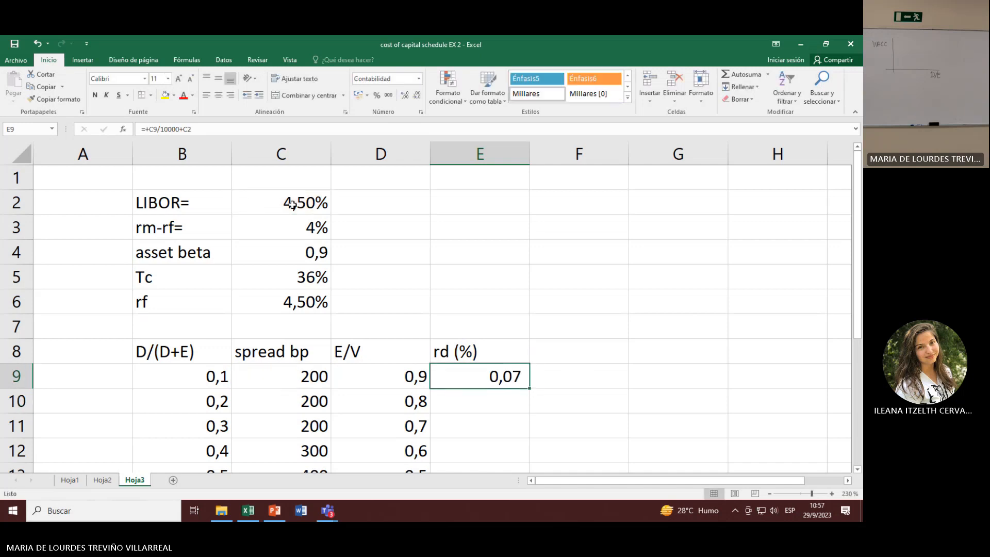
# Step: Format the rd value in E9 as a percentage with three decimal places
pyautogui.click(377, 96)
pyautogui.click(404, 96)
pyautogui.click(405, 96)
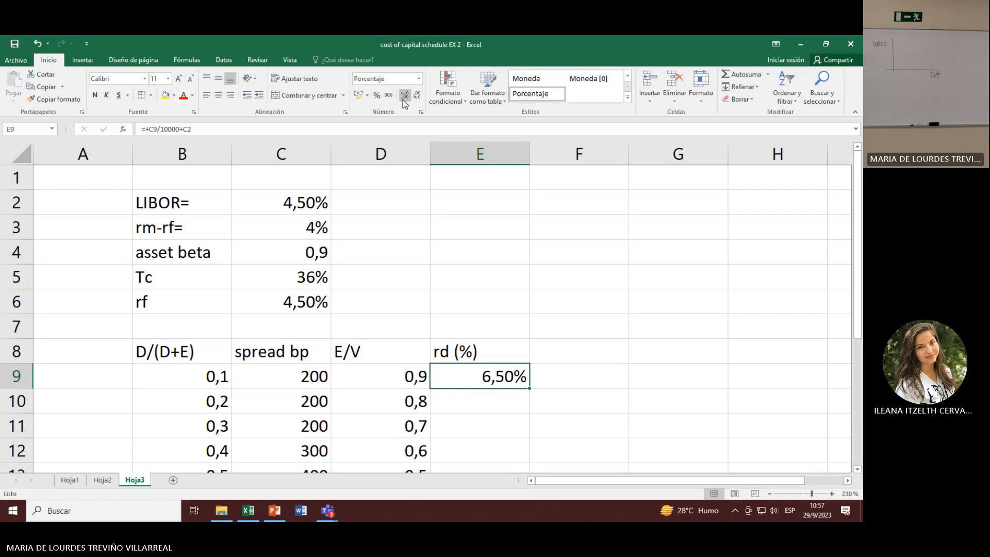
pyautogui.click(404, 96)
pyautogui.click(498, 407)
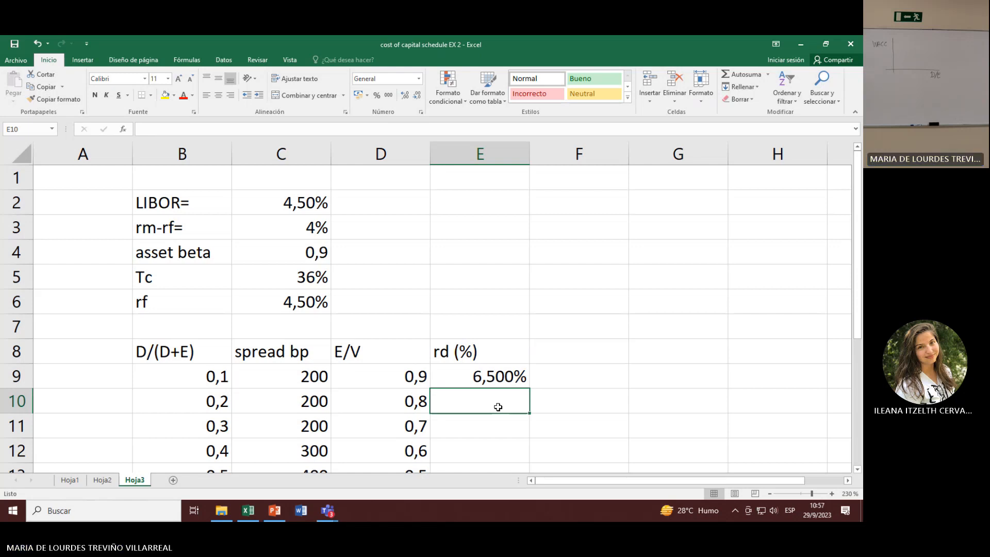
pyautogui.press('Up')
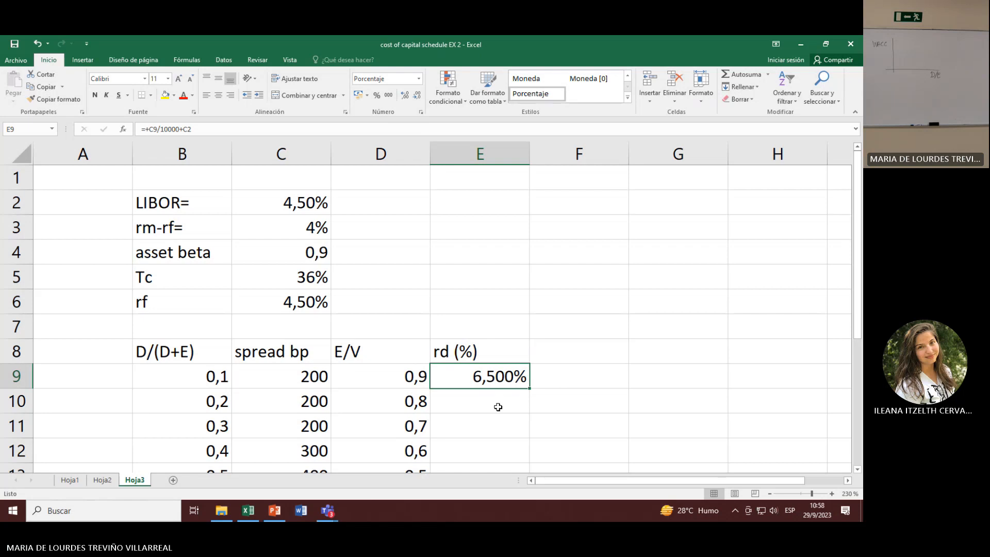
# Step: Copy the rd formula from E9 down to E10 and check the copied cell's references
pyautogui.press('F2')
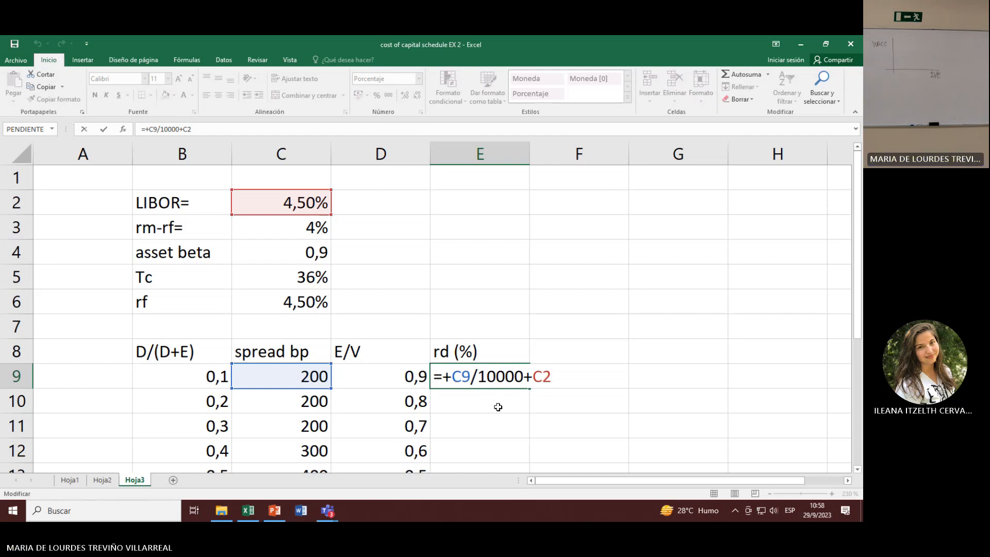
pyautogui.press('Return')
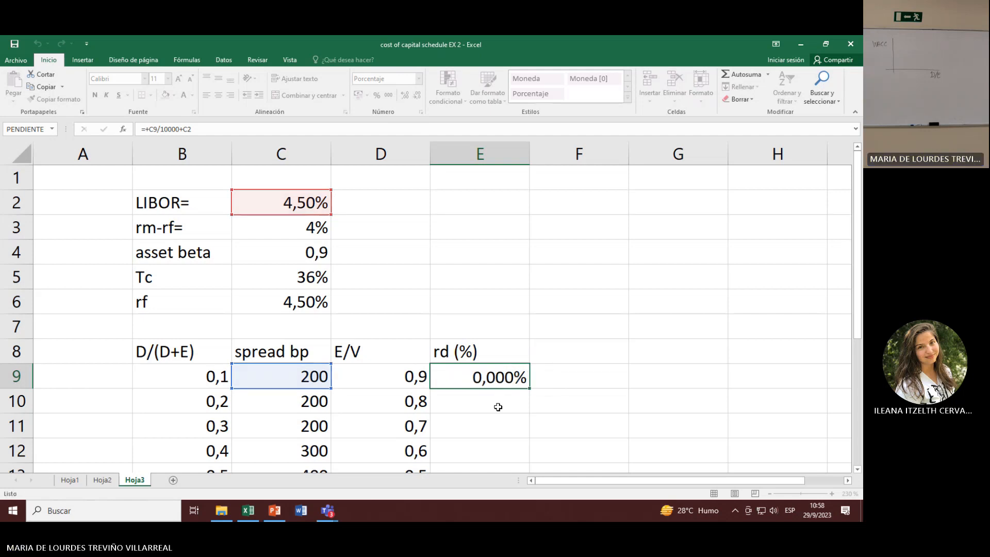
pyautogui.click(506, 375)
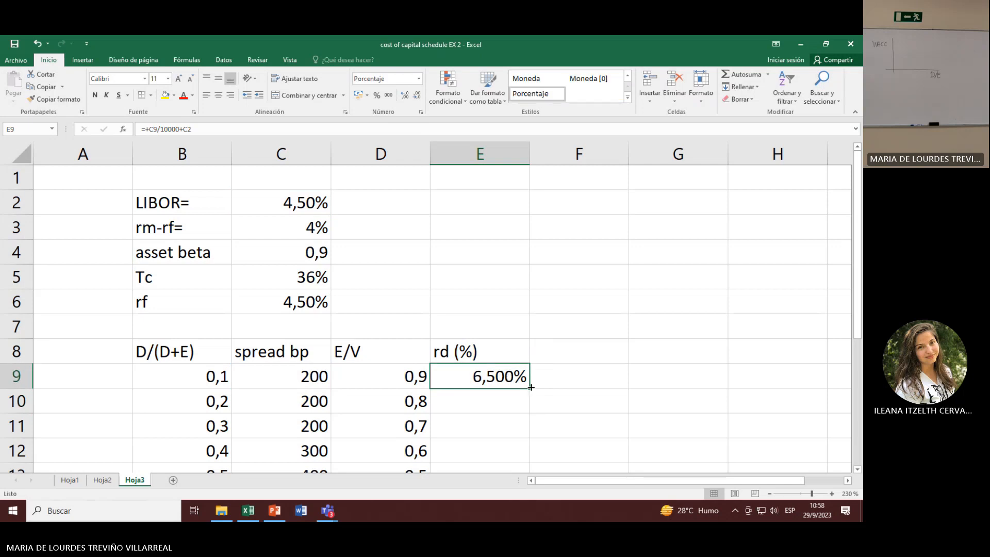
pyautogui.moveTo(531, 388); pyautogui.dragTo(531, 413)
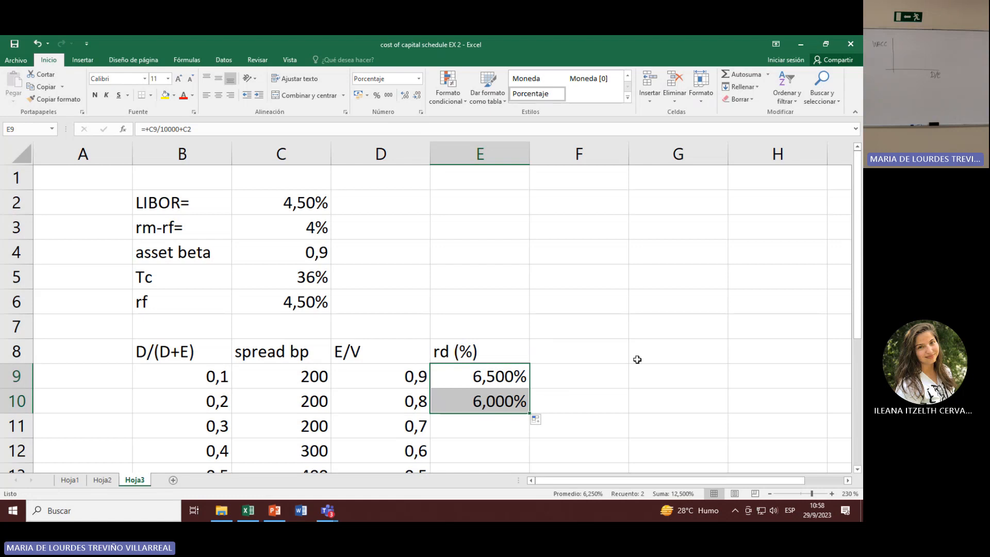
pyautogui.click(483, 375)
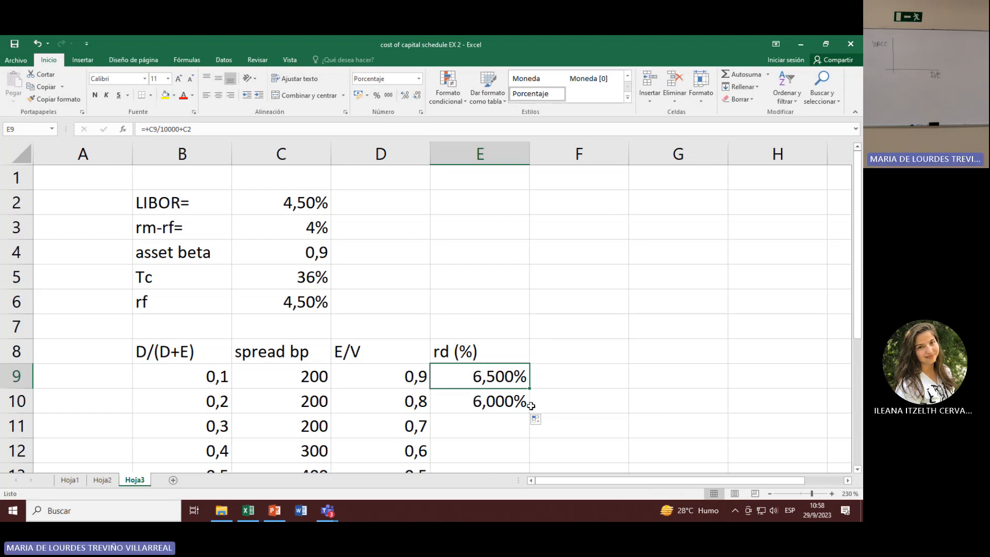
pyautogui.click(201, 401)
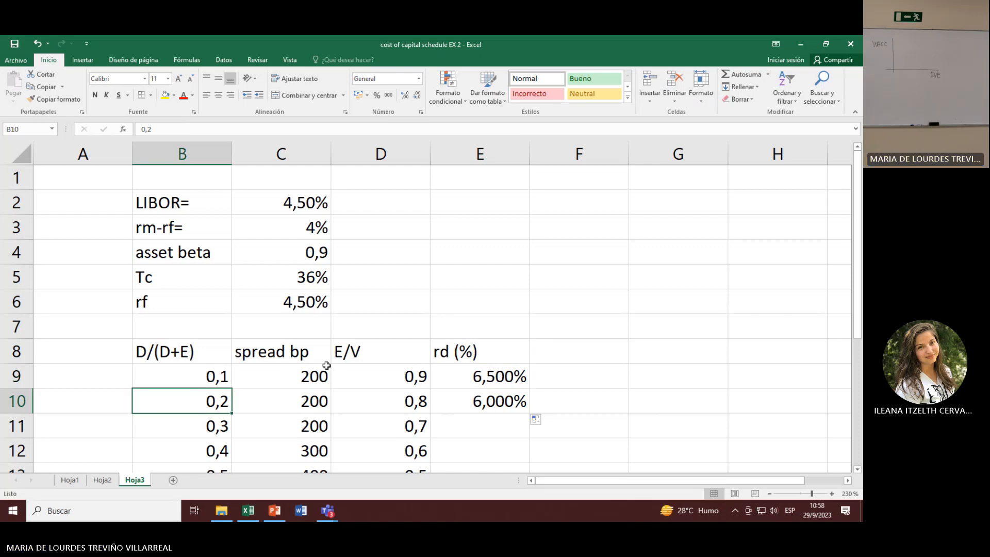
pyautogui.click(488, 401)
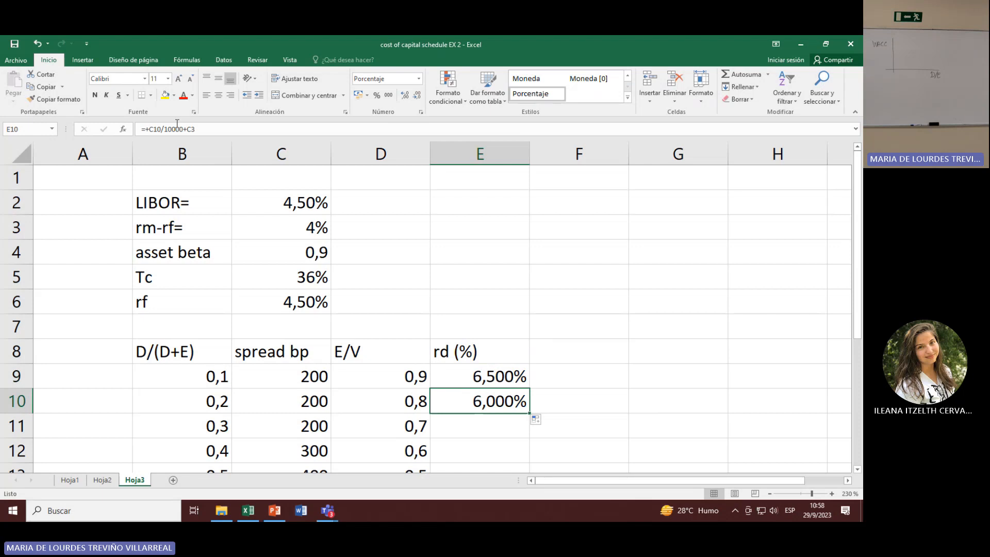
# Step: Replace the E10 formula with D10+$C$2, making the LIBOR reference absolute
pyautogui.write('+')
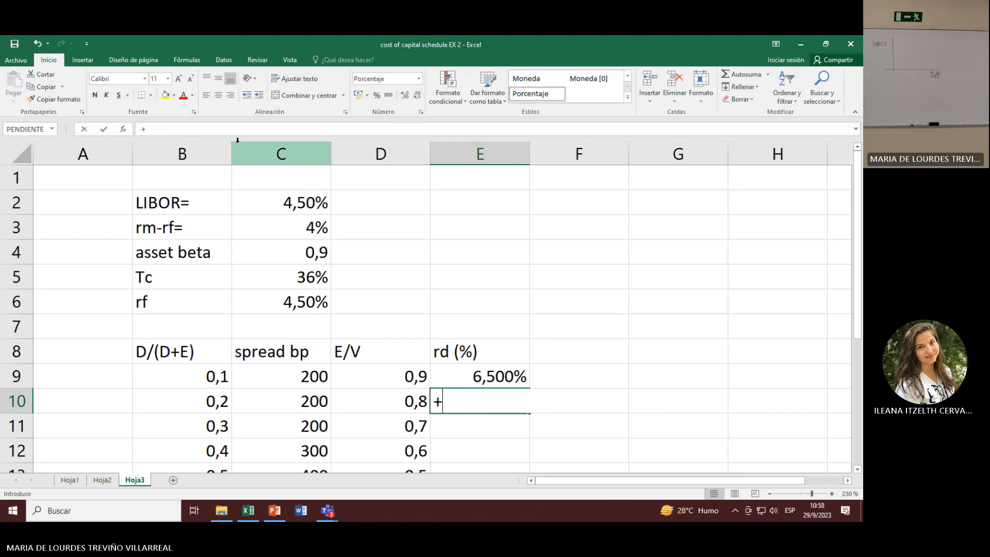
pyautogui.press('Left')
pyautogui.write('+')
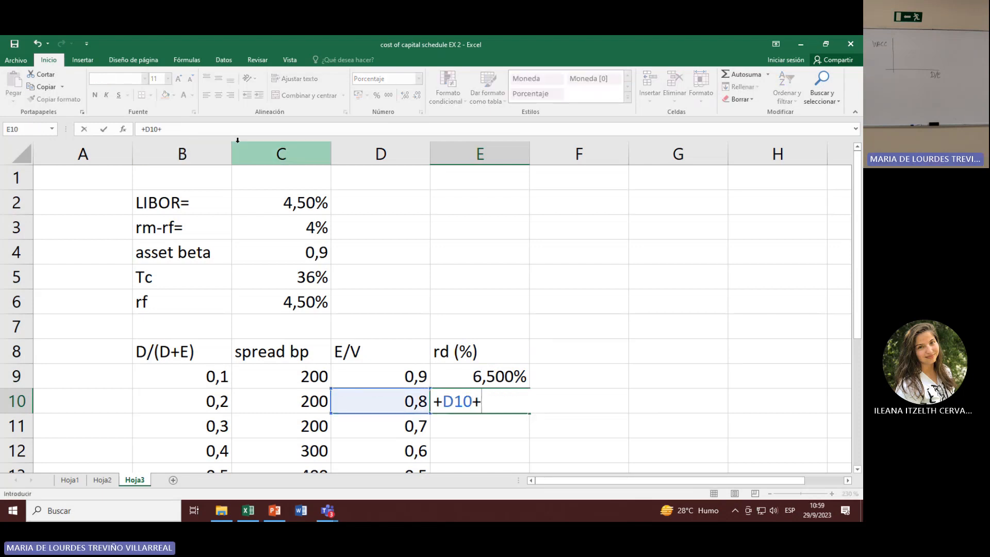
pyautogui.click(267, 198)
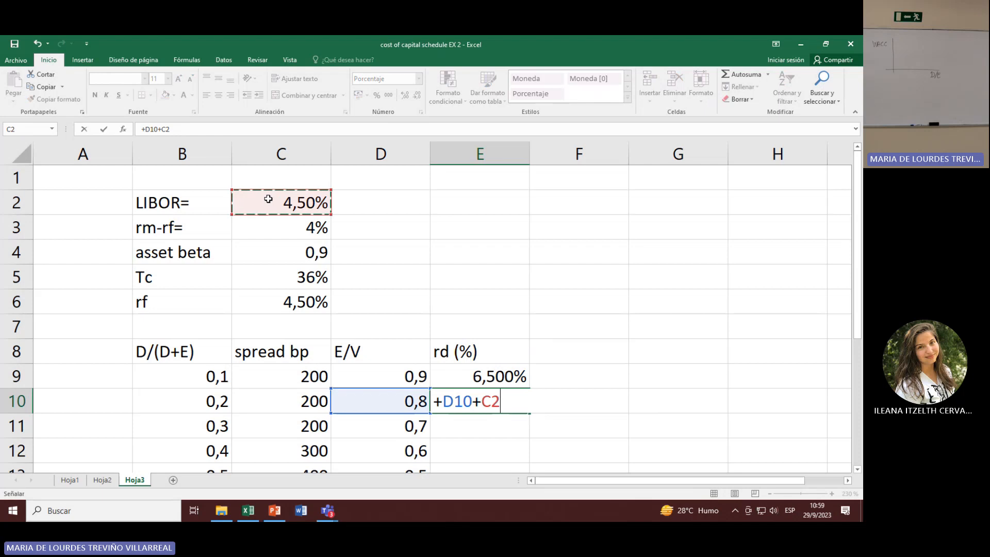
pyautogui.click(164, 129)
pyautogui.press('F4')
pyautogui.press('Return')
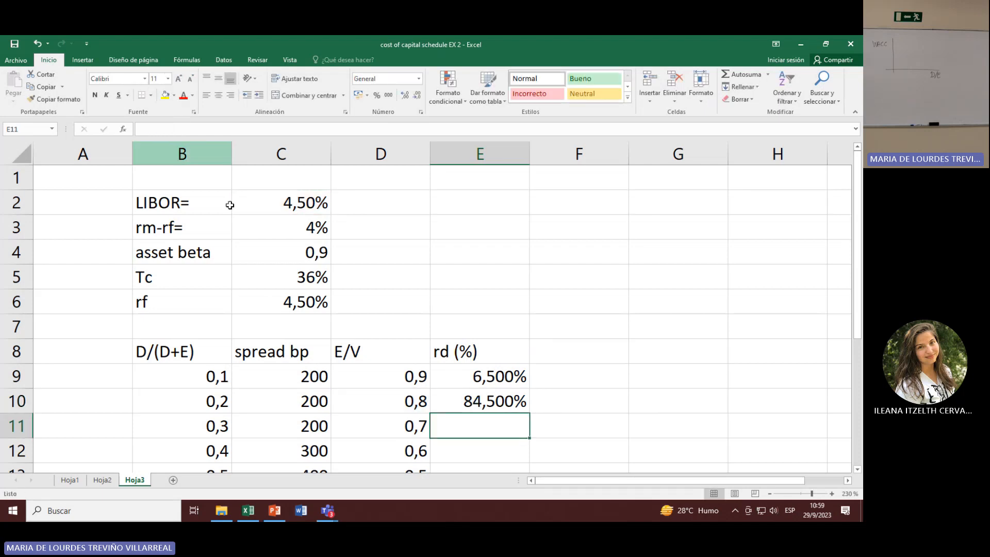
# Step: Insert a division by 10000 into the E10 formula so it reads D10/10000+$C$2
pyautogui.click(488, 395)
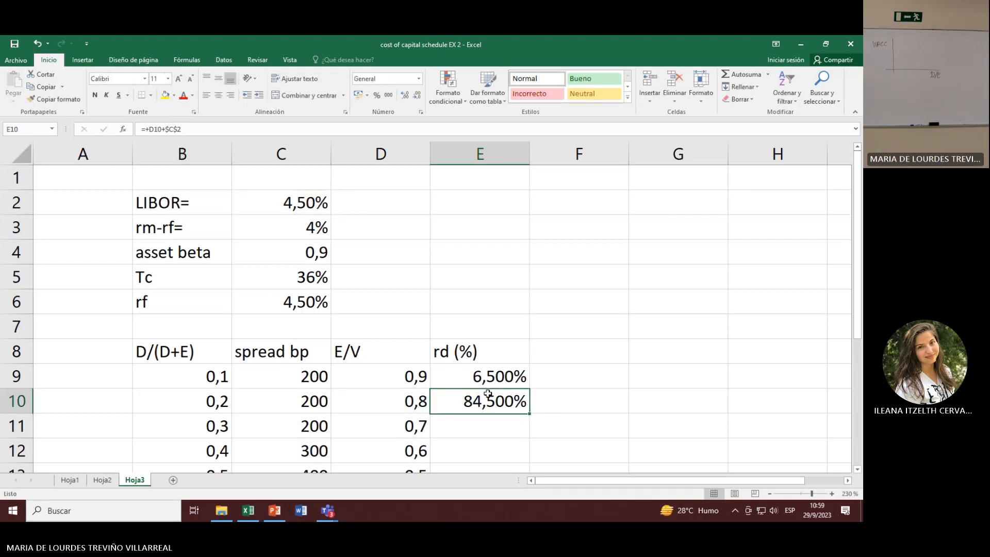
pyautogui.click(161, 130)
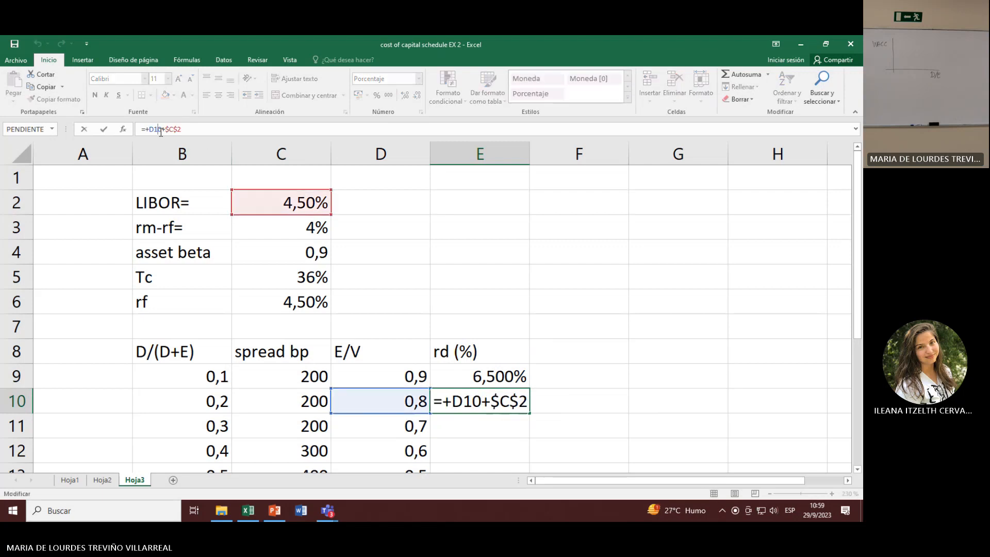
pyautogui.write('/1000')
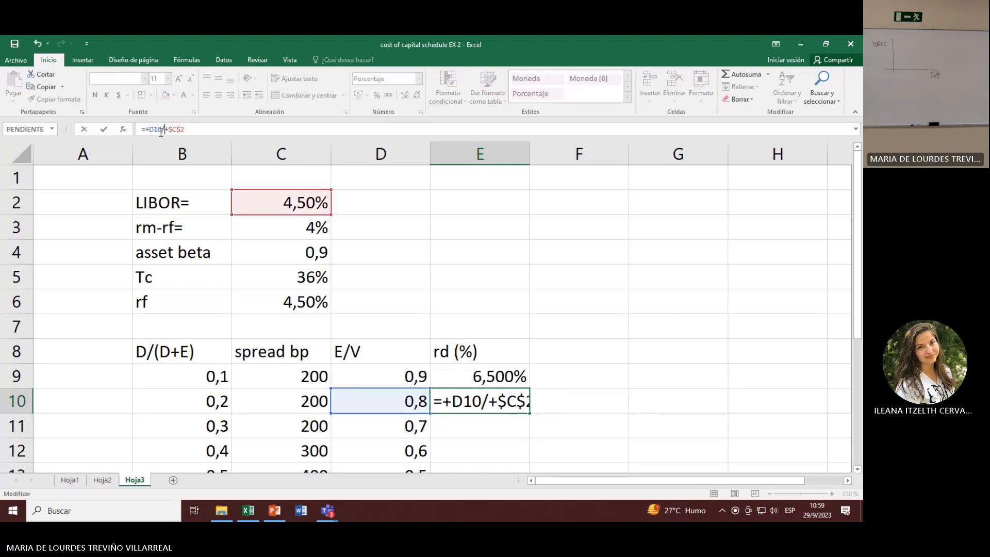
pyautogui.write('0')
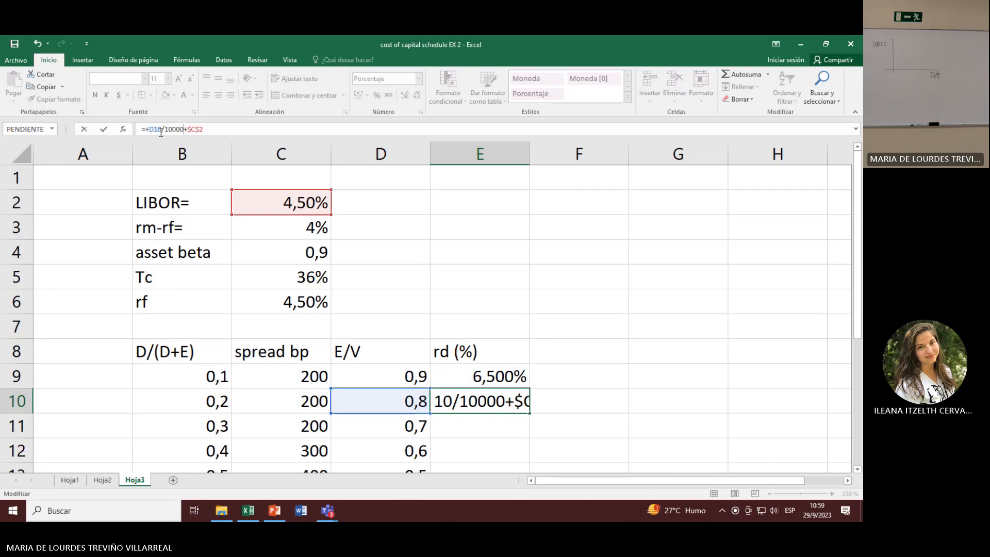
pyautogui.press('Return')
pyautogui.press('Up')
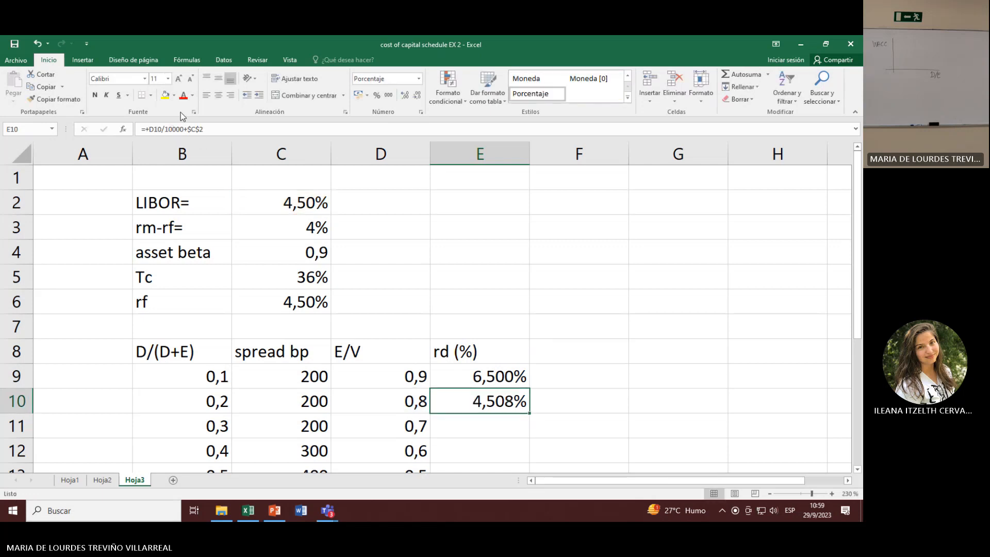
# Step: Clear E10 and enter the rd formula C10/10000+C2, using the second row's spread and the LIBOR cell
pyautogui.click(207, 129)
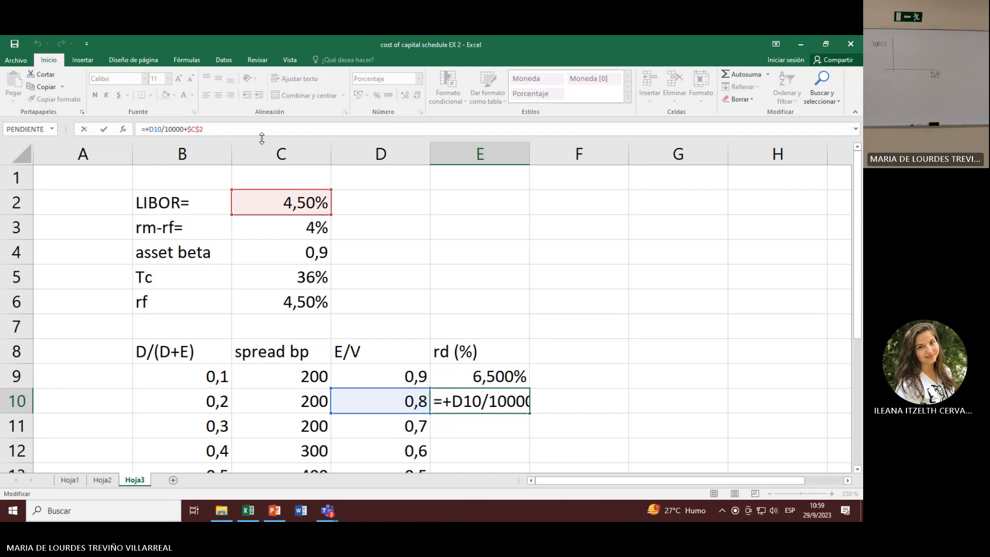
pyautogui.moveTo(229, 129); pyautogui.dragTo(144, 130)
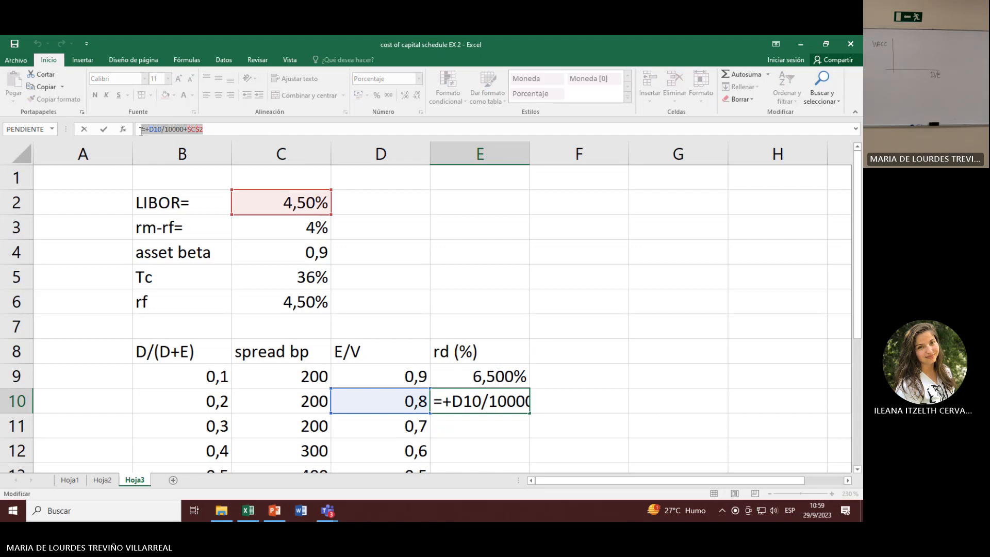
pyautogui.press('BackSpace')
pyautogui.press('Return')
pyautogui.press('Up')
pyautogui.write('+')
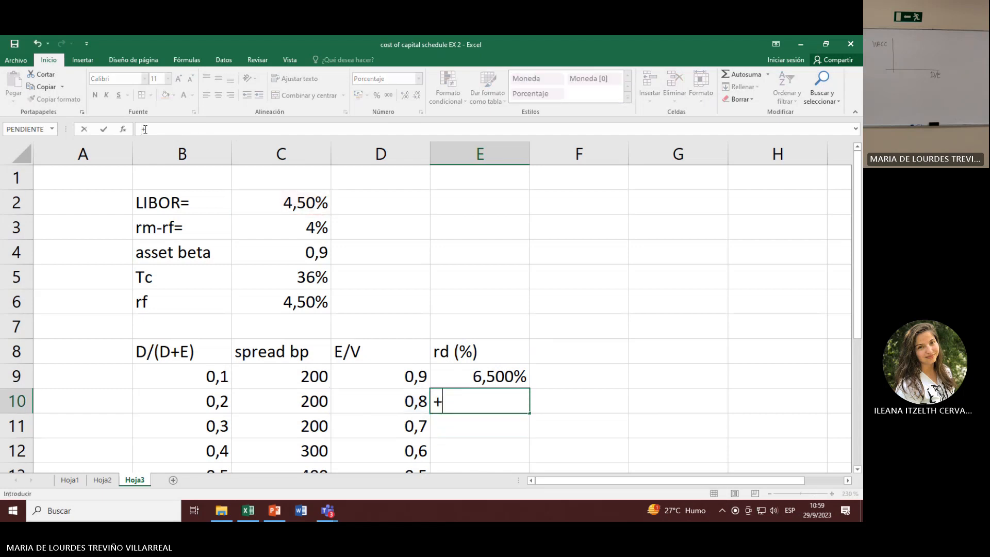
pyautogui.press('Left')
pyautogui.press('Left')
pyautogui.write('/10')
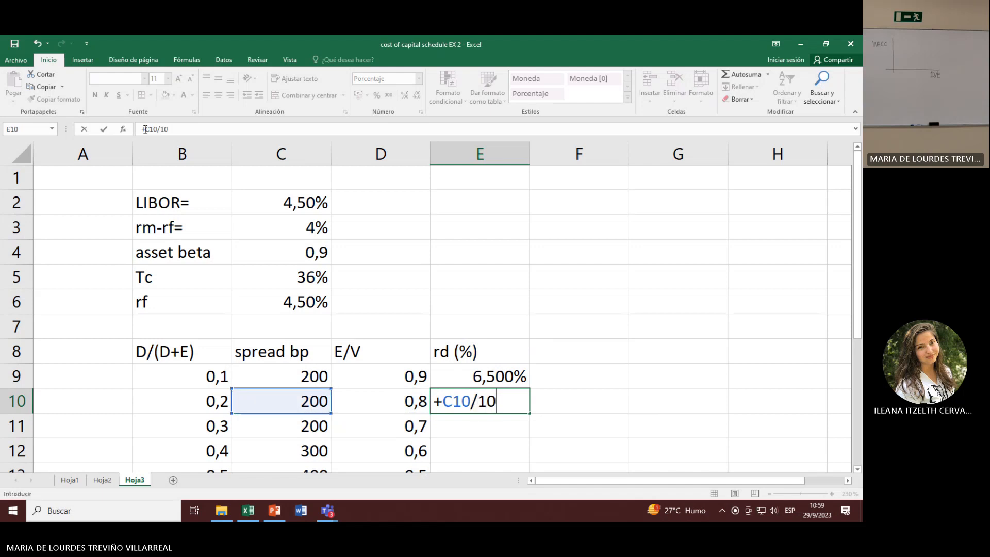
pyautogui.write('000+')
pyautogui.click(252, 198)
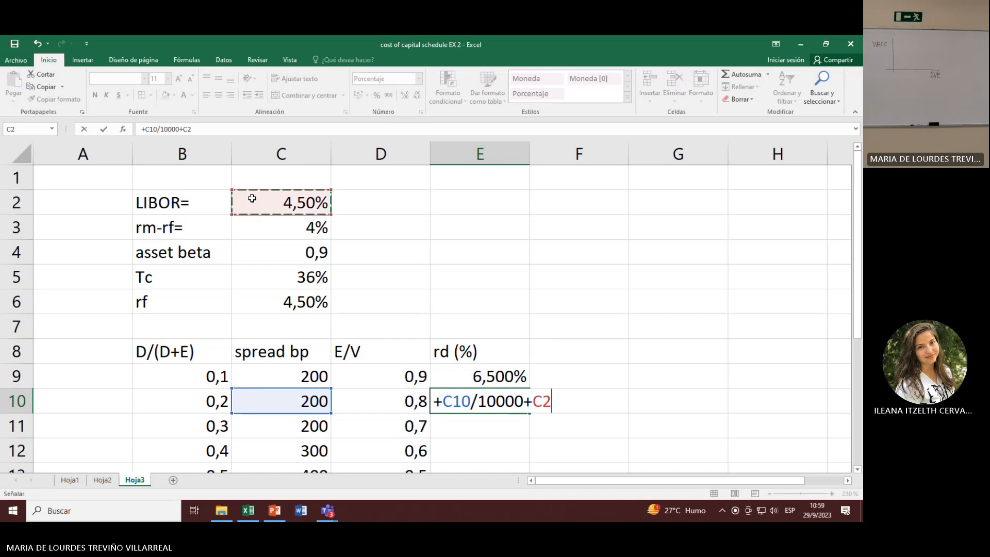
pyautogui.press('Return')
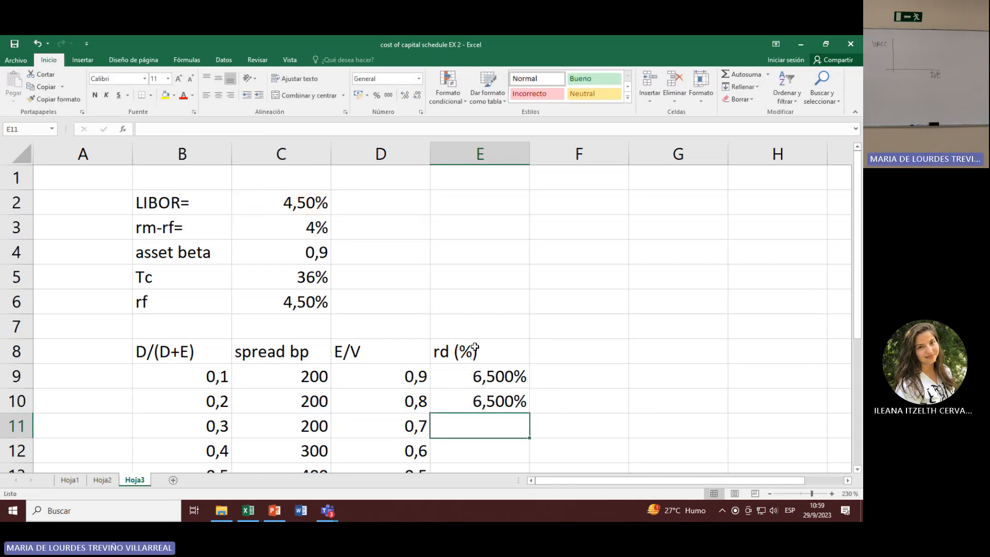
# Step: Make the LIBOR reference absolute in the E10 formula so it reads C10/10000+$C$2
pyautogui.click(486, 409)
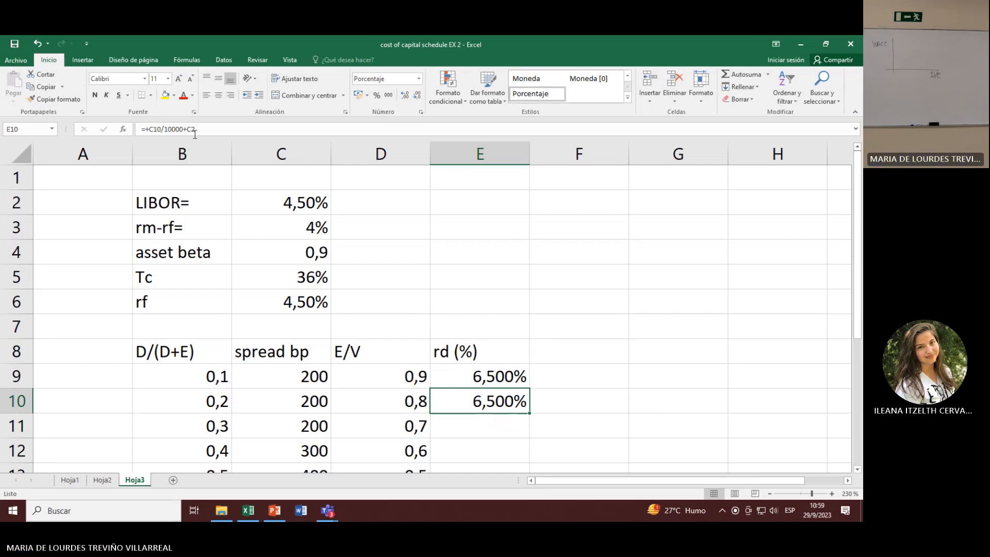
pyautogui.press('F2')
pyautogui.press('F4')
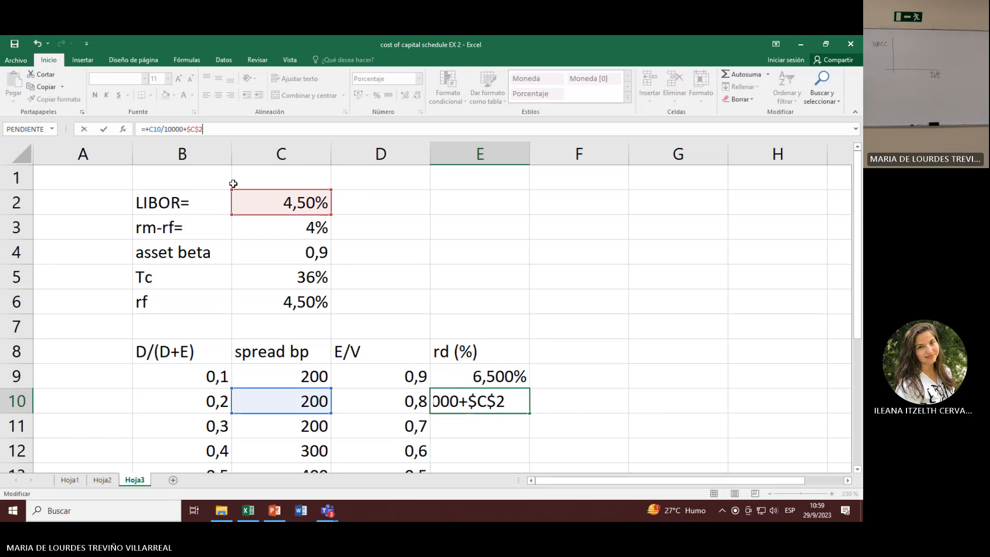
pyautogui.press('Return')
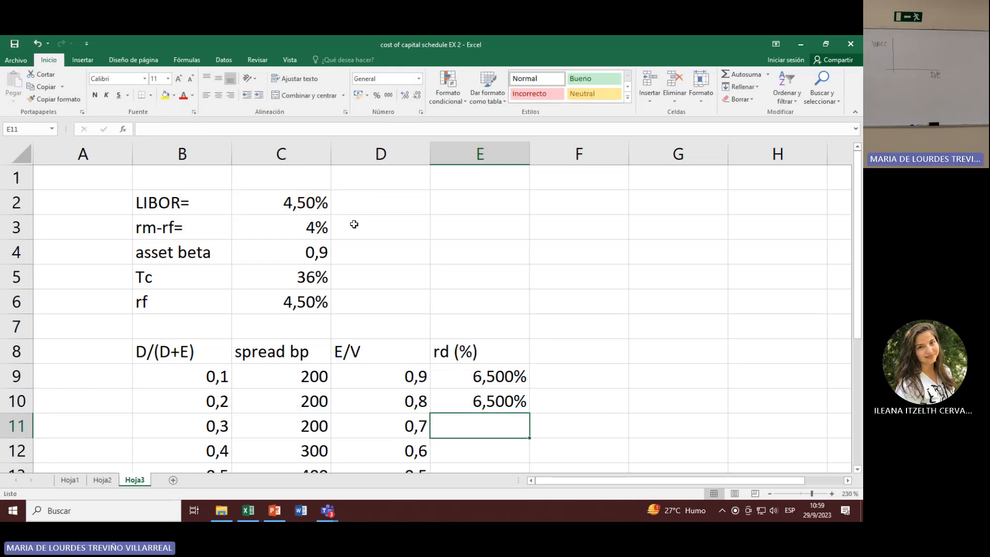
# Step: Copy the rd formula from E10 down to E12, one row at a time, checking each copied cell's references
pyautogui.click(460, 397)
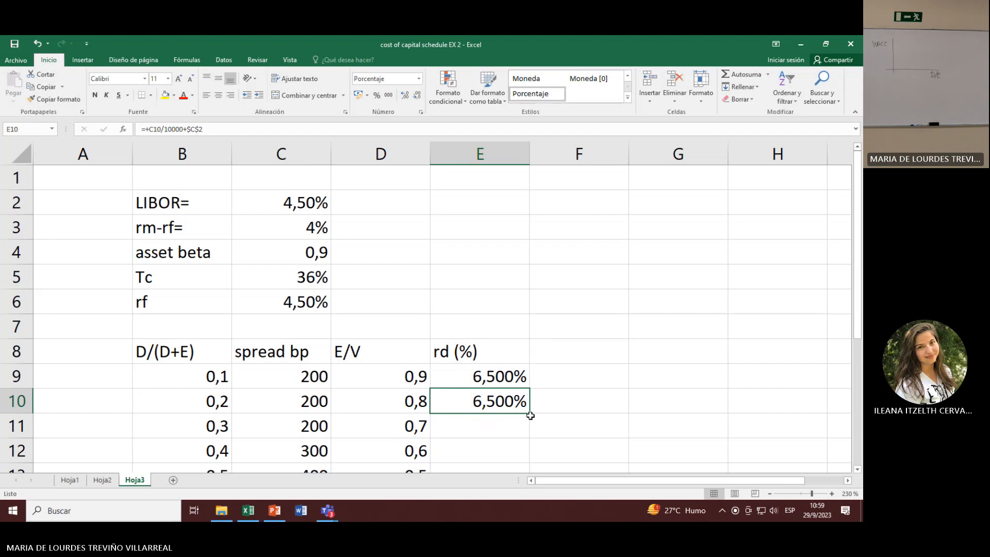
pyautogui.moveTo(530, 413); pyautogui.dragTo(533, 445)
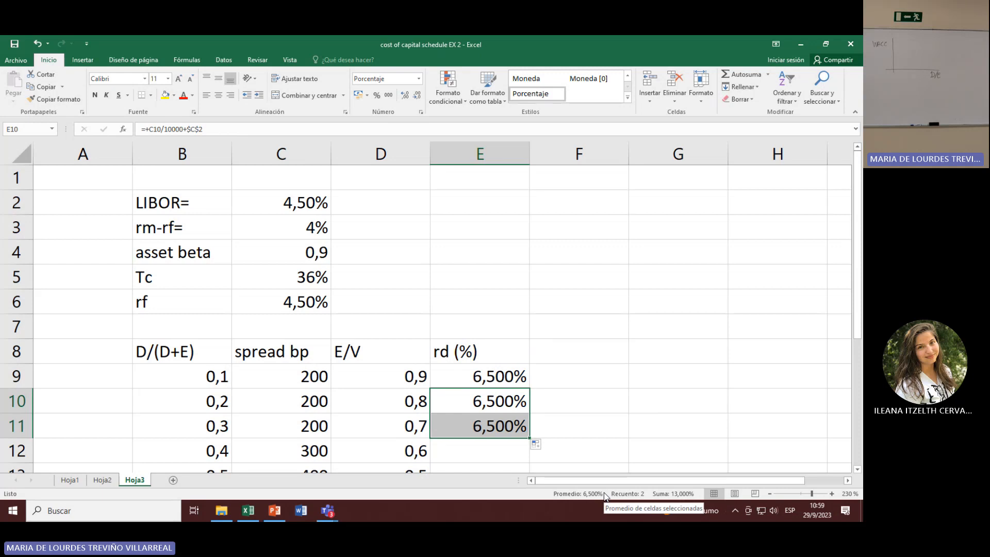
pyautogui.scroll(-2, 501, 312)
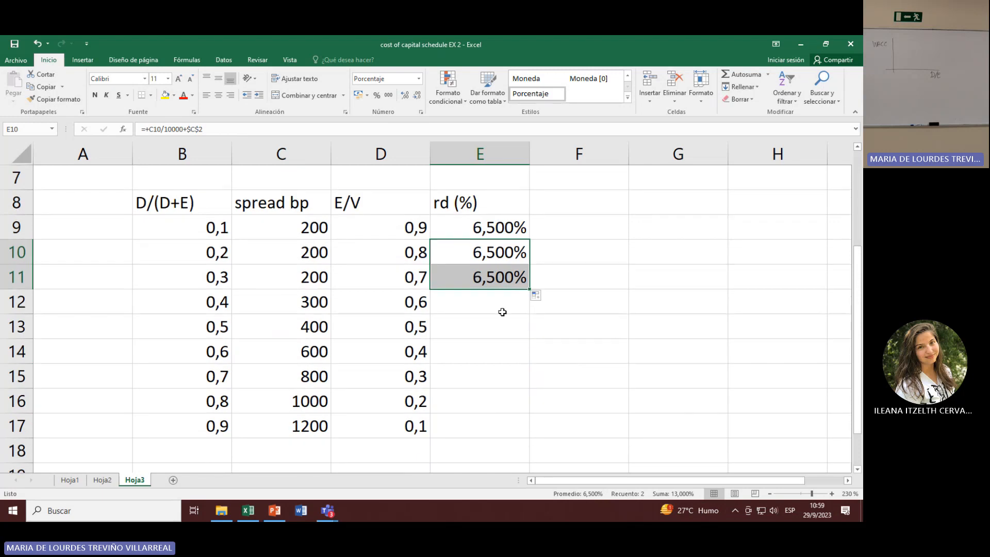
pyautogui.click(499, 283)
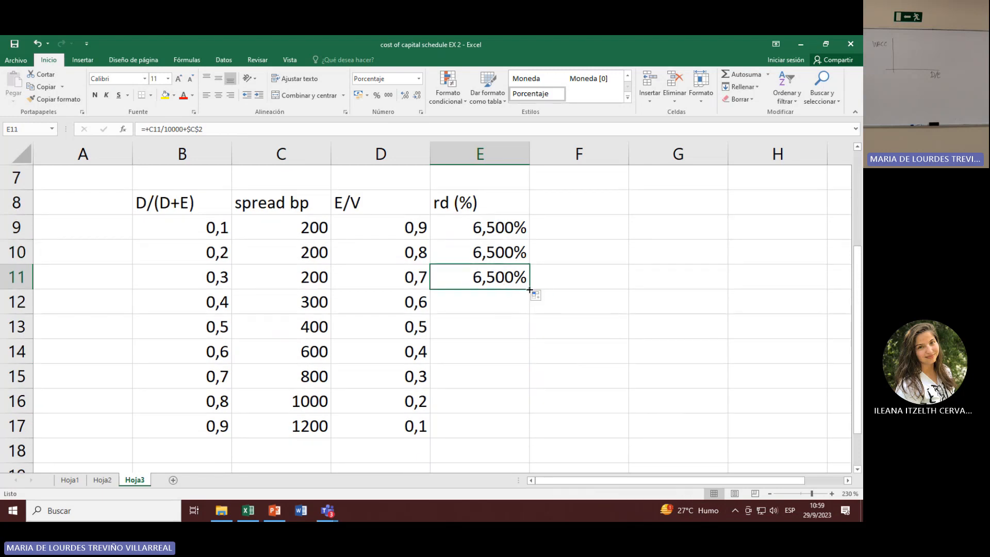
pyautogui.moveTo(528, 289); pyautogui.dragTo(528, 312)
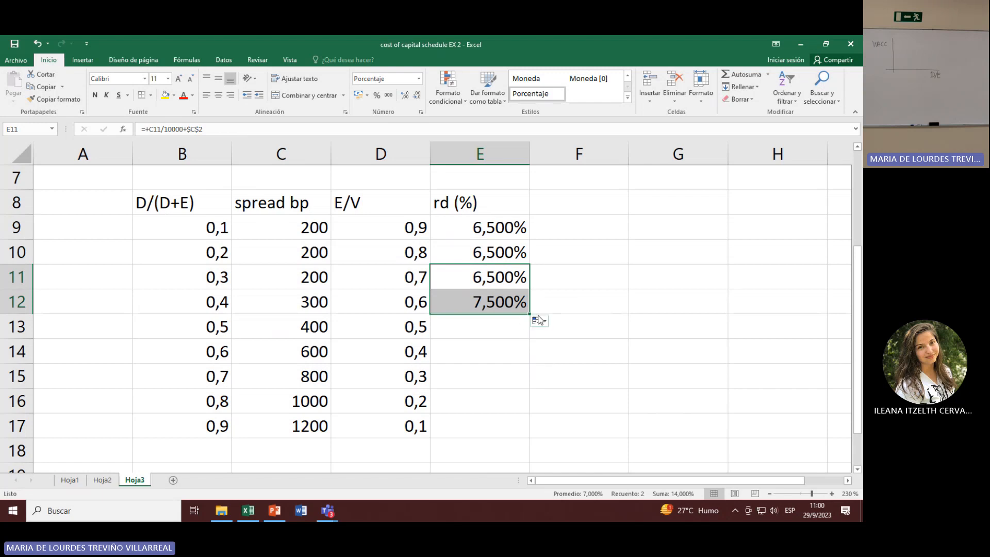
pyautogui.click(515, 311)
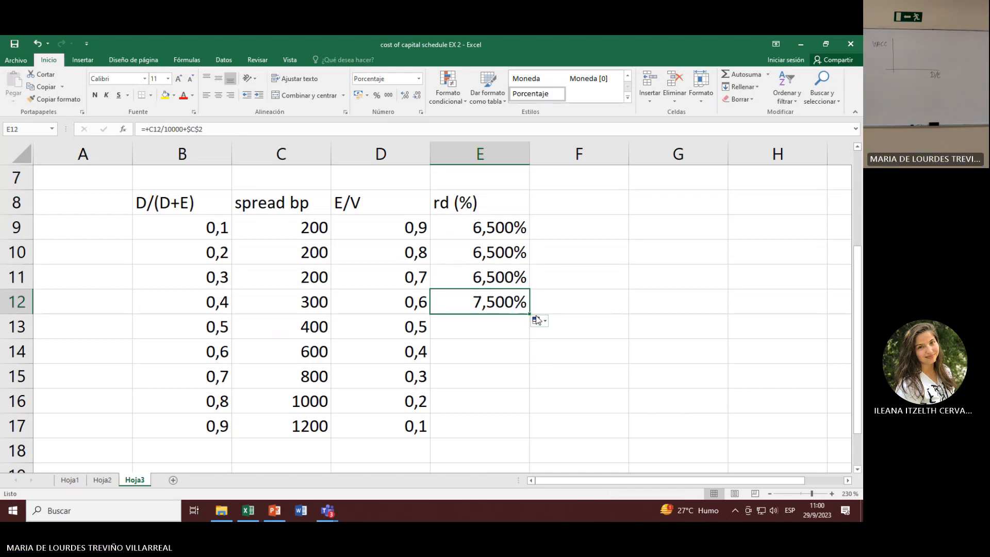
# Step: Copy the rd formula from E12 down through E17 to complete the rd column
pyautogui.moveTo(530, 313); pyautogui.dragTo(534, 337)
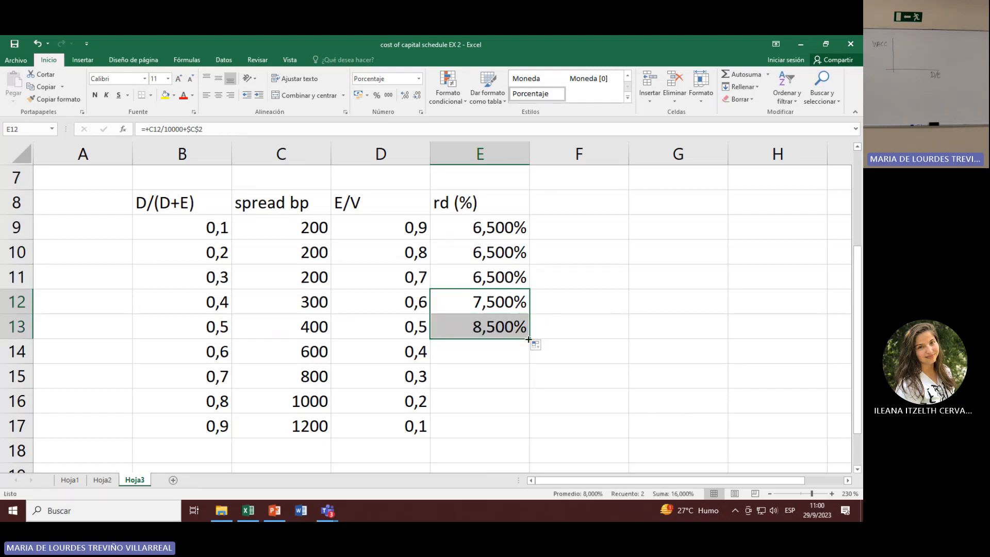
pyautogui.moveTo(529, 341); pyautogui.dragTo(545, 441)
pyautogui.click(507, 328)
pyautogui.click(489, 450)
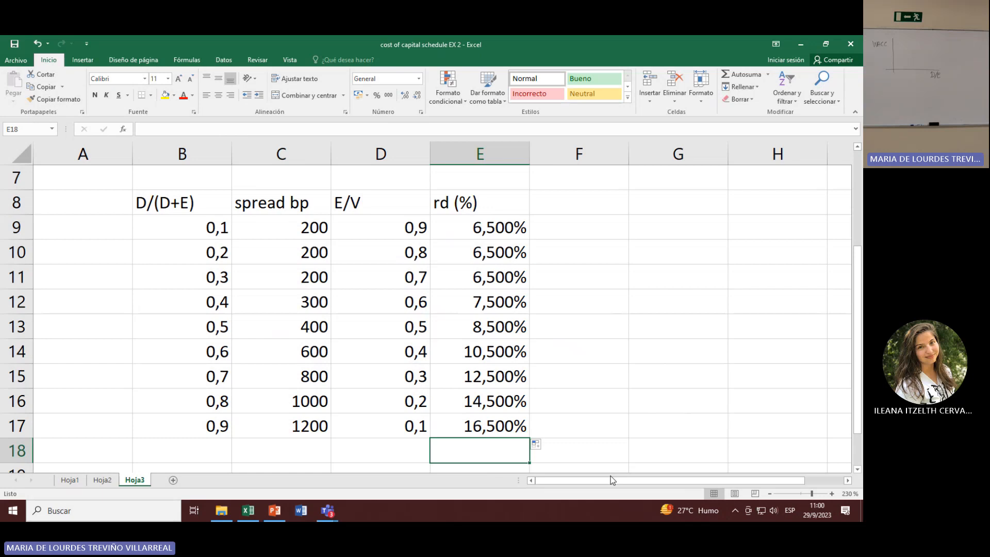
# Step: Add the column header re(%) in F8, beside the rd header
pyautogui.click(212, 378)
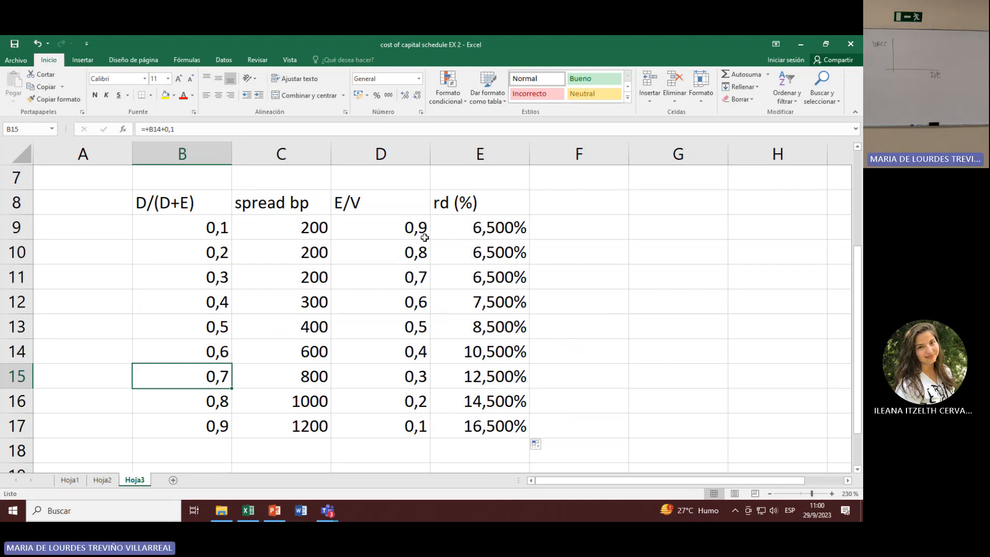
pyautogui.click(442, 204)
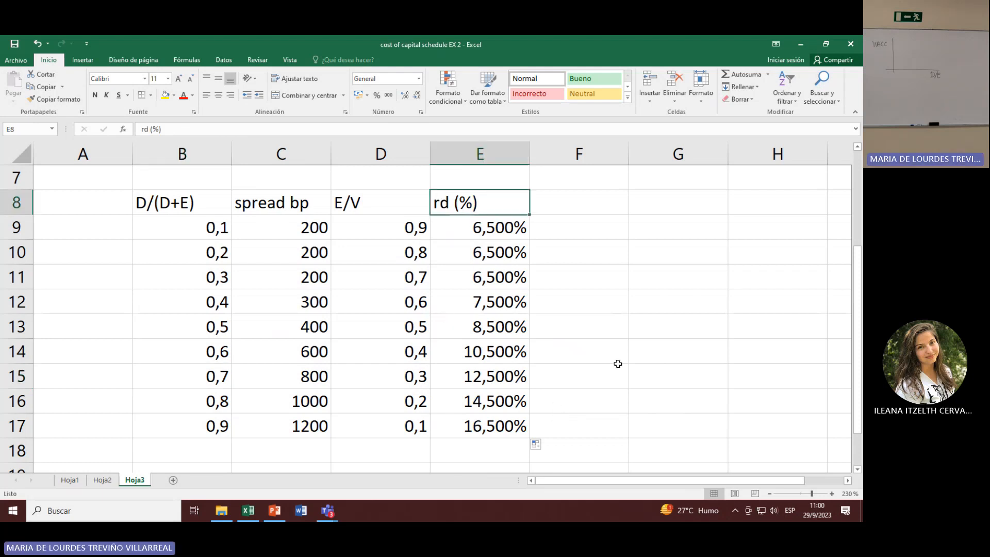
pyautogui.click(557, 216)
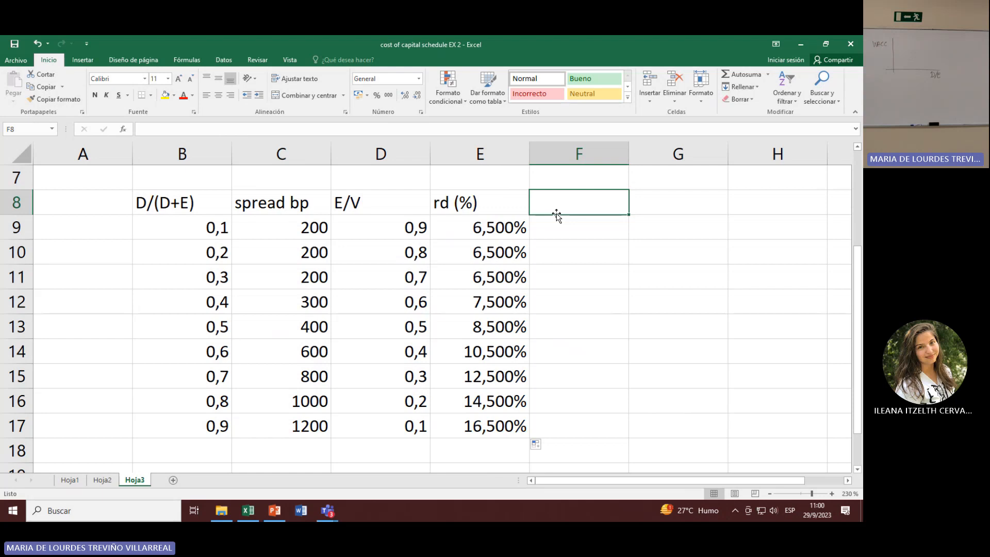
pyautogui.write('re')
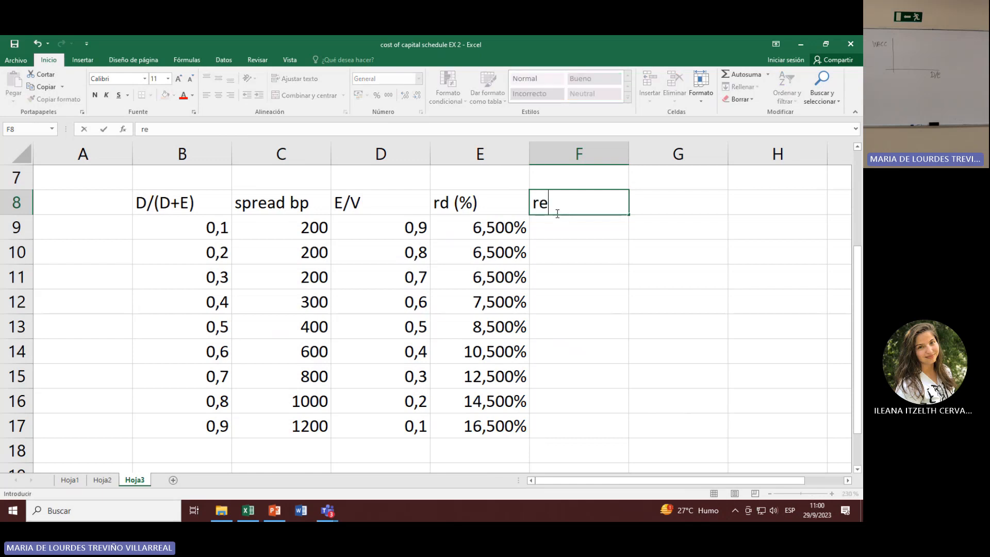
pyautogui.write('(%)')
pyautogui.press('Return')
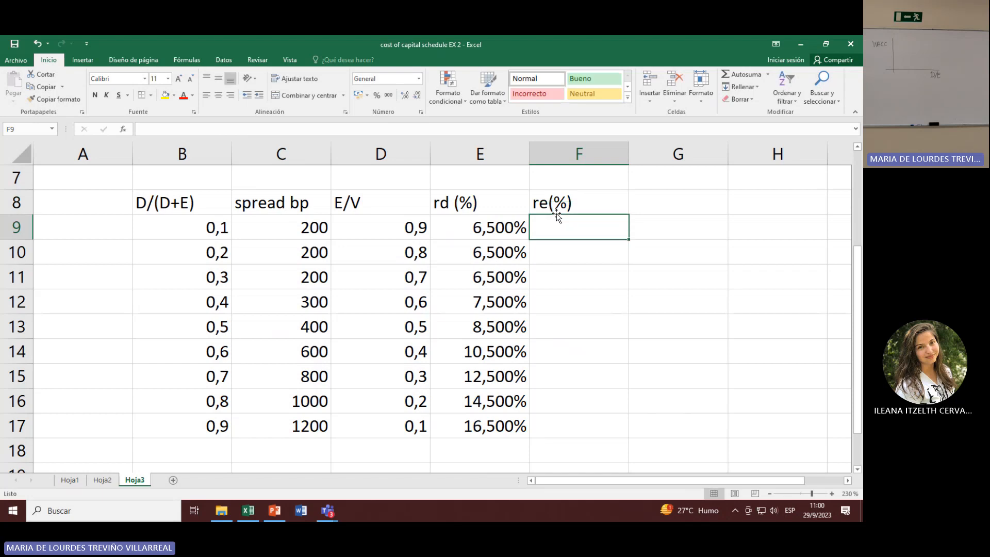
# Step: Enter the label CAPM in F7, above the re header
pyautogui.click(574, 187)
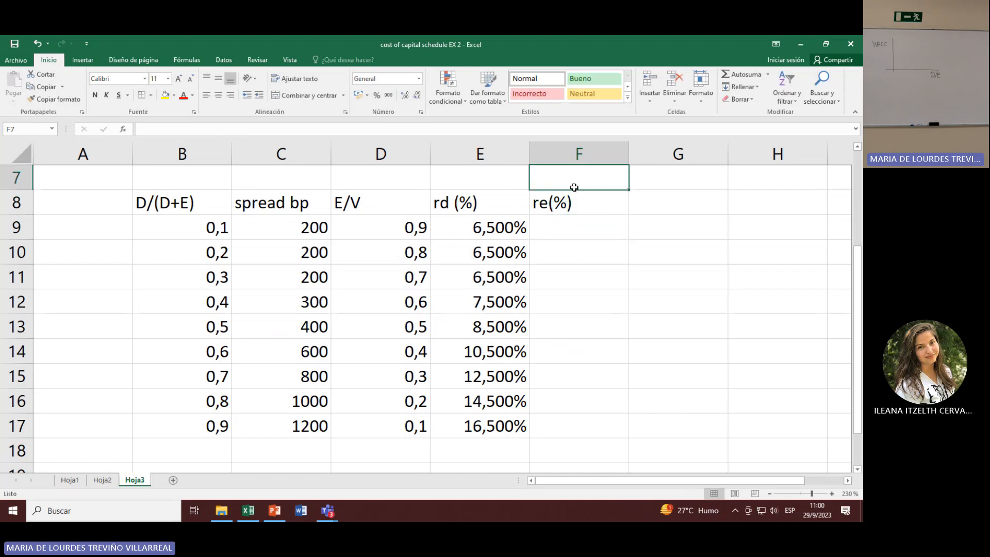
pyautogui.write('CAO')
pyautogui.press('BackSpace')
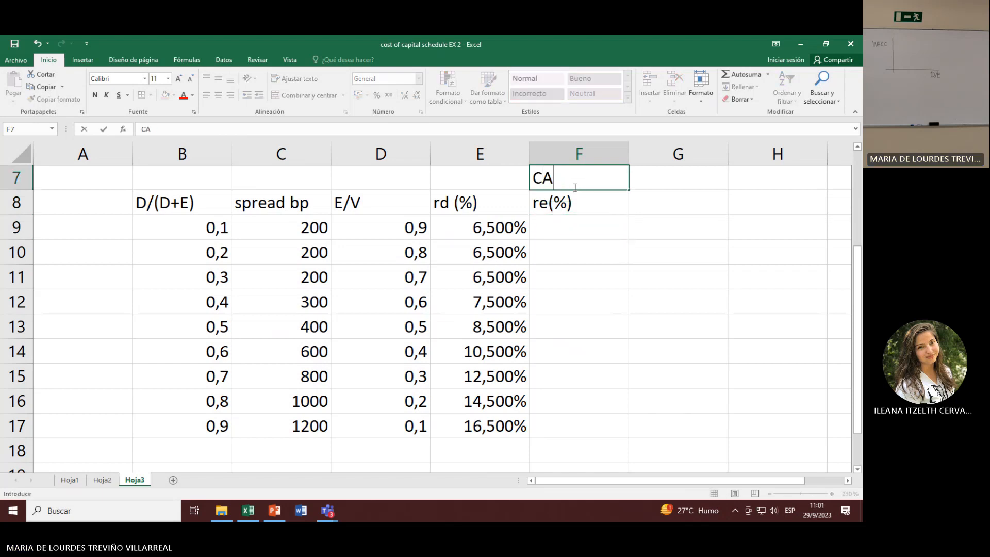
pyautogui.write('PM')
pyautogui.press('Return')
pyautogui.press('Return')
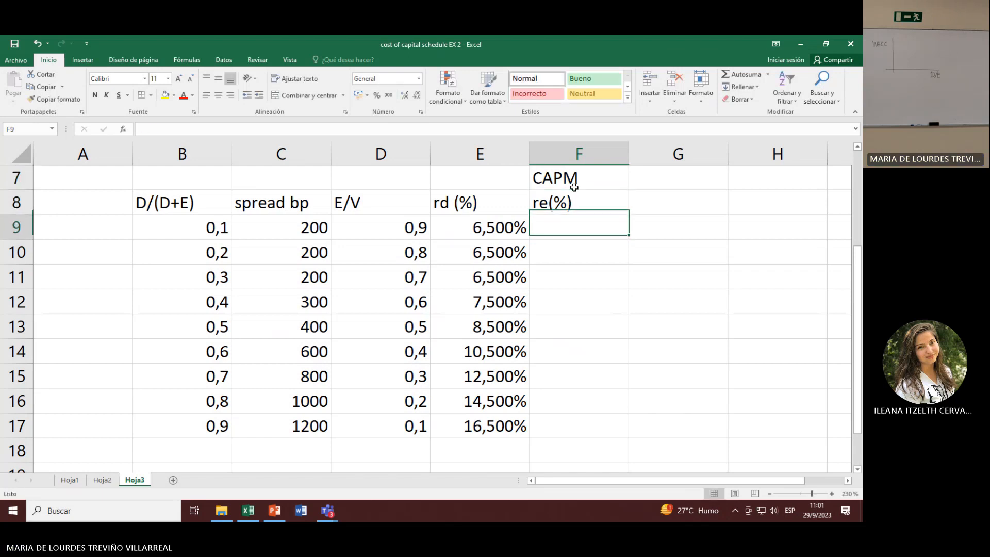
# Step: Extend the F7 label to read CAPM= ri= rf + beta(rm-rf)
pyautogui.click(574, 187)
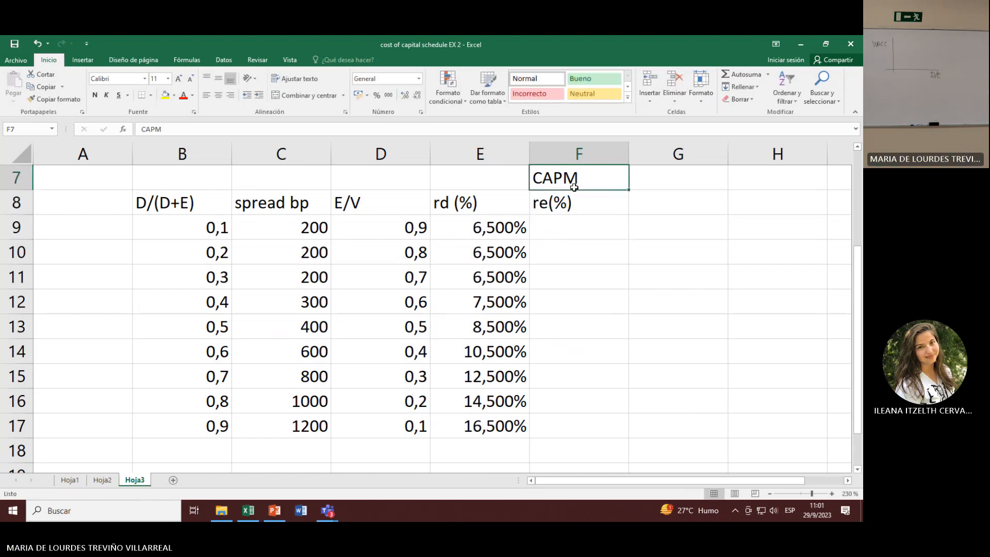
pyautogui.doubleClick(574, 187)
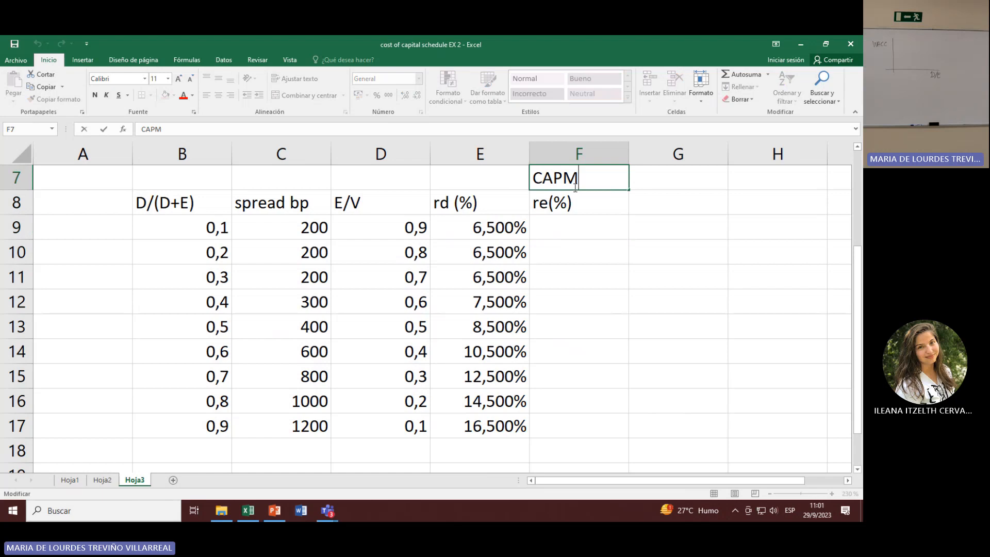
pyautogui.write('= r')
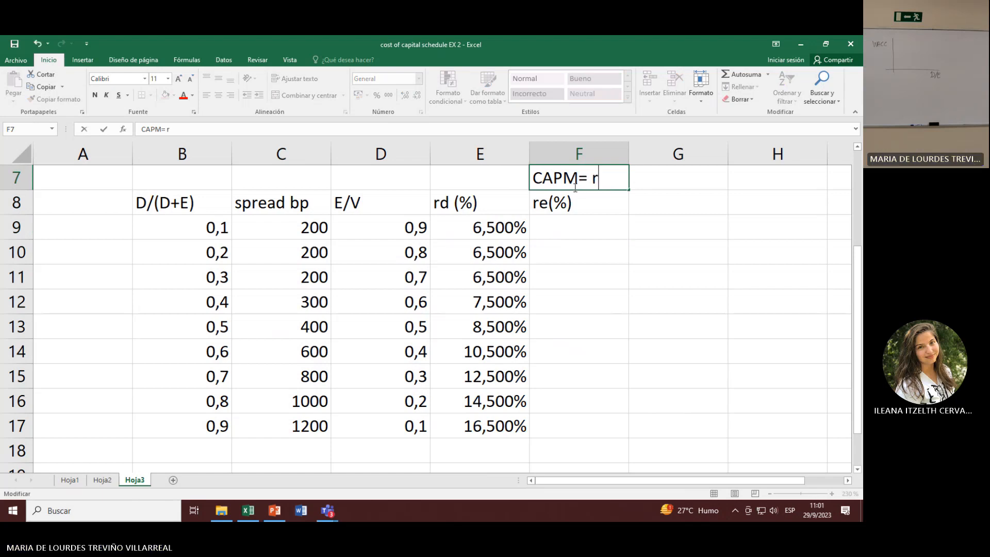
pyautogui.write('i= rf + beta')
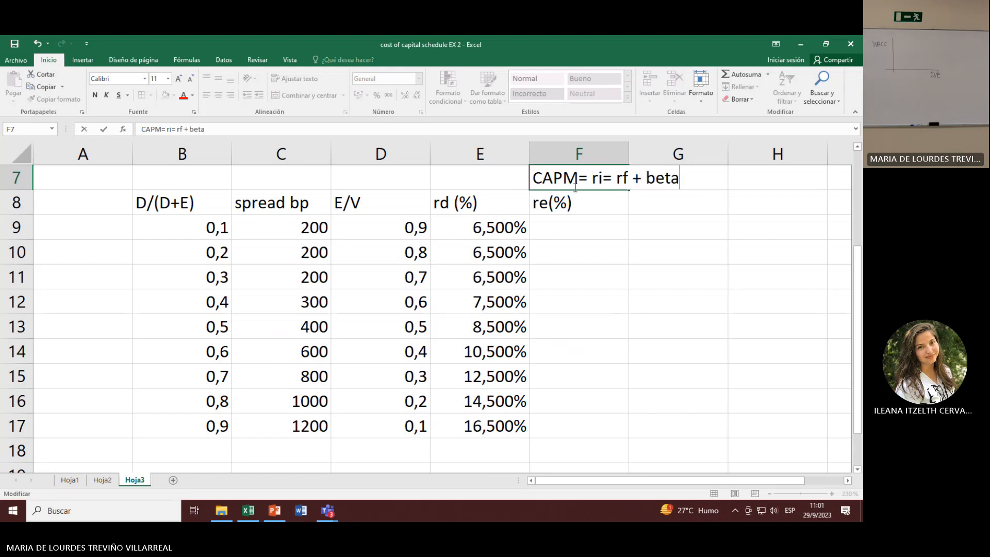
pyautogui.write('(rm-')
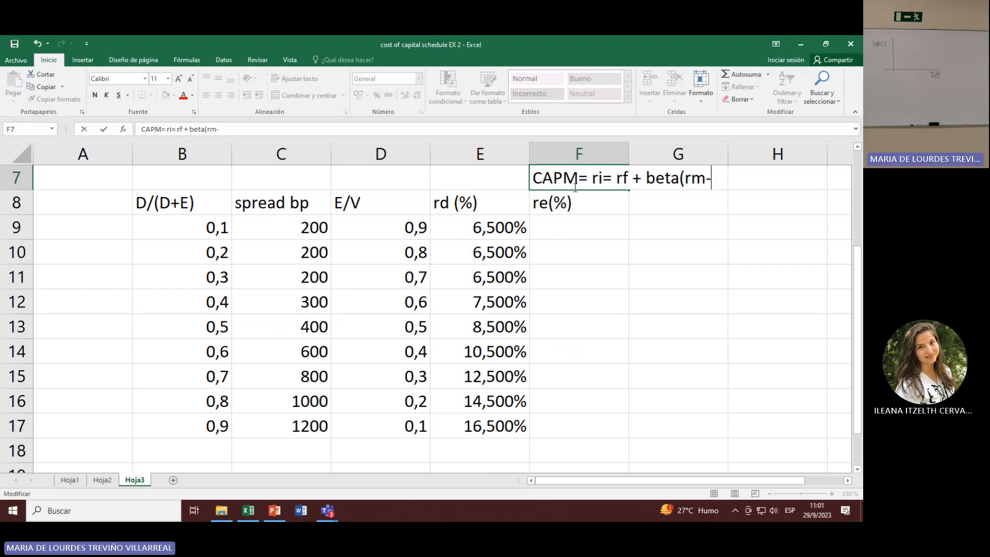
pyautogui.write('rf)')
pyautogui.press('Return')
pyautogui.click(574, 187)
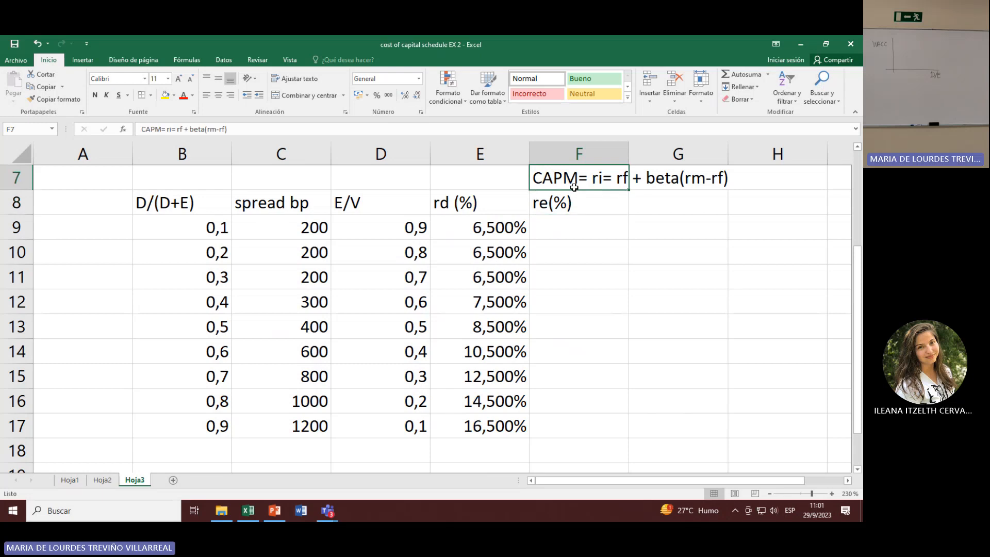
pyautogui.click(573, 251)
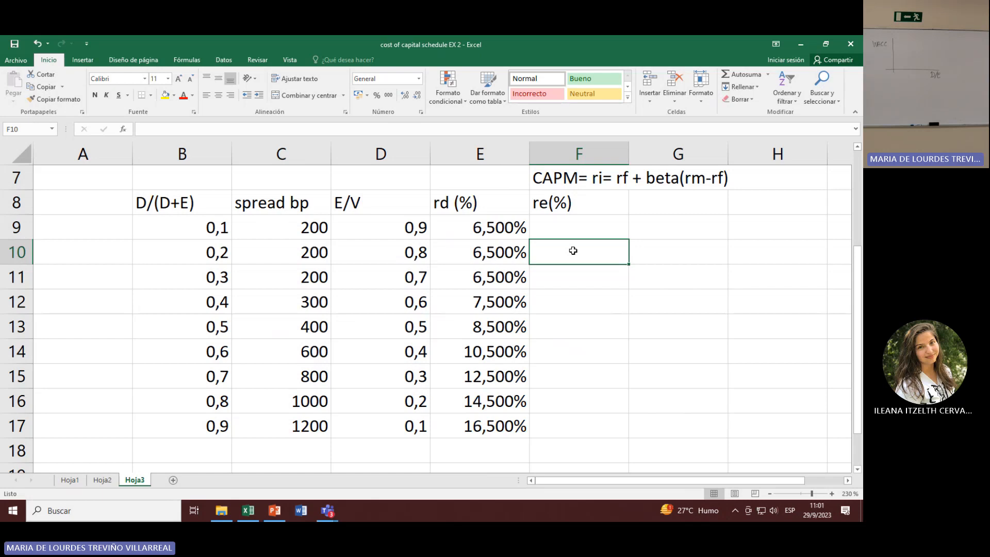
pyautogui.press('Up')
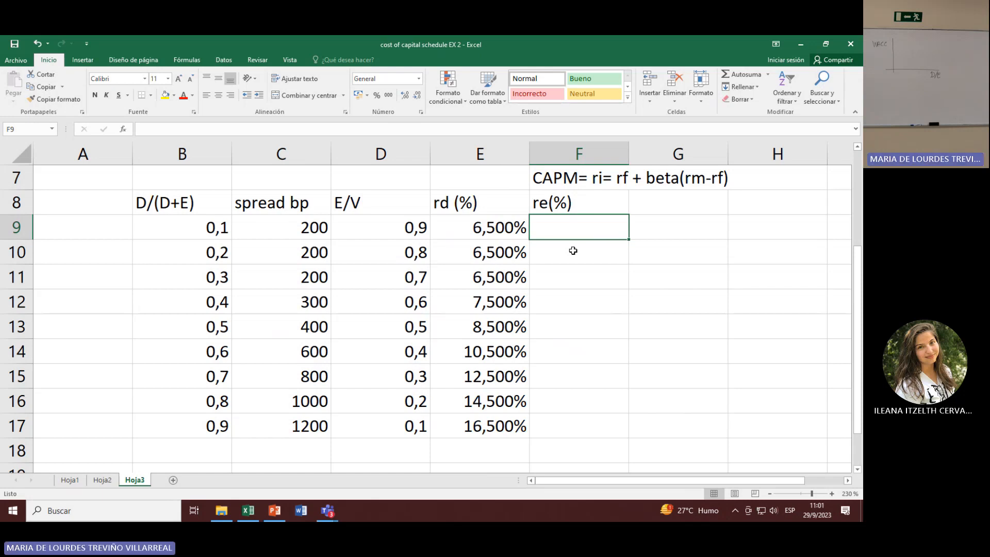
pyautogui.write('+')
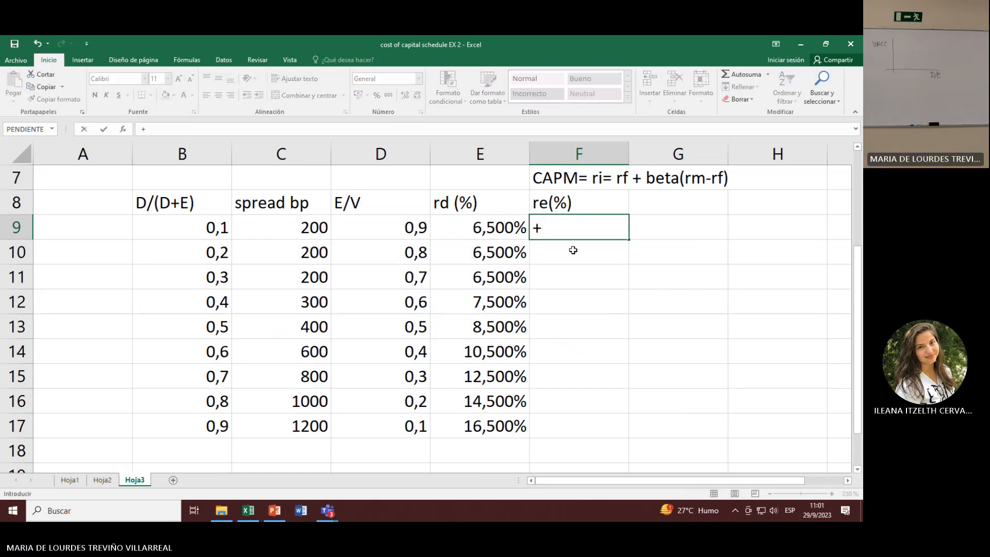
pyautogui.scroll(2, 454, 250)
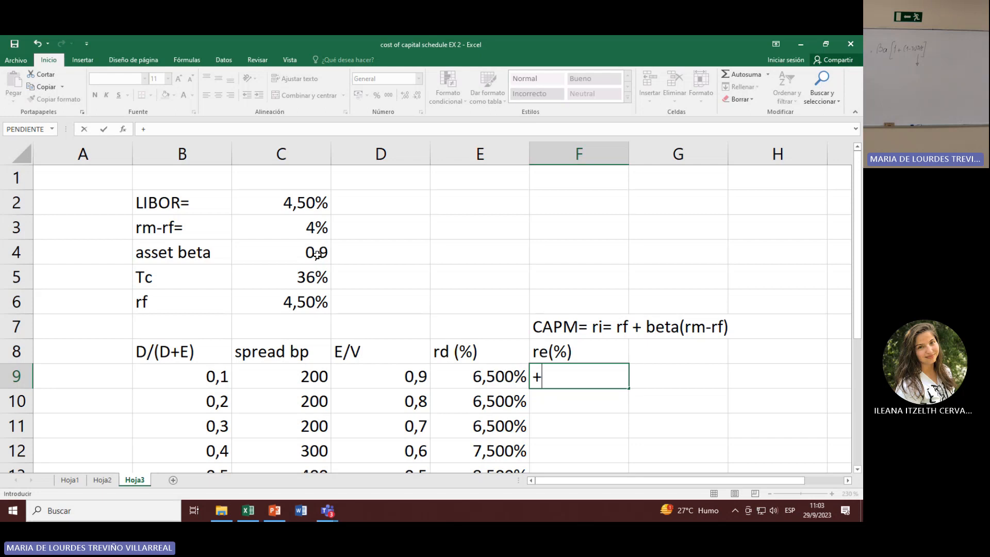
pyautogui.press('Escape')
pyautogui.press('Up')
pyautogui.press('Right')
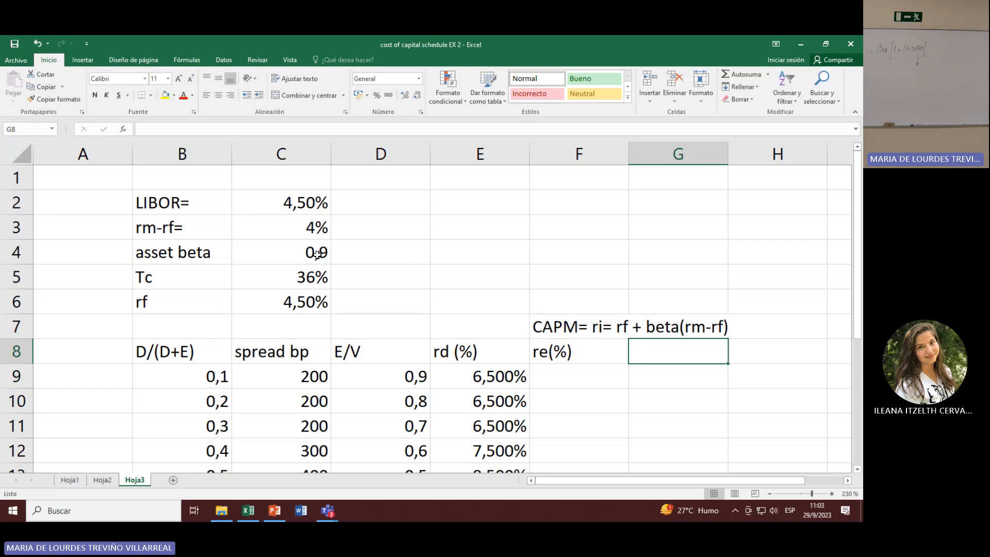
pyautogui.write('b')
pyautogui.press('Escape')
pyautogui.press('Up')
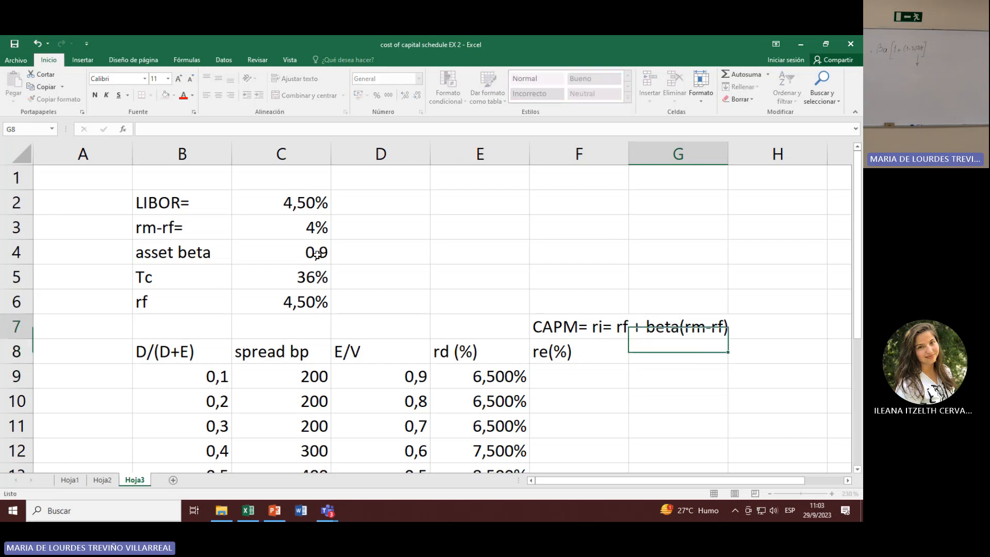
pyautogui.write('Be')
pyautogui.press('BackSpace')
pyautogui.press('Escape')
pyautogui.press('Down')
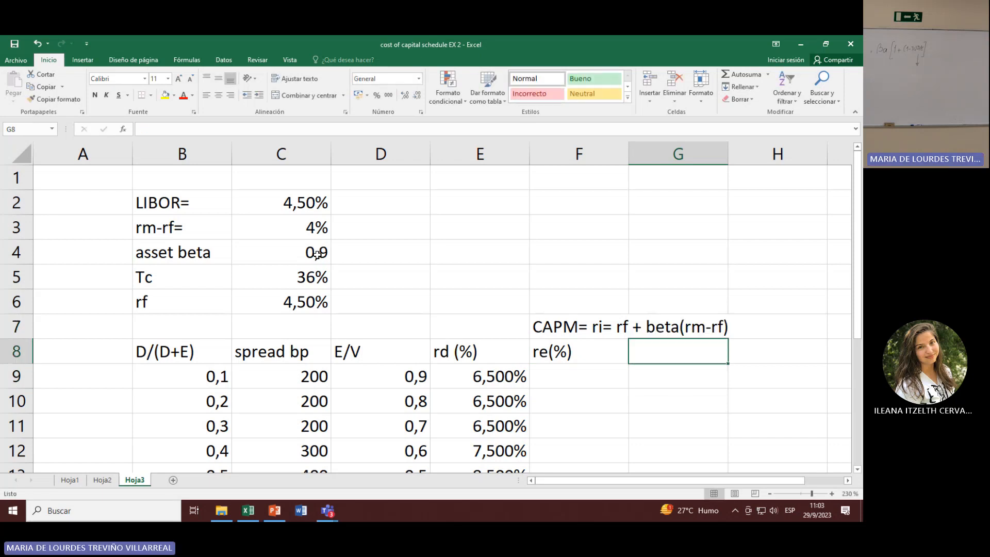
pyautogui.press('Down')
pyautogui.write('b')
pyautogui.press('Escape')
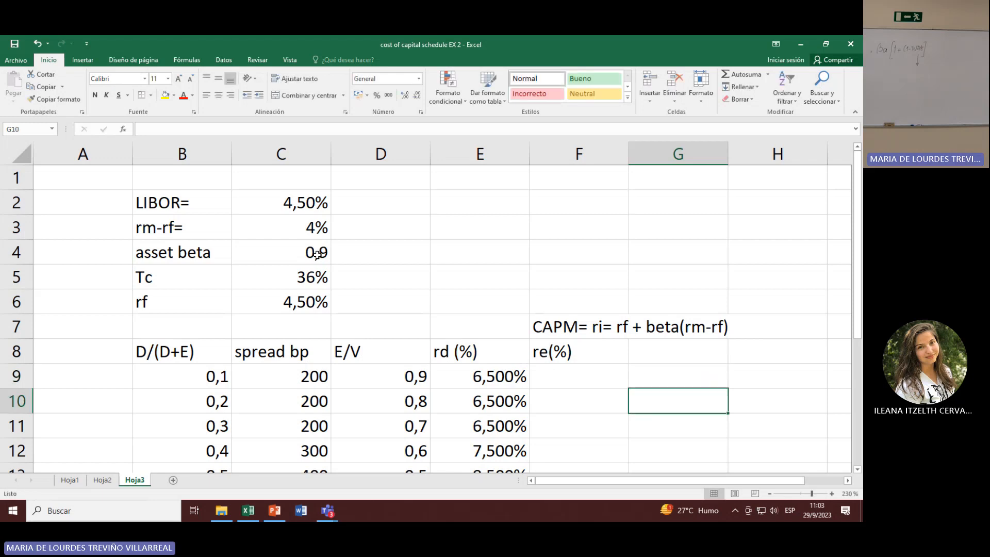
# Step: Add the column header Be in G8, beside the re header
pyautogui.press('Up')
pyautogui.write('Be')
pyautogui.press('Return')
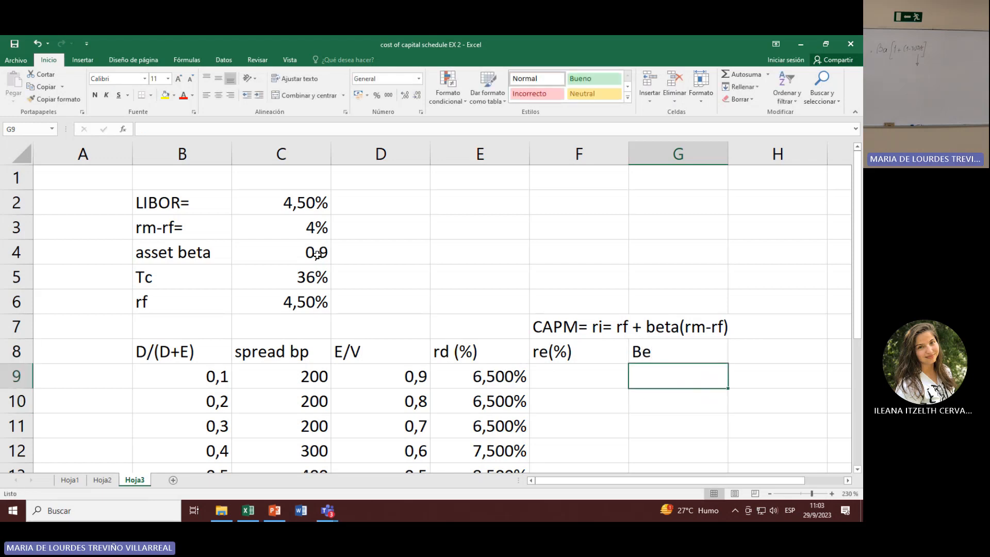
# Step: Enter the equity beta formula +C4*(1+(1-C5)*(B9/D9)) in G9, with the debt-to-equity ratio in its own parentheses
pyautogui.write('+')
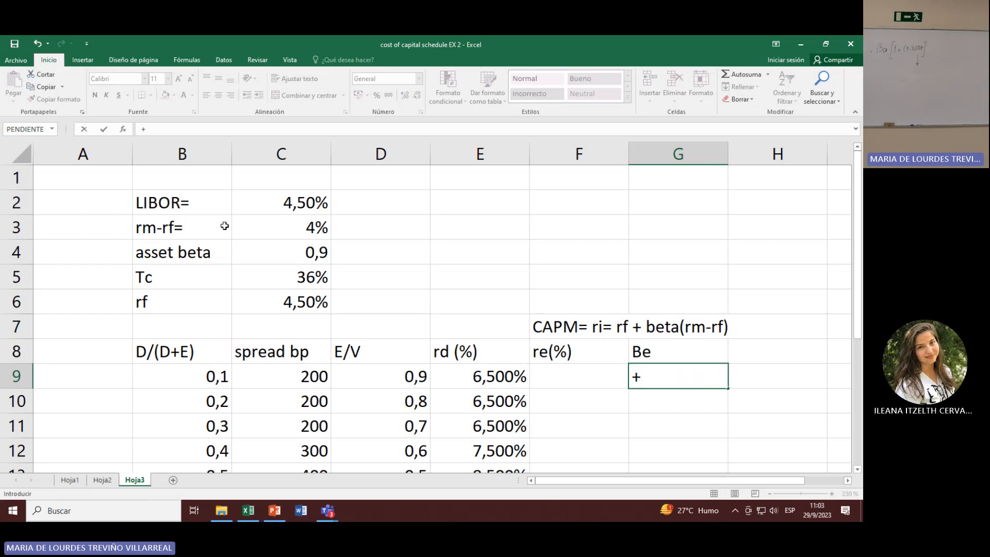
pyautogui.click(287, 251)
pyautogui.write('*')
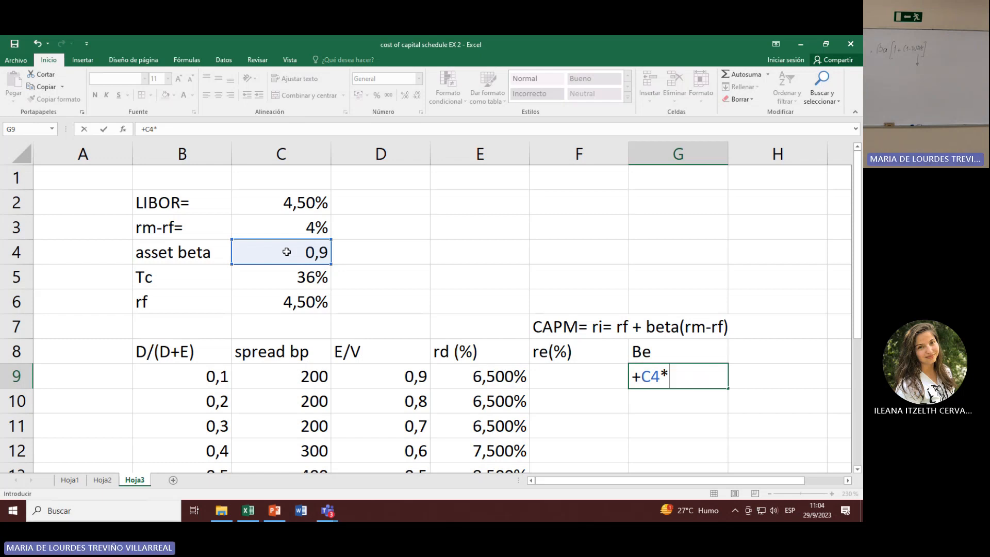
pyautogui.write('(1+(1-')
pyautogui.click(272, 276)
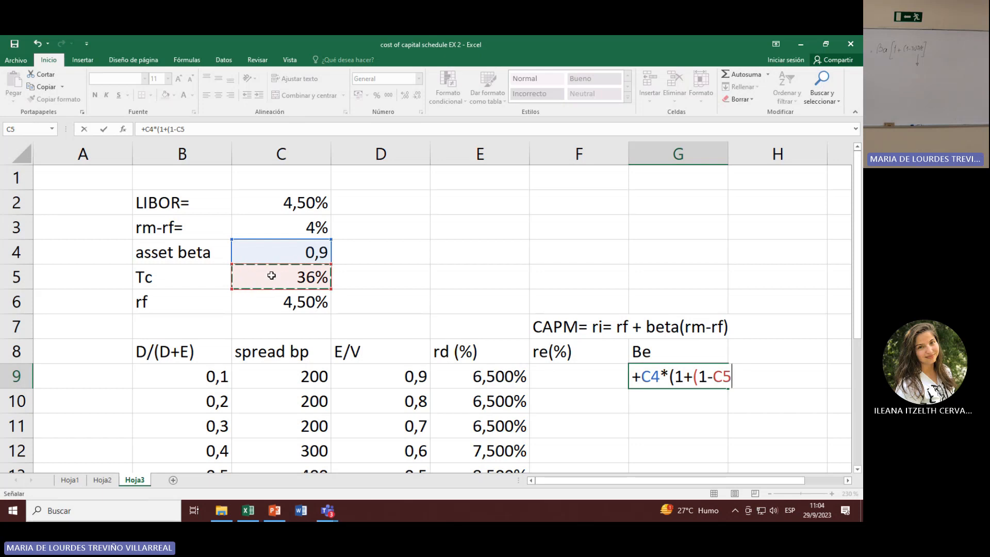
pyautogui.write(')*')
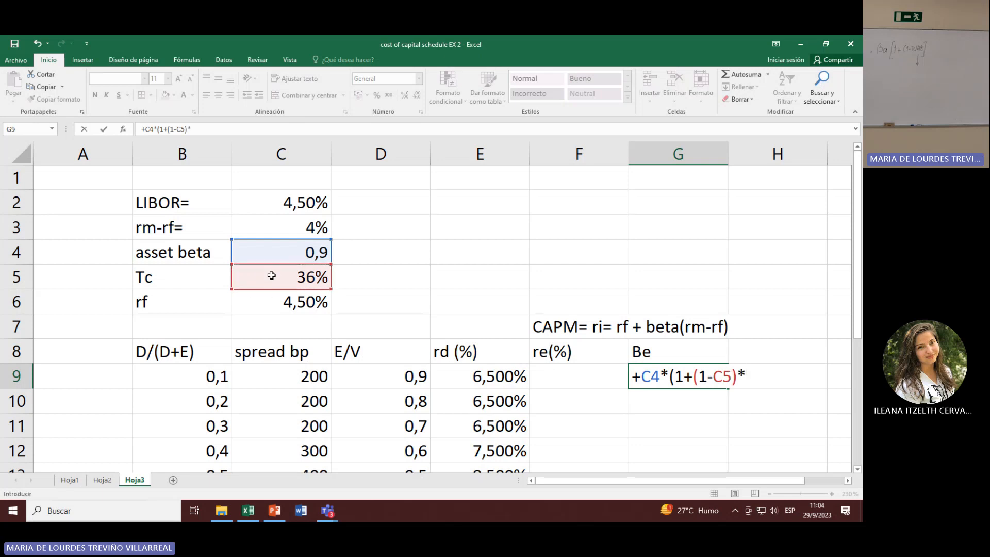
pyautogui.click(195, 378)
pyautogui.write('/')
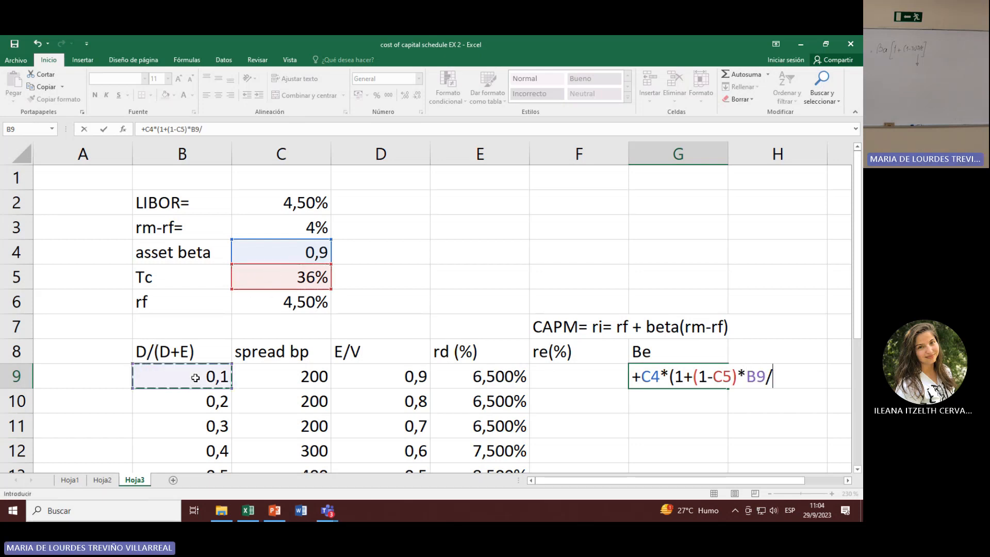
pyautogui.click(379, 378)
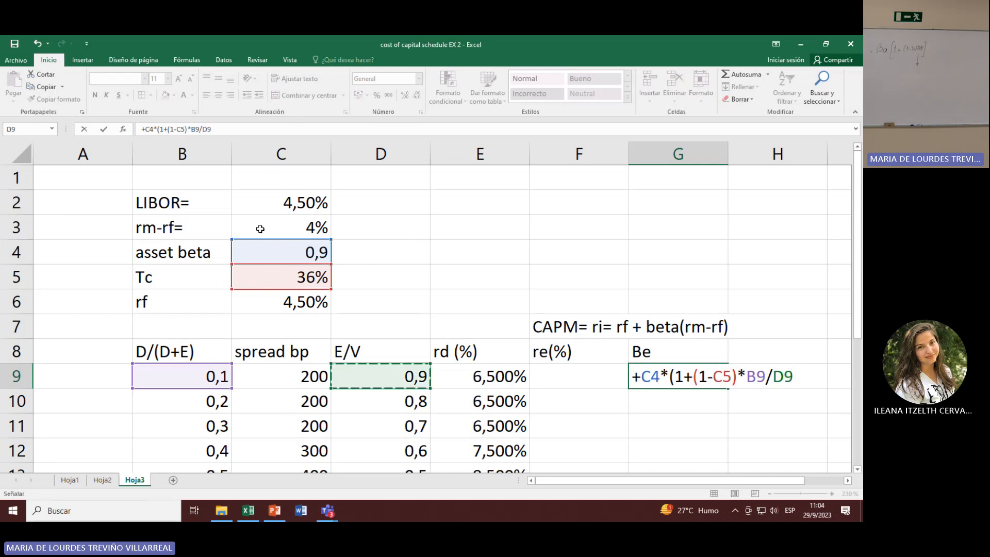
pyautogui.click(192, 130)
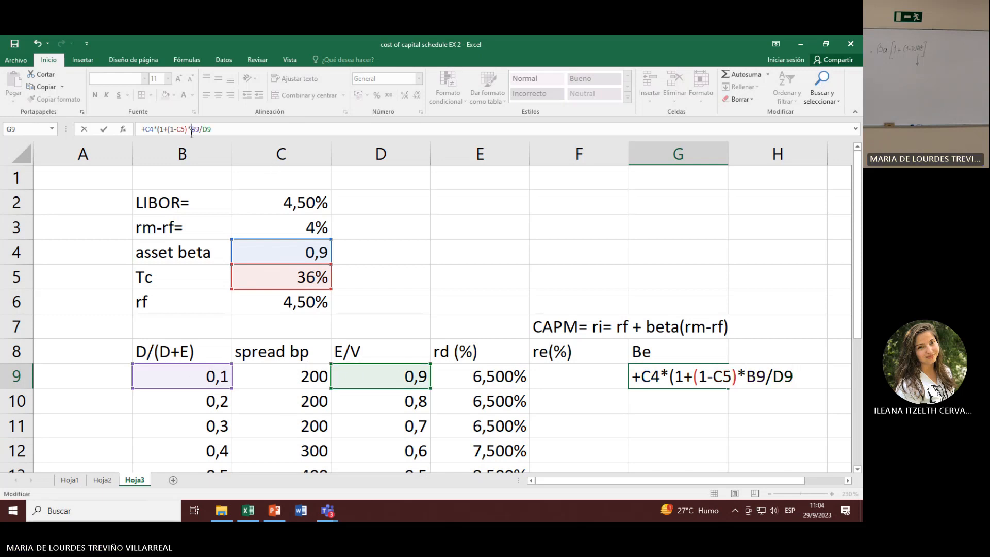
pyautogui.write('(')
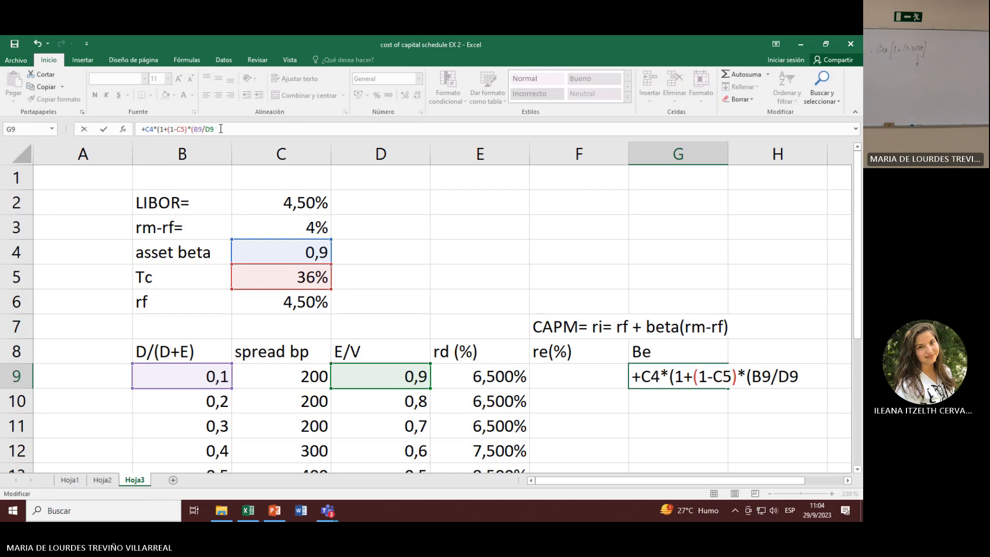
pyautogui.write('))')
pyautogui.press('Return')
pyautogui.press('Up')
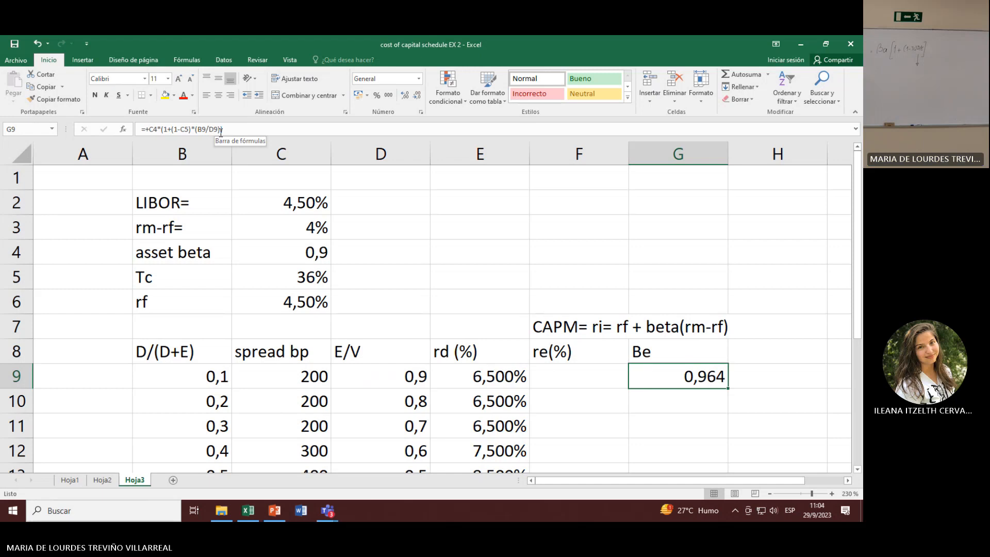
# Step: Make the tax rate and asset beta references in the G9 formula absolute, as $C$5 and $C$4
pyautogui.click(221, 129)
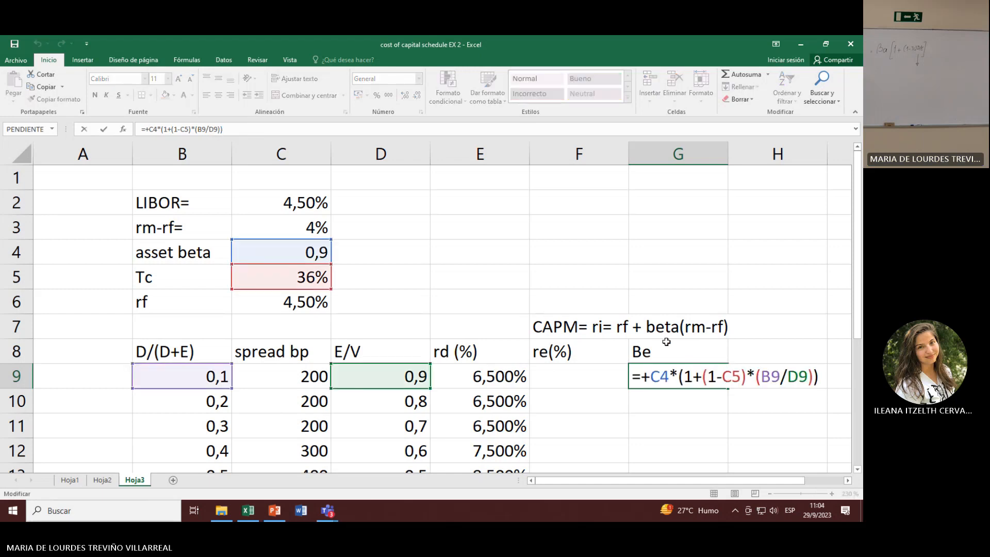
pyautogui.click(732, 377)
pyautogui.press('F4')
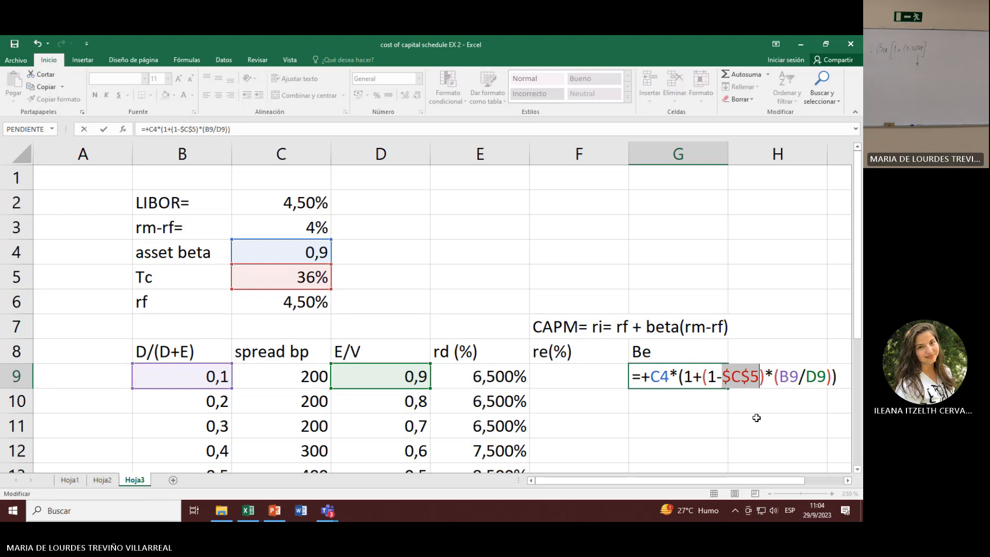
pyautogui.click(661, 377)
pyautogui.press('F4')
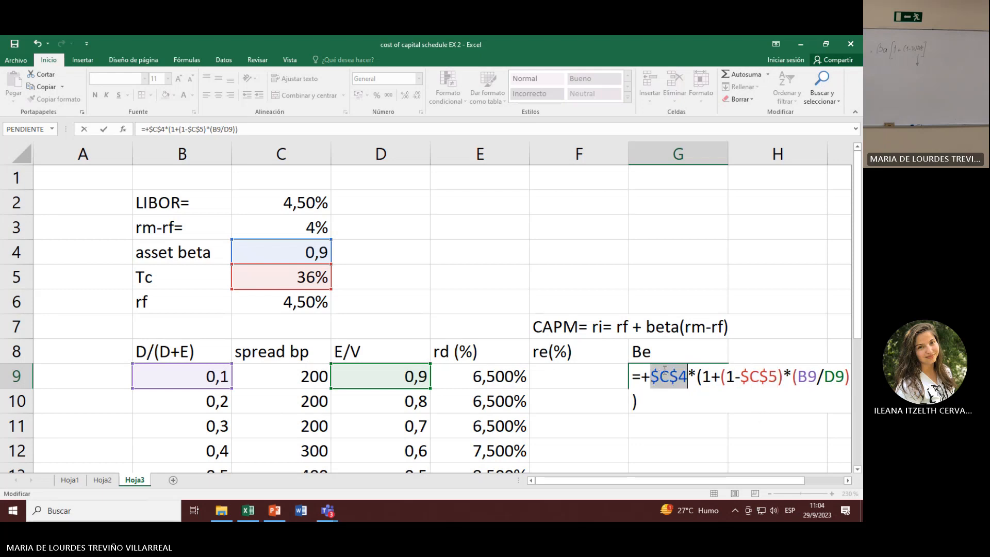
pyautogui.press('Return')
# Step: Fill the equity beta formula from G9 down to G17
pyautogui.click(674, 378)
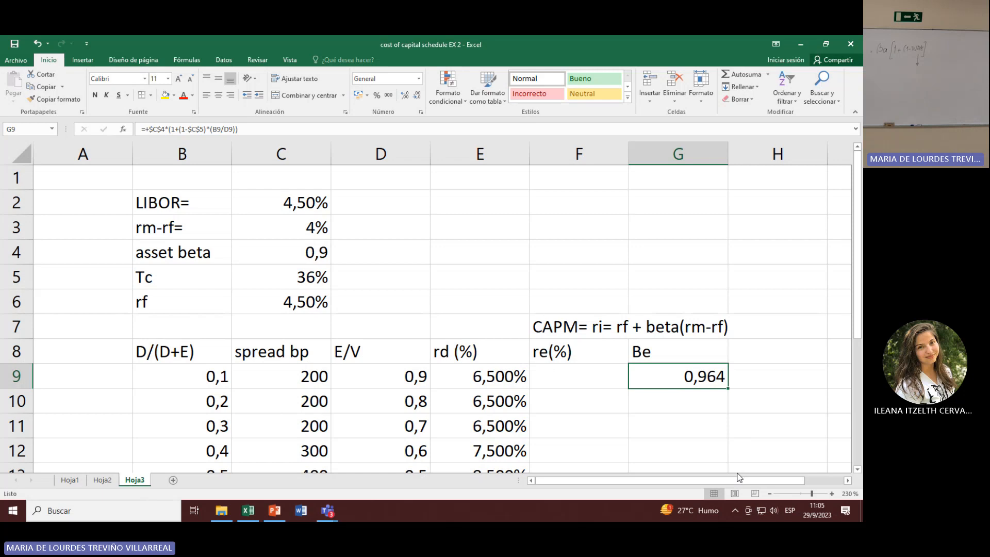
pyautogui.scroll(-2, 739, 477)
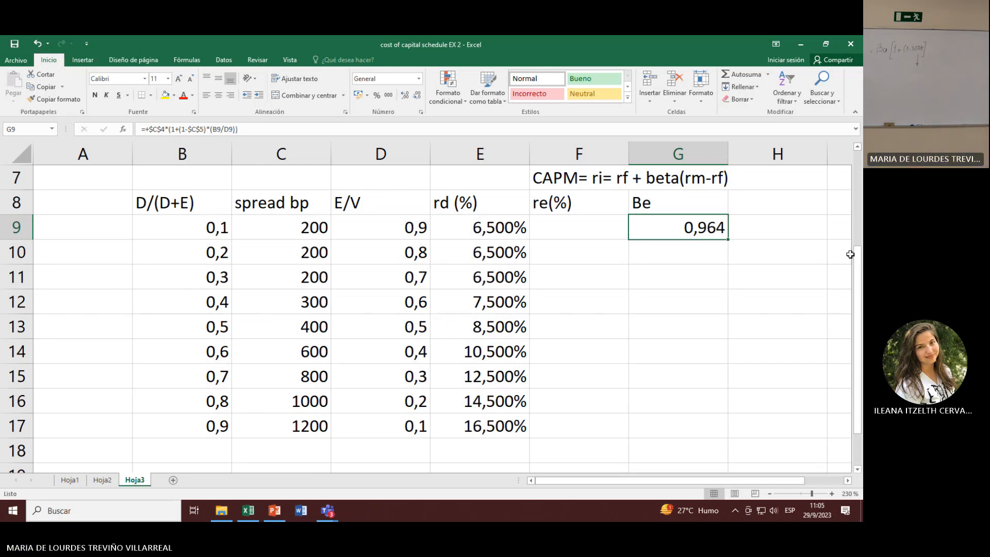
pyautogui.moveTo(728, 240); pyautogui.dragTo(712, 439)
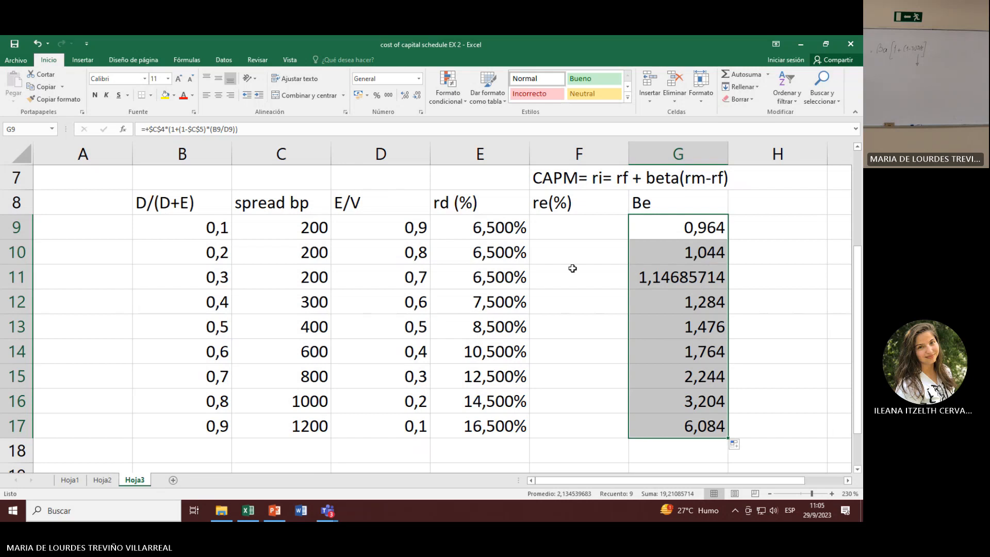
# Step: Enter the CAPM cost of equity formula +C6+G9*C3 in F9
pyautogui.click(559, 236)
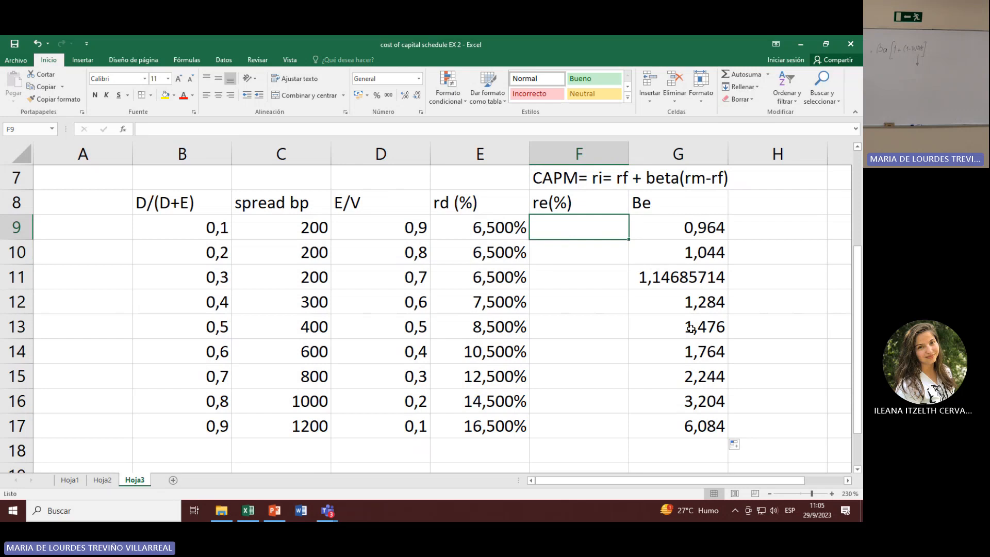
pyautogui.write('+')
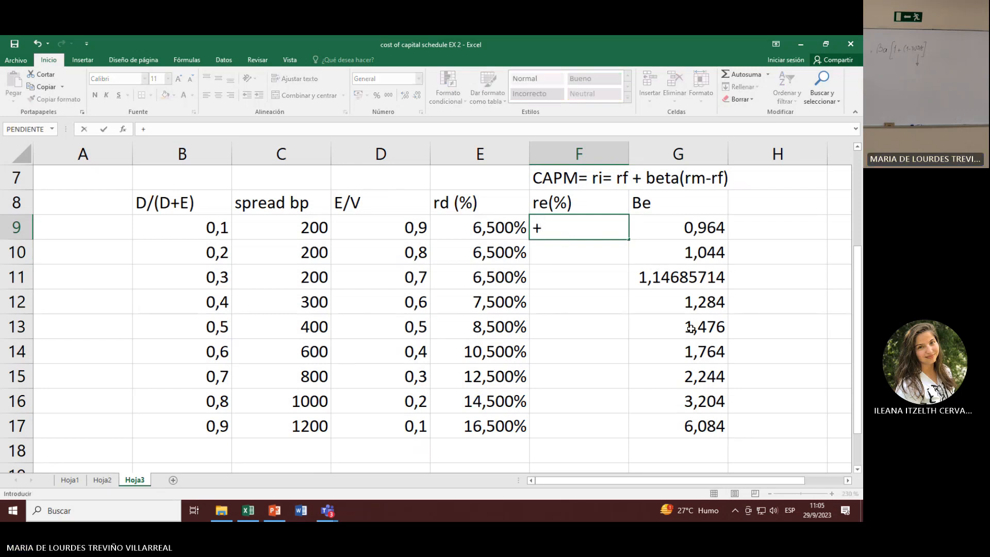
pyautogui.scroll(2, 688, 376)
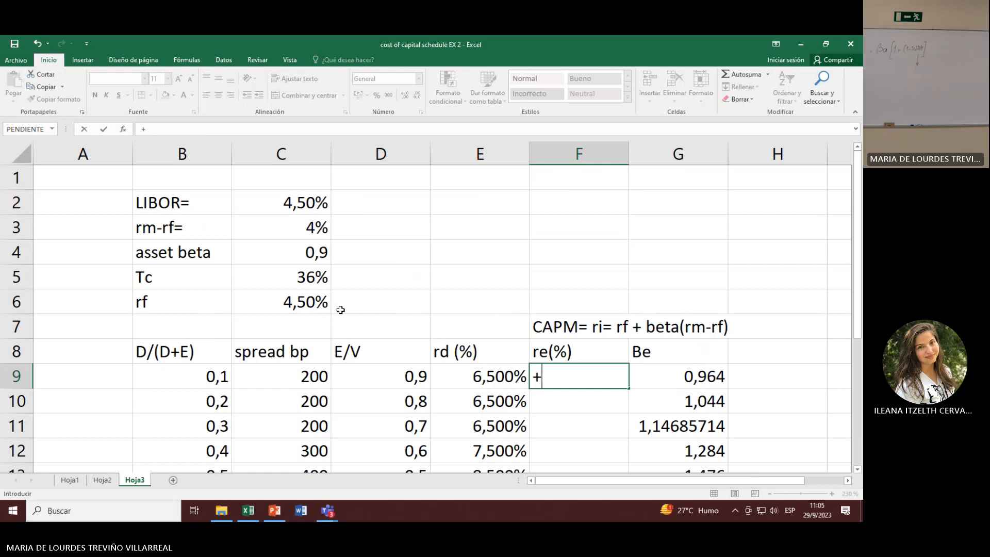
pyautogui.click(312, 304)
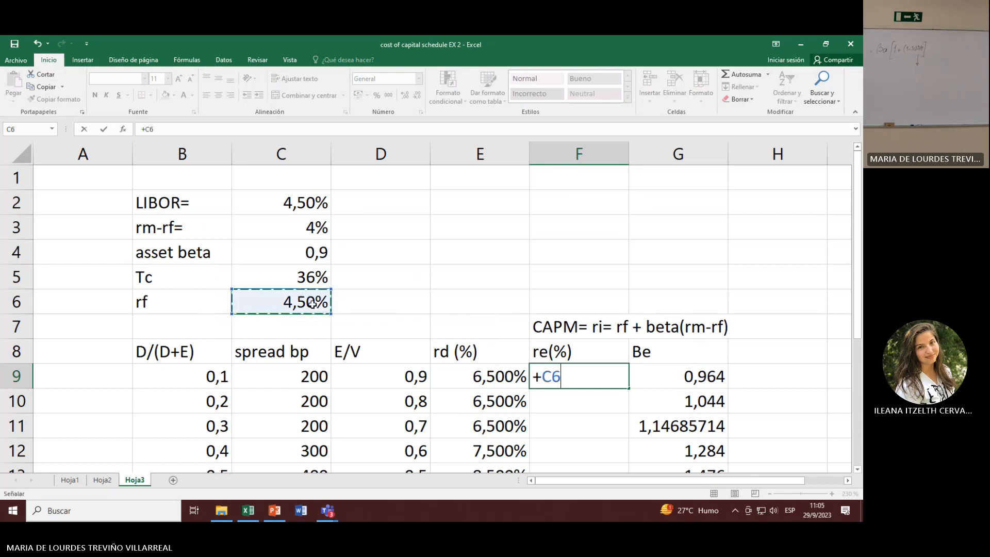
pyautogui.write('+')
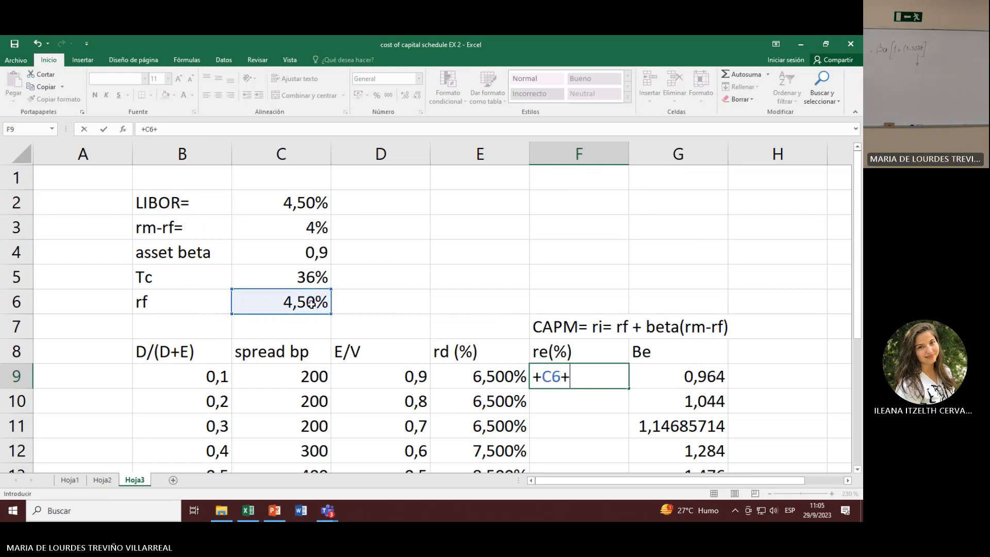
pyautogui.click(664, 385)
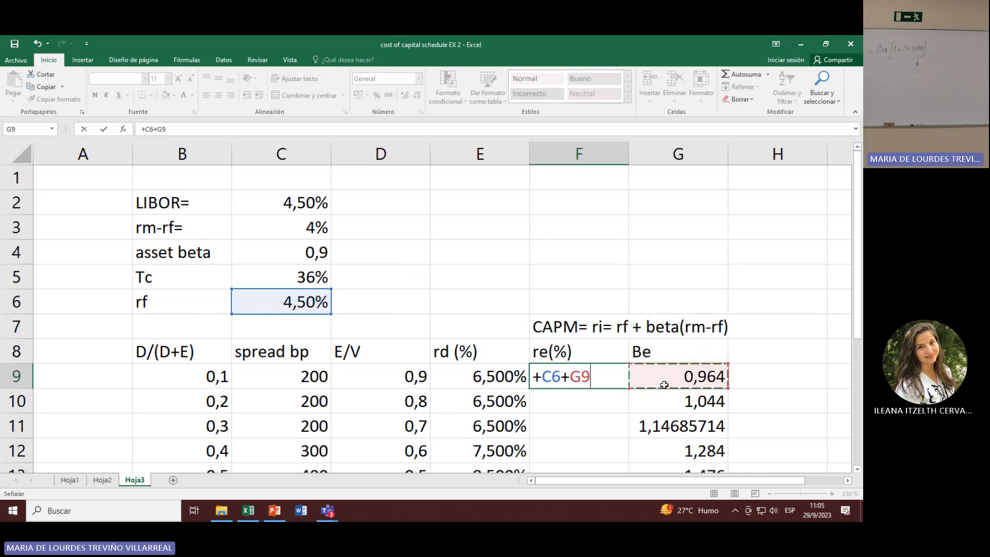
pyautogui.write('*')
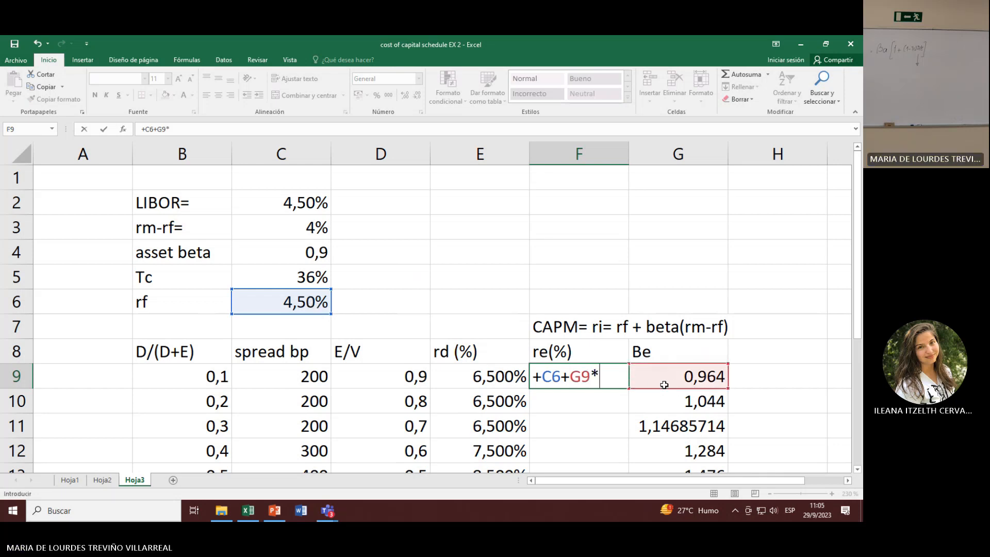
pyautogui.click(290, 230)
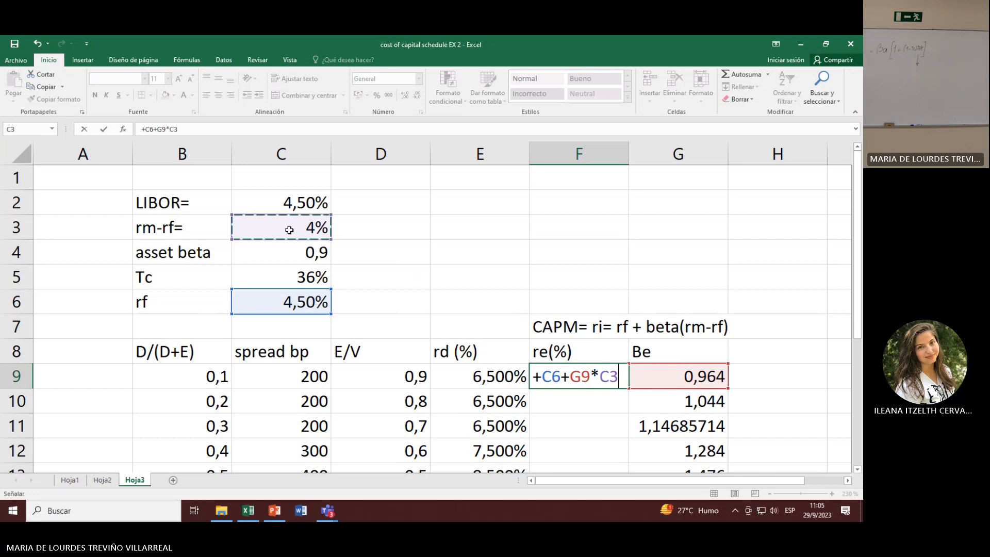
pyautogui.press('Return')
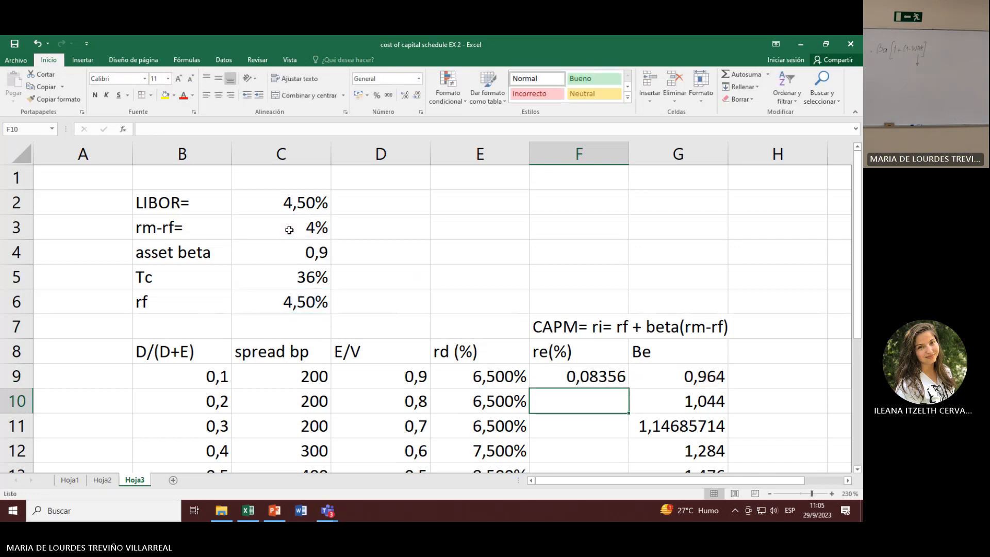
# Step: Format the cost of equity in F9 as a percentage with three decimal places
pyautogui.click(591, 376)
pyautogui.click(377, 95)
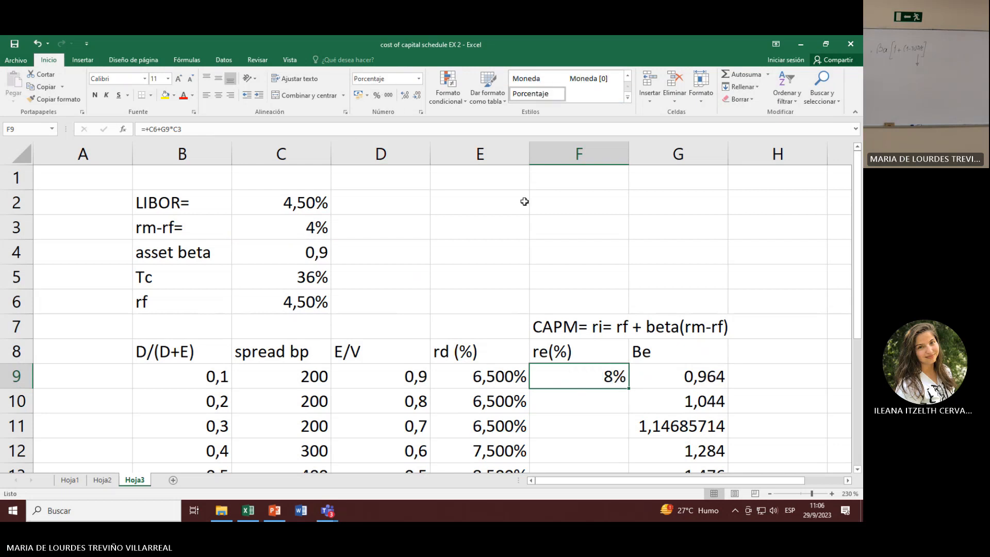
pyautogui.doubleClick(405, 95)
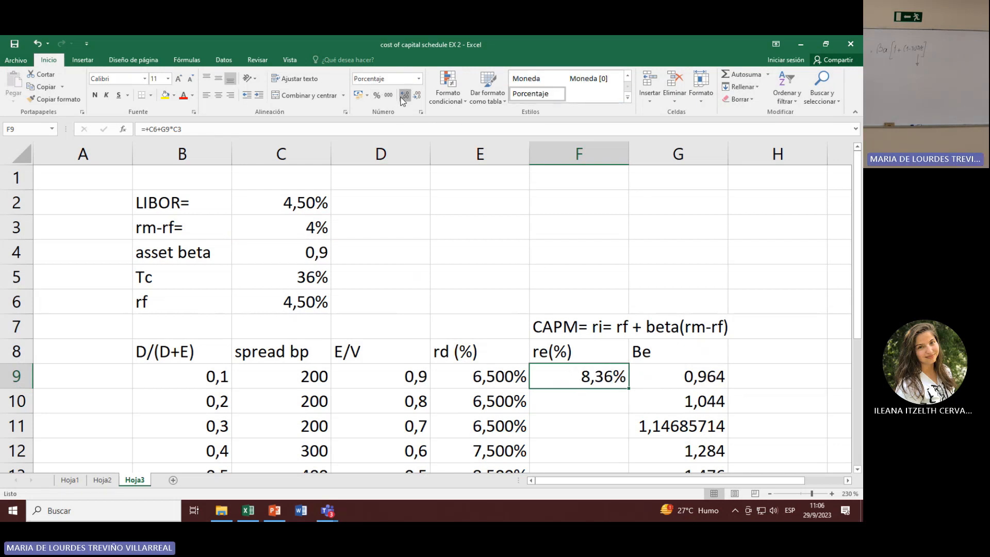
pyautogui.click(405, 95)
# Step: Make the risk-free rate and market premium references in the F9 formula absolute, as $C$6 and $C$3
pyautogui.scroll(-1, 771, 456)
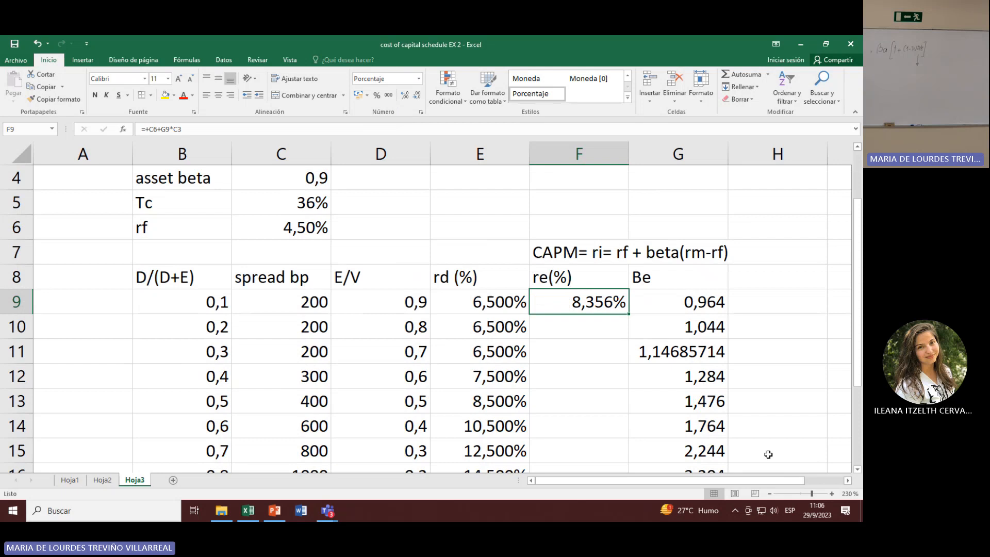
pyautogui.click(606, 325)
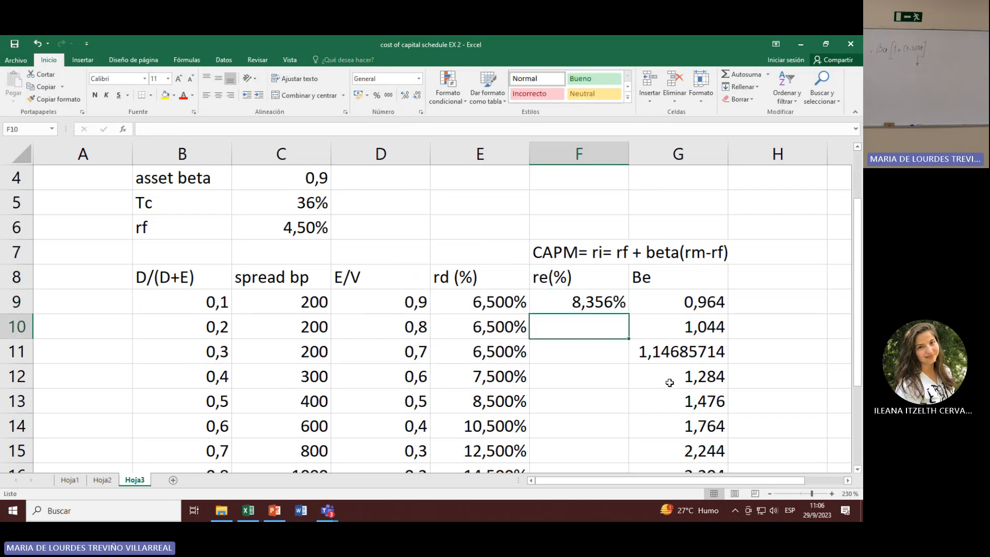
pyautogui.click(563, 305)
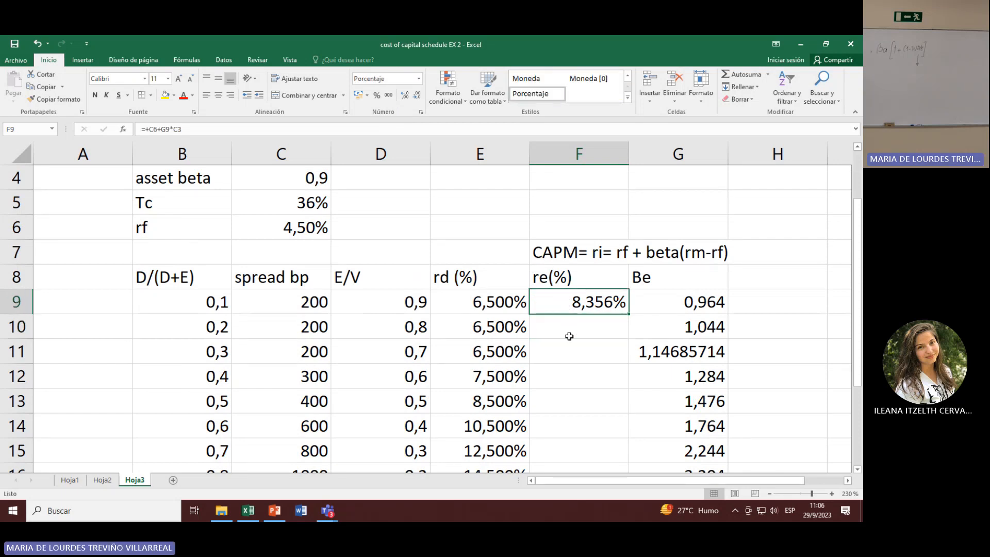
pyautogui.press('F2')
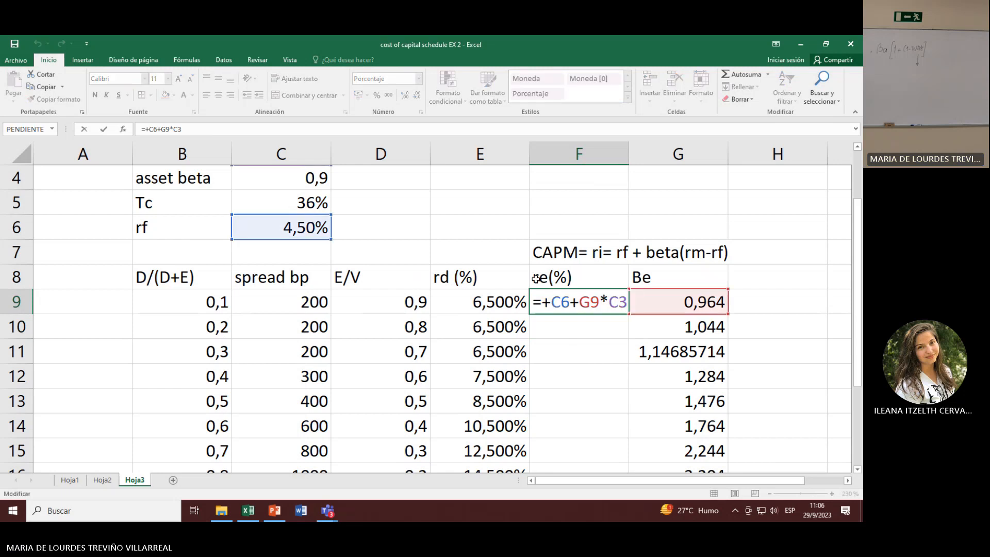
pyautogui.click(559, 301)
pyautogui.press('F4')
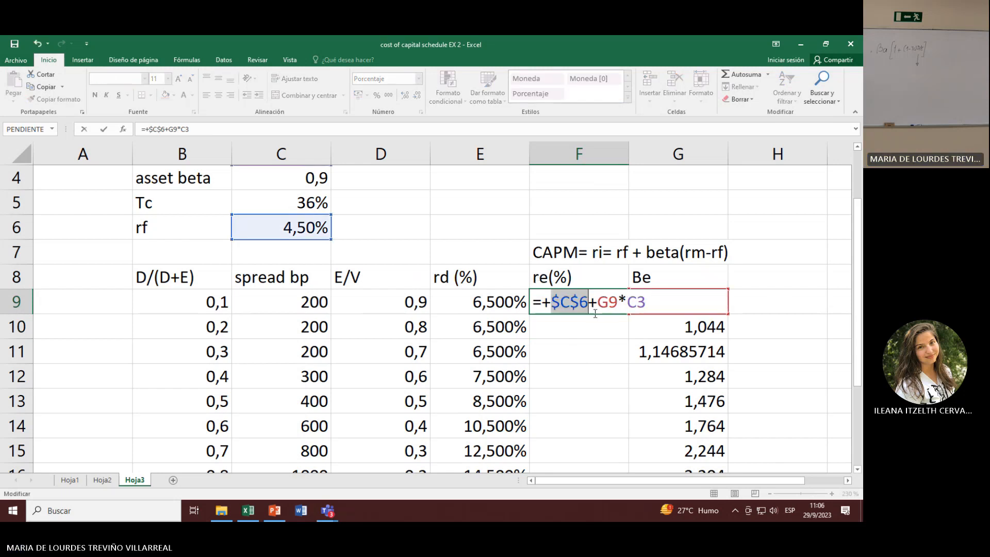
pyautogui.click(638, 303)
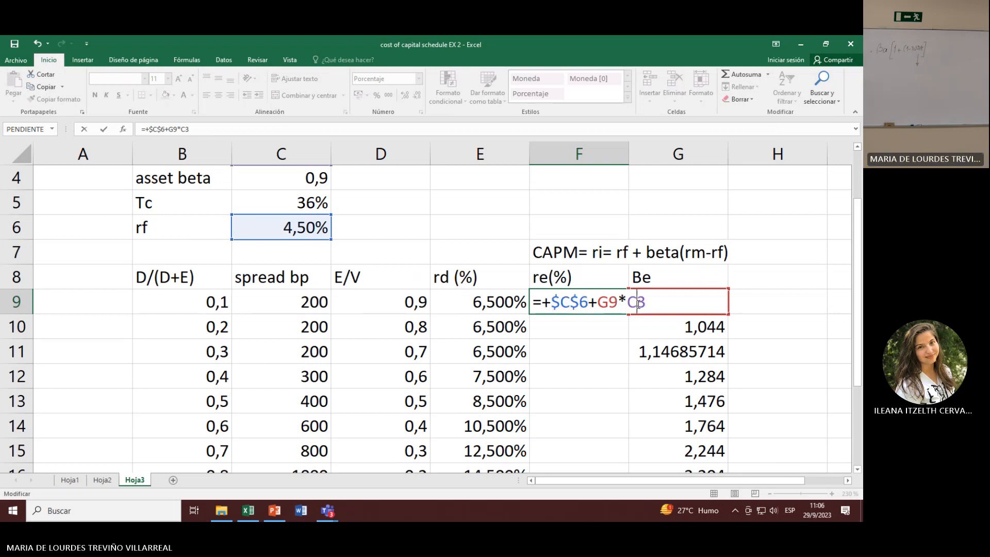
pyautogui.press('F4')
pyautogui.press('Return')
# Step: Fill the cost of equity formula from F9 down to F17
pyautogui.click(594, 309)
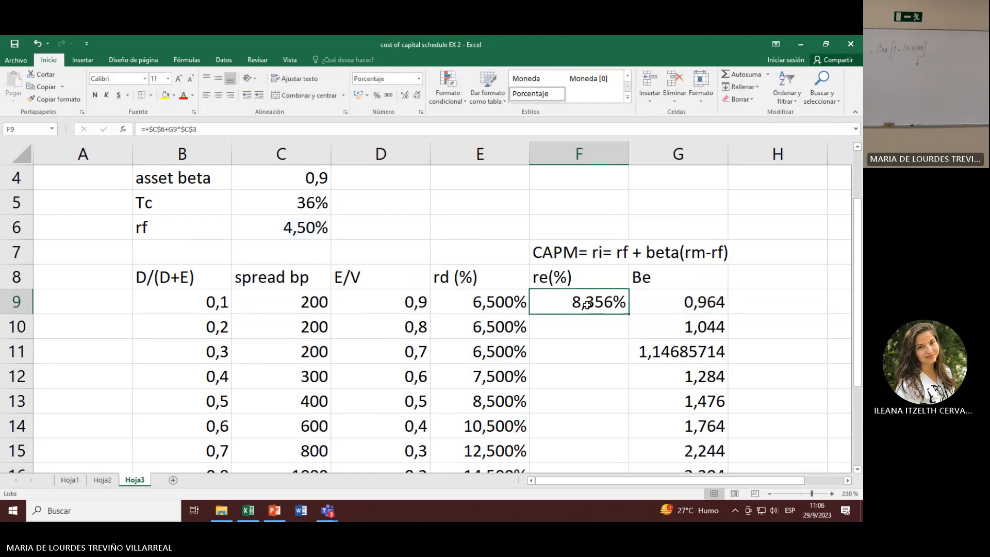
pyautogui.moveTo(630, 315); pyautogui.dragTo(617, 433)
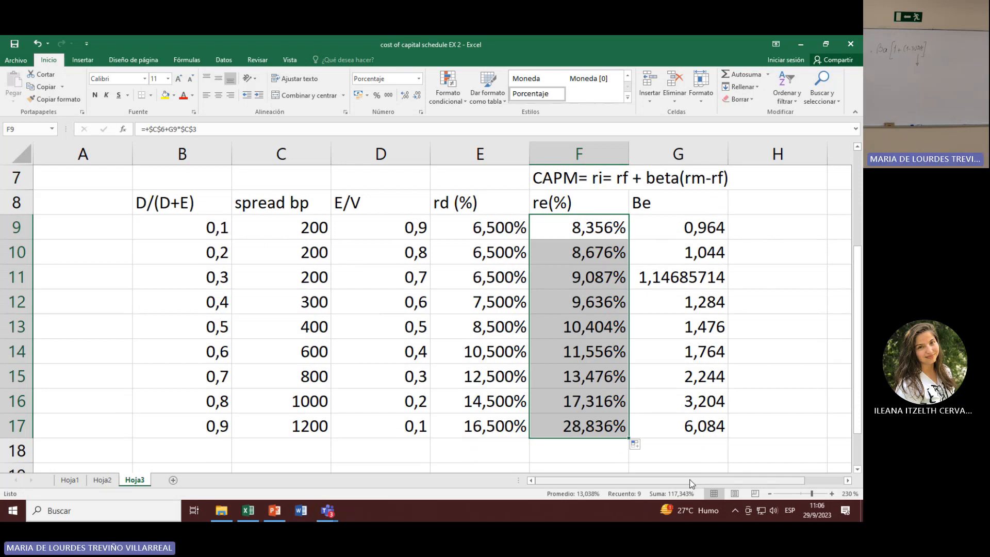
pyautogui.click(672, 429)
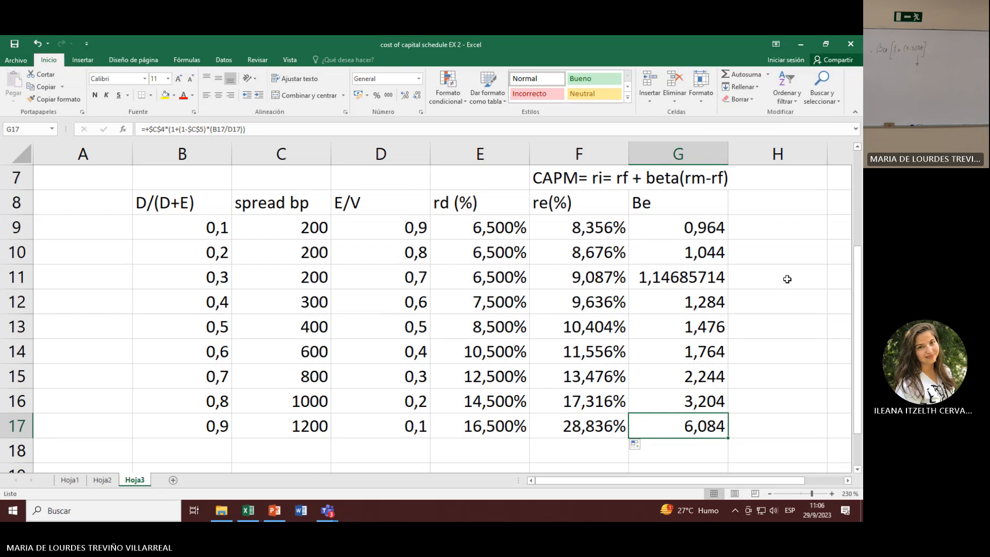
# Step: Enter the column heading WACC in H8
pyautogui.click(787, 209)
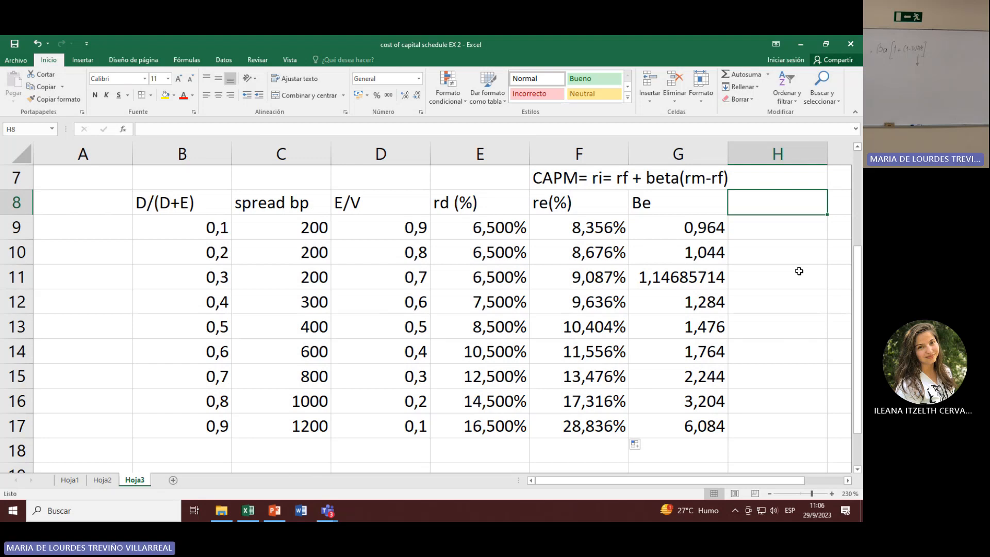
pyautogui.write('WACC')
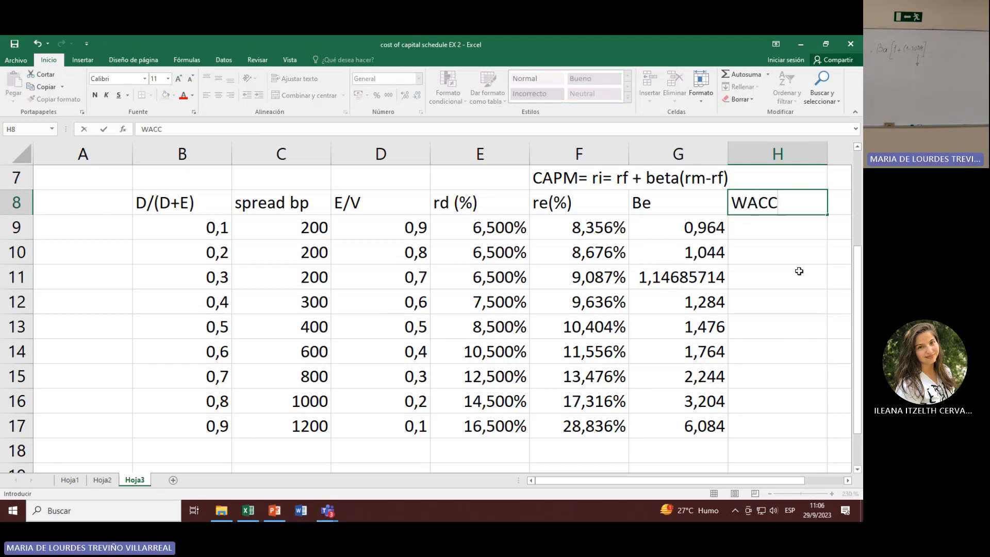
pyautogui.write('+')
pyautogui.press('BackSpace')
pyautogui.press('Return')
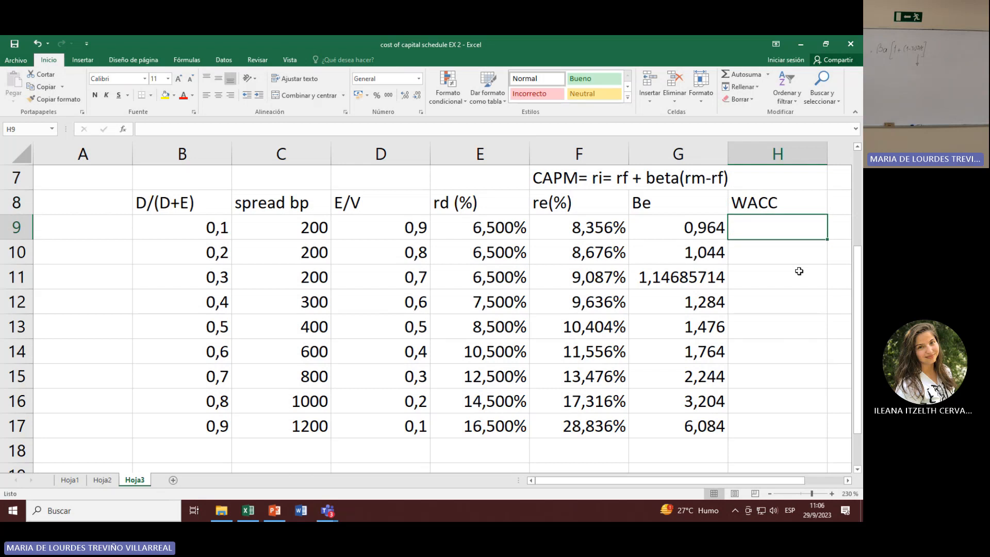
# Step: Write the WACC formula +E9*(1-C5)*B9+F9*D9 in H9
pyautogui.write('+')
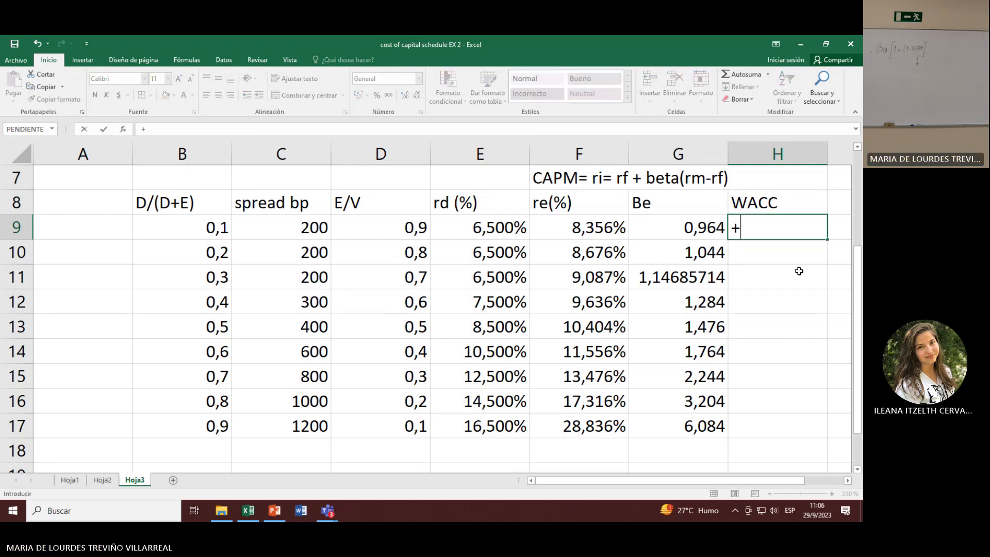
pyautogui.write('(1-')
pyautogui.press('BackSpace')
pyautogui.press('BackSpace')
pyautogui.press('BackSpace')
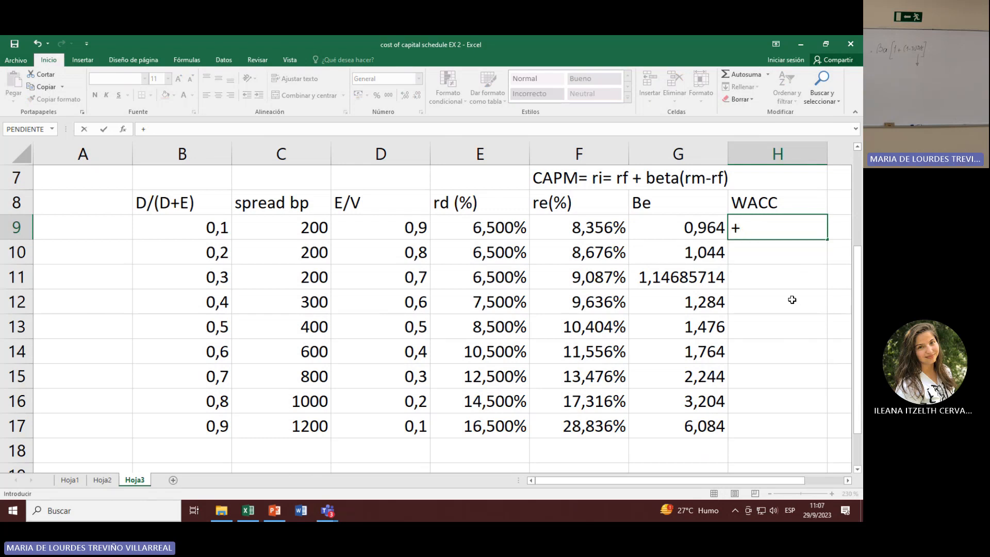
pyautogui.click(464, 225)
pyautogui.write('*')
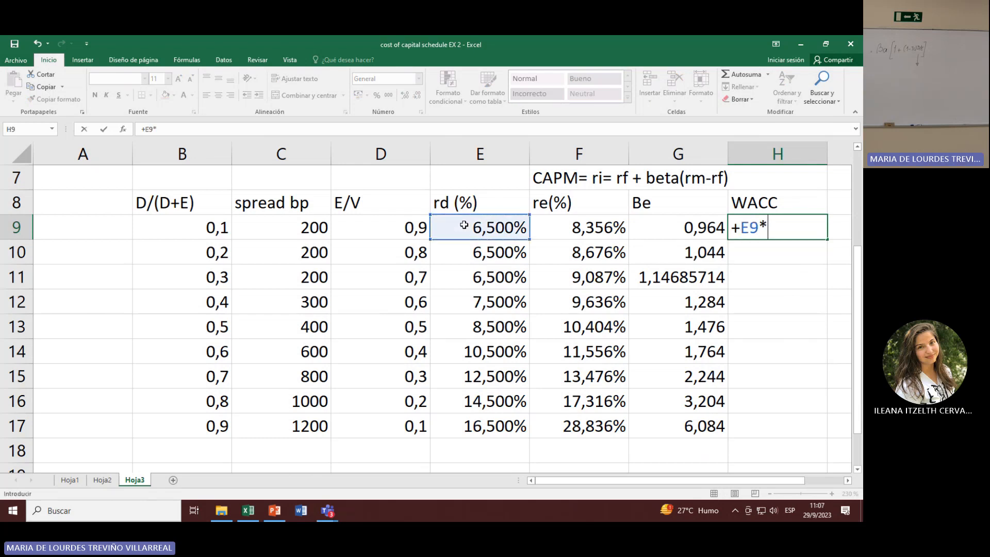
pyautogui.write('(1-')
pyautogui.scroll(2, 488, 221)
pyautogui.click(302, 276)
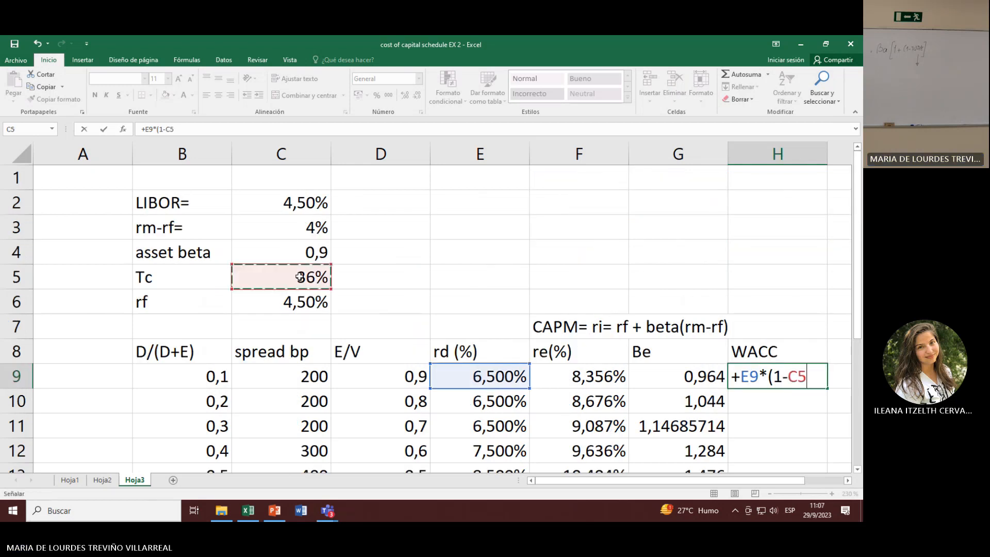
pyautogui.write(')*')
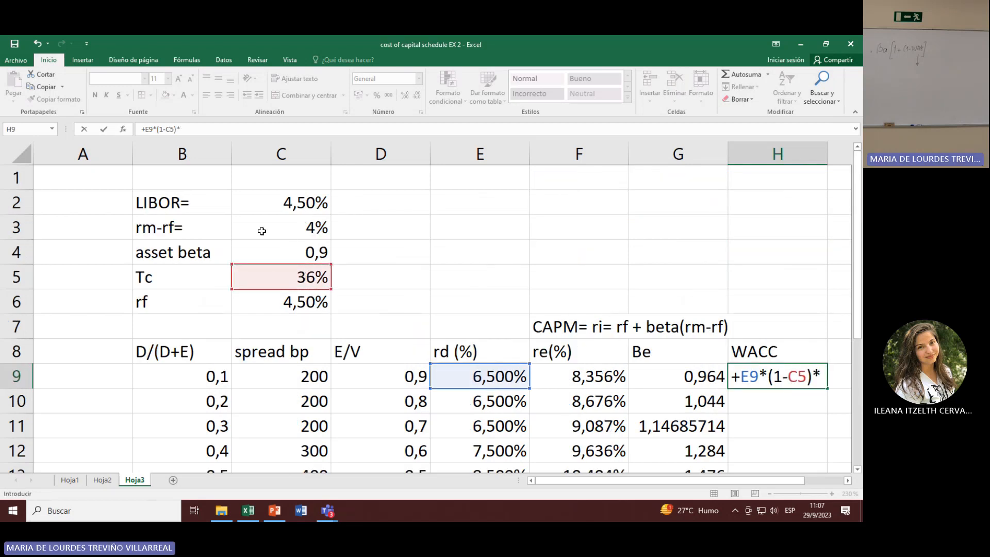
pyautogui.click(198, 382)
pyautogui.write('+')
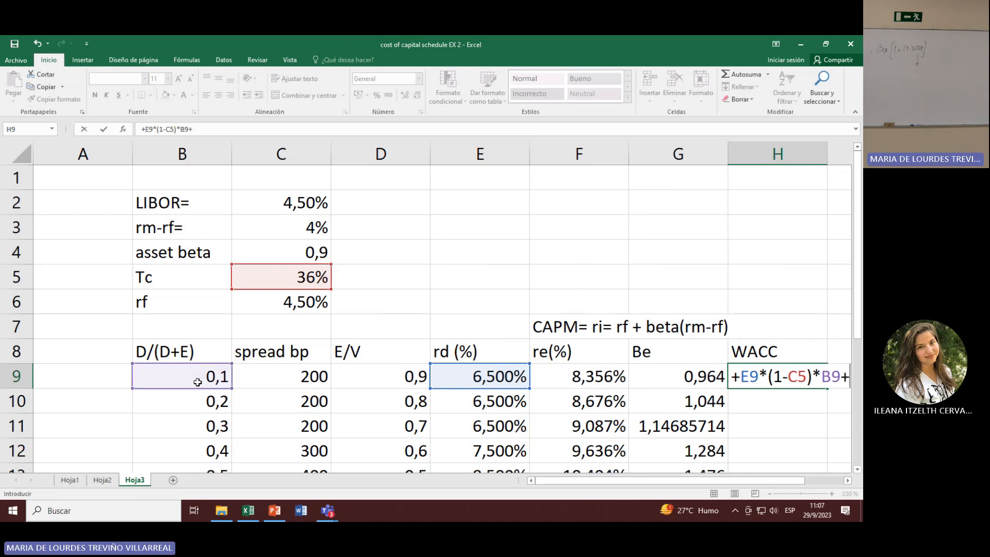
pyautogui.click(583, 380)
pyautogui.write('*')
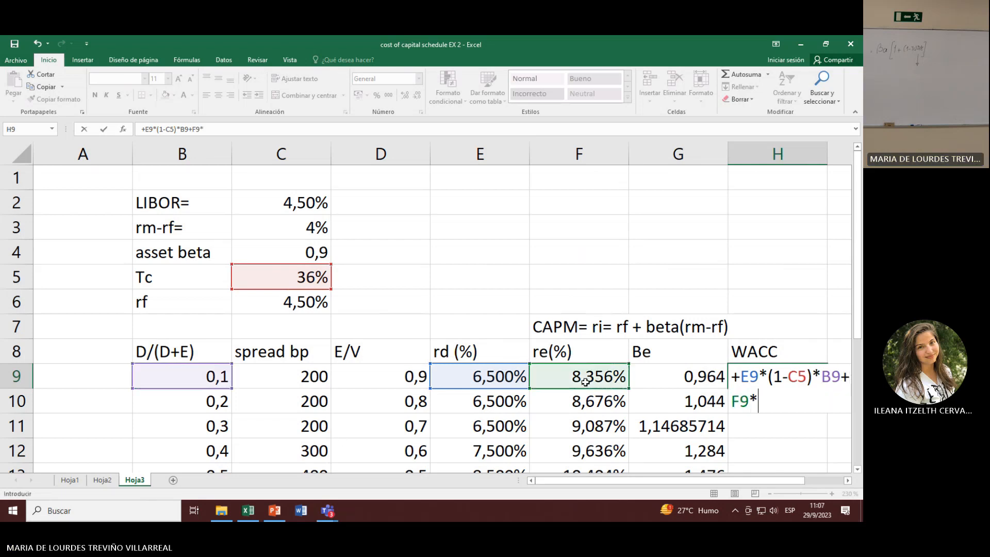
pyautogui.click(424, 375)
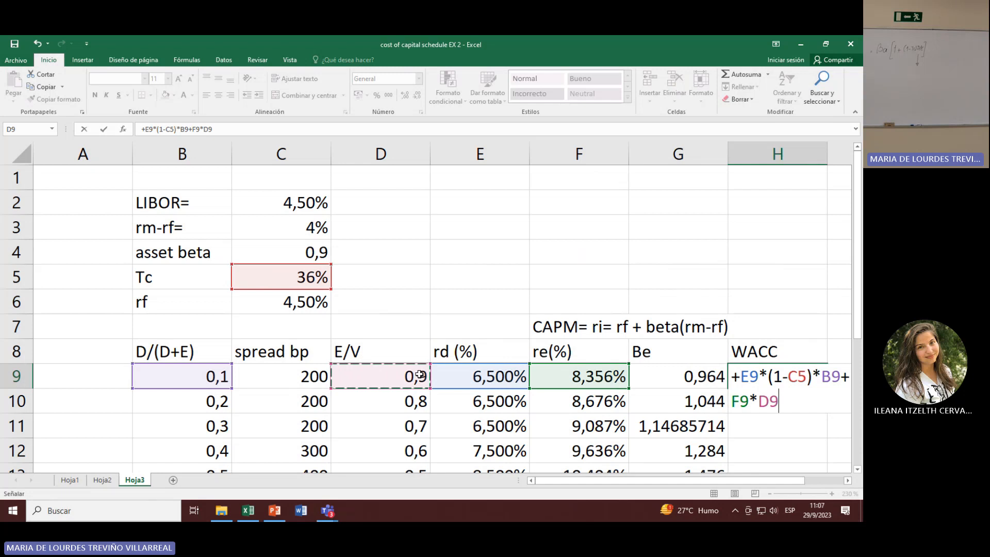
# Step: Make the tax rate reference in the H9 formula absolute, as $C$5, and complete the entry
pyautogui.click(174, 130)
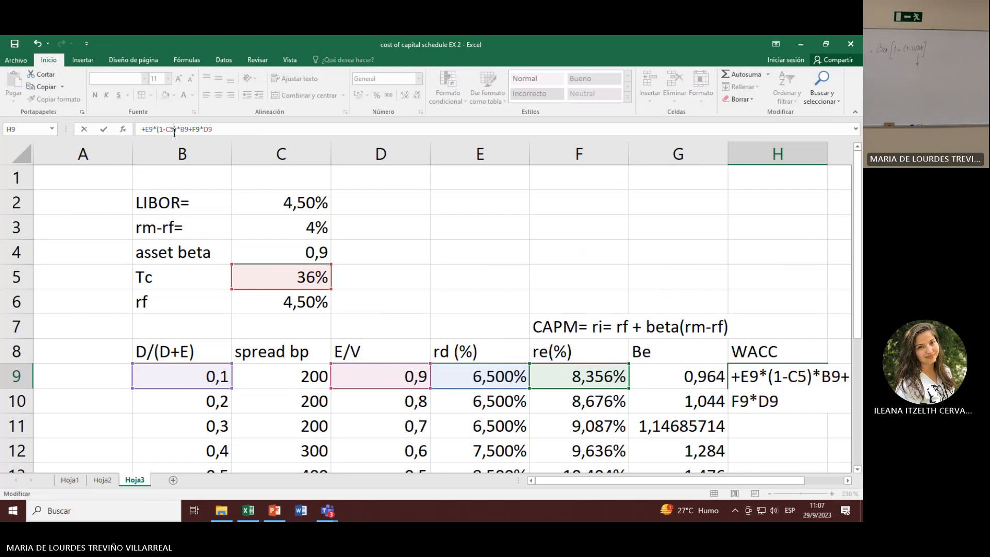
pyautogui.press('F4')
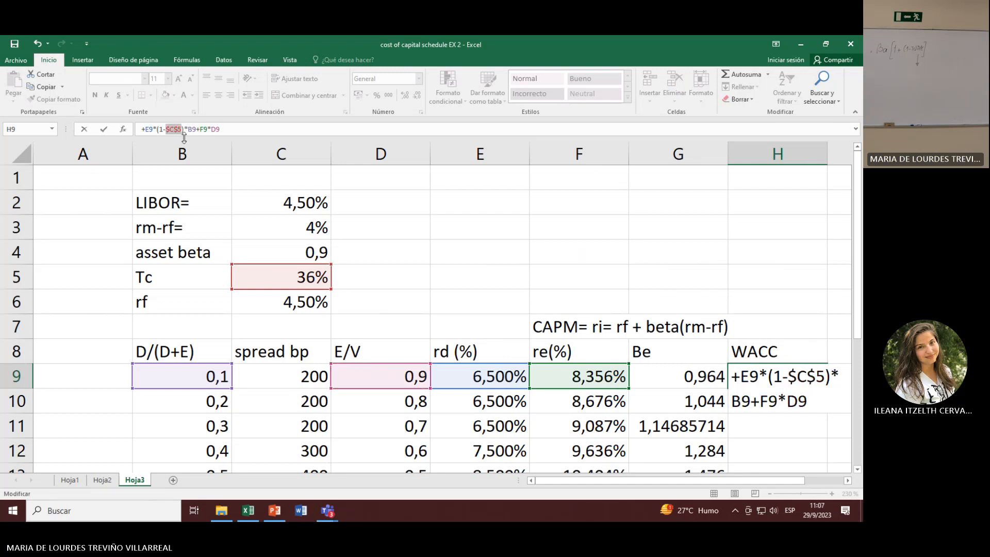
pyautogui.press('Return')
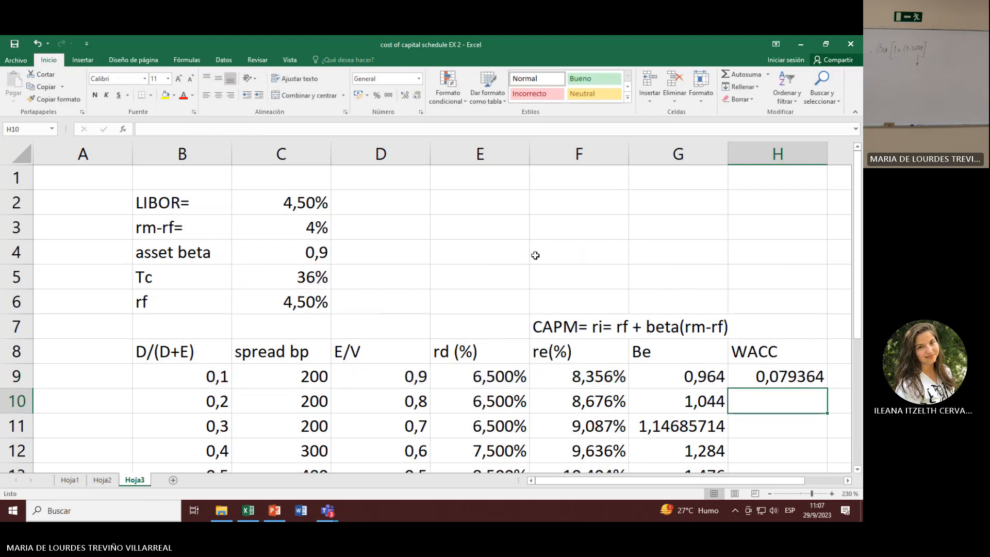
# Step: Format the WACC in H9 as a percentage with three decimal places
pyautogui.click(792, 375)
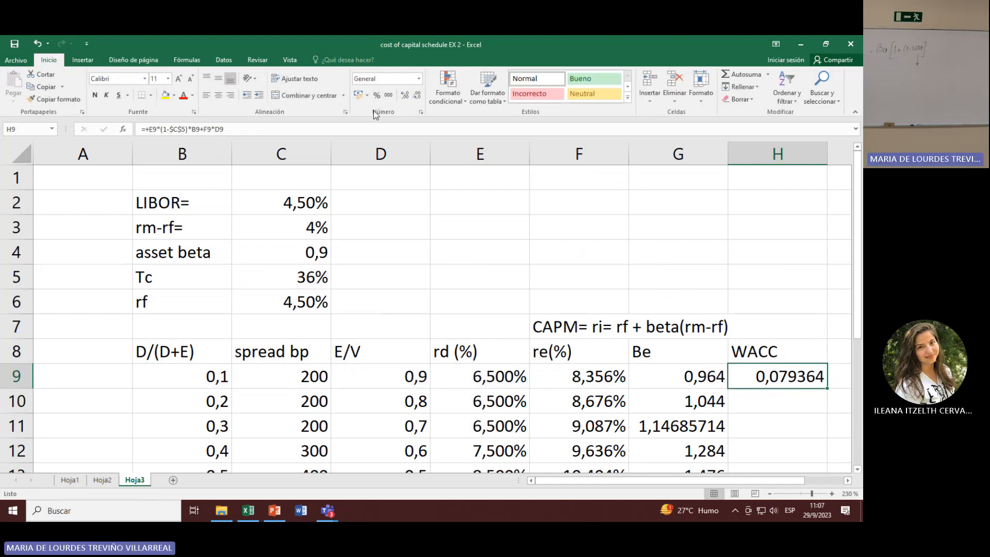
pyautogui.click(381, 96)
pyautogui.click(403, 97)
pyautogui.click(403, 97)
pyautogui.click(403, 97)
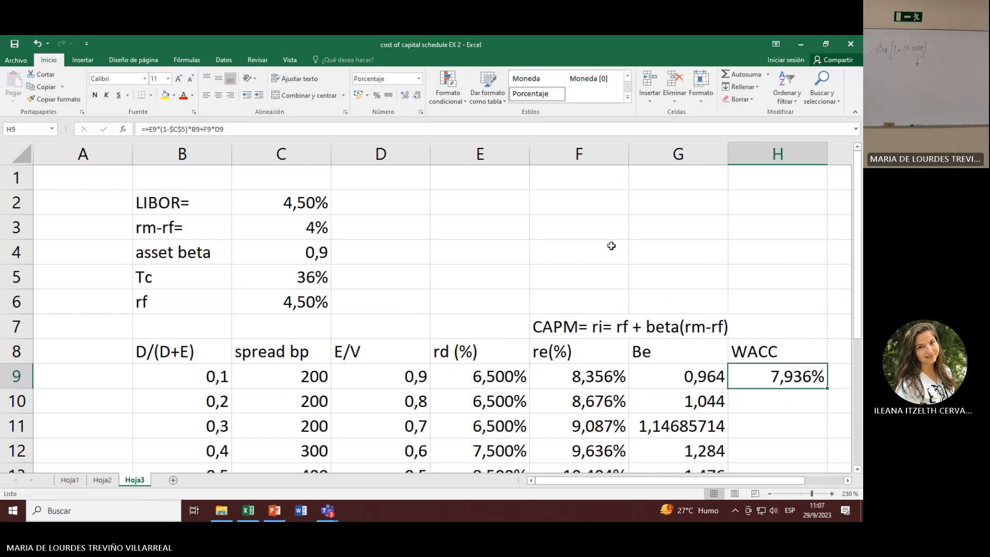
# Step: Fill the WACC formula from H9 down to H17
pyautogui.moveTo(695, 482); pyautogui.dragTo(722, 479)
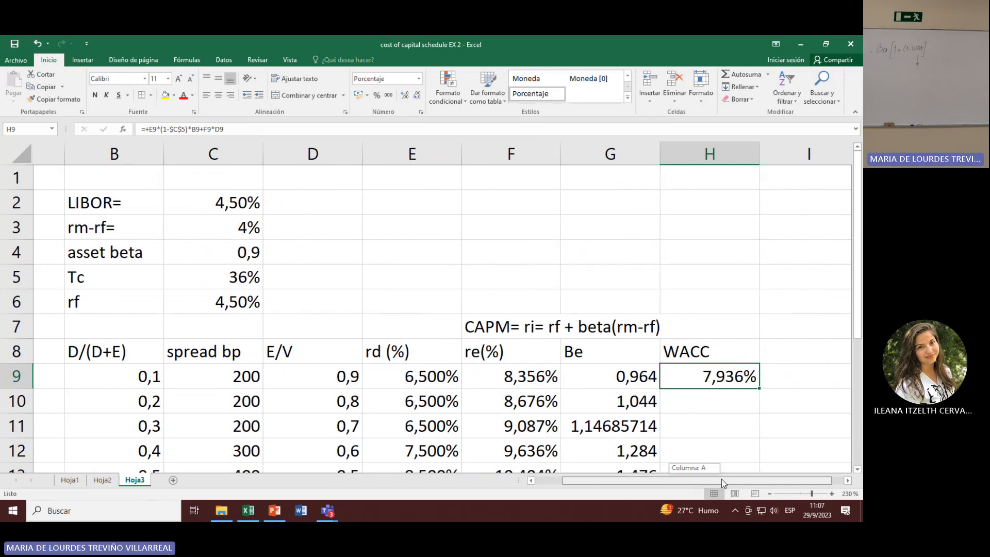
pyautogui.scroll(-2, 681, 409)
pyautogui.scroll(-1, 681, 409)
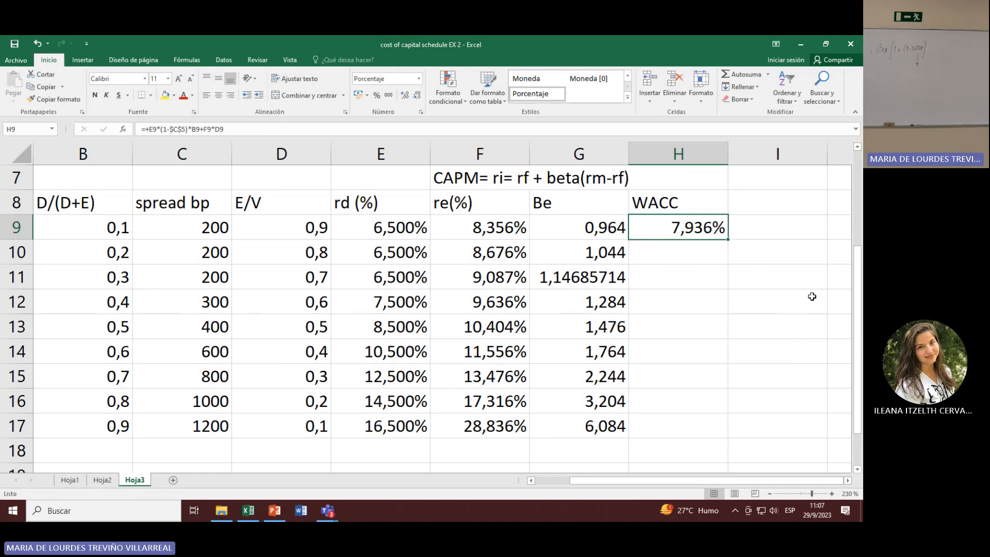
pyautogui.moveTo(728, 241); pyautogui.dragTo(729, 265)
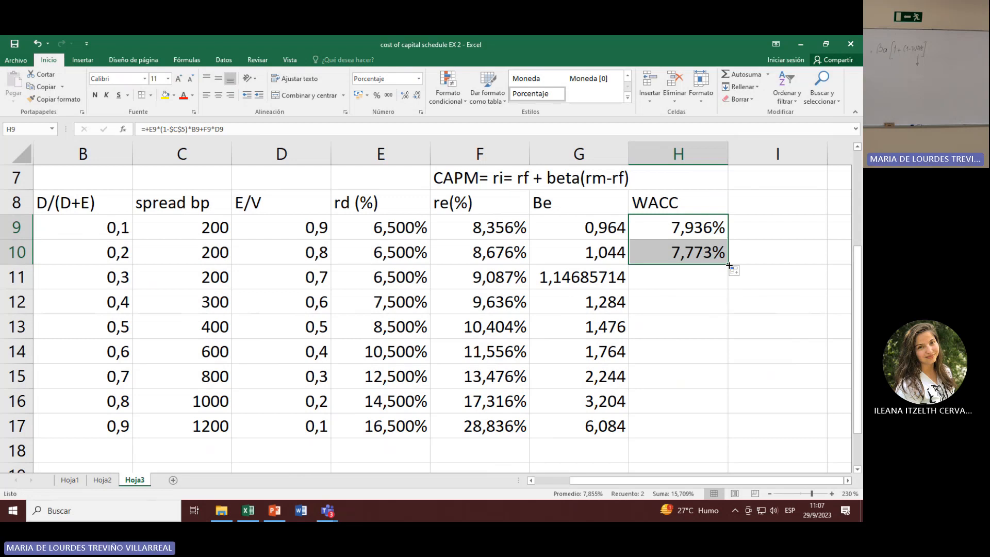
pyautogui.click(100, 251)
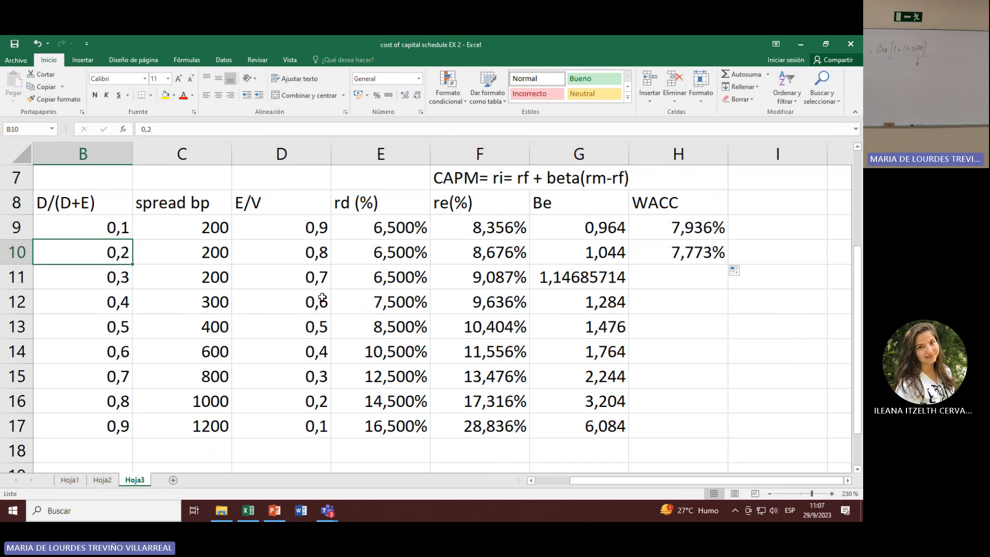
pyautogui.click(670, 259)
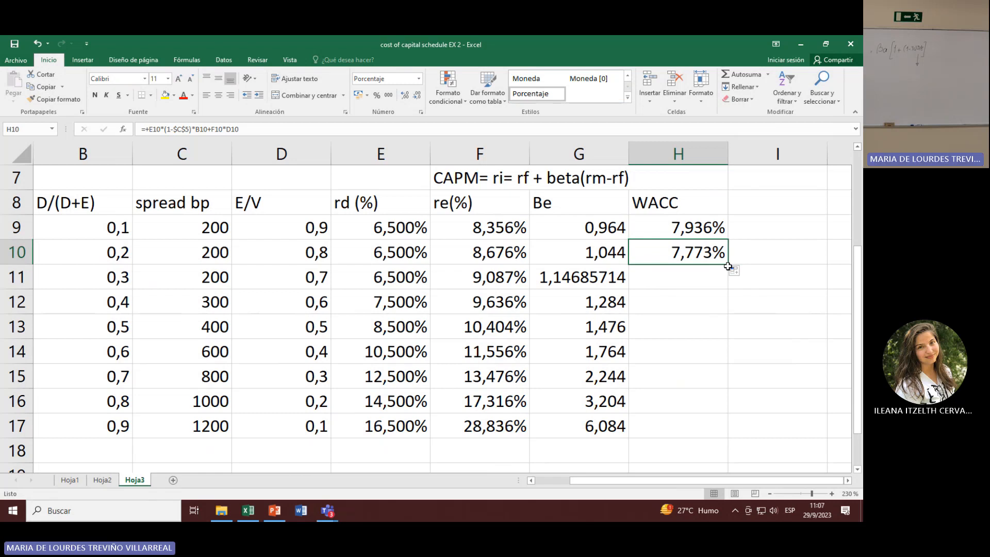
pyautogui.moveTo(728, 264); pyautogui.dragTo(729, 284)
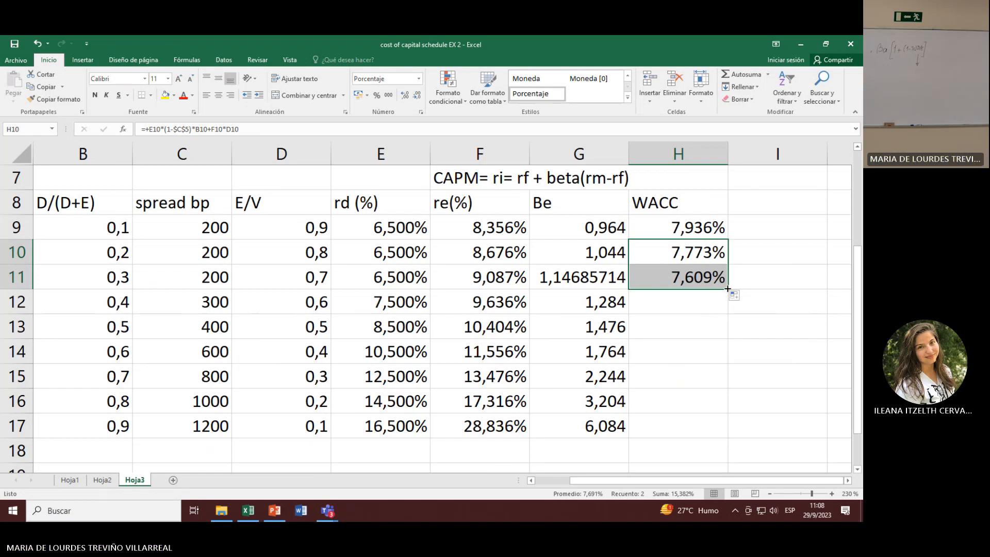
pyautogui.moveTo(727, 289); pyautogui.dragTo(728, 313)
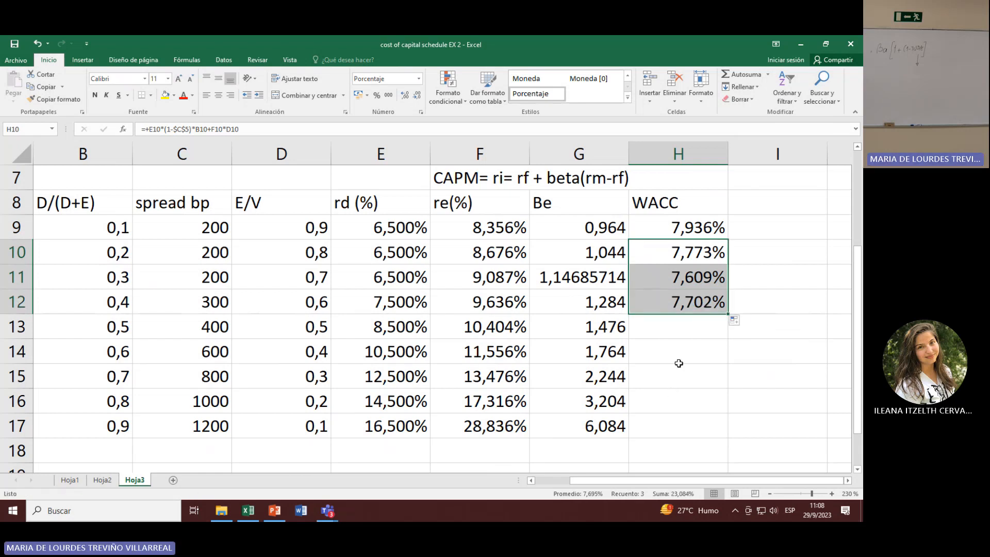
pyautogui.click(689, 312)
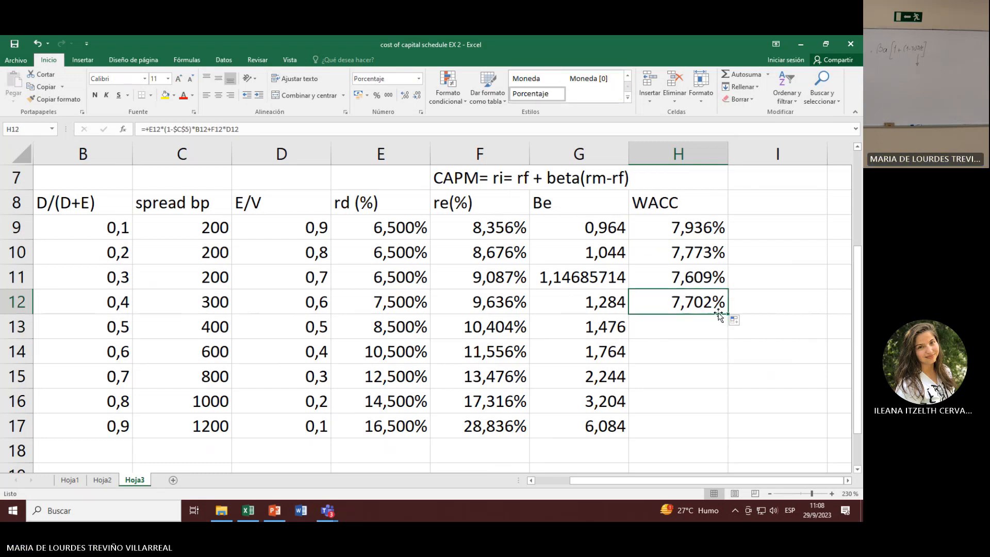
pyautogui.moveTo(728, 314); pyautogui.dragTo(730, 389)
pyautogui.click(735, 395)
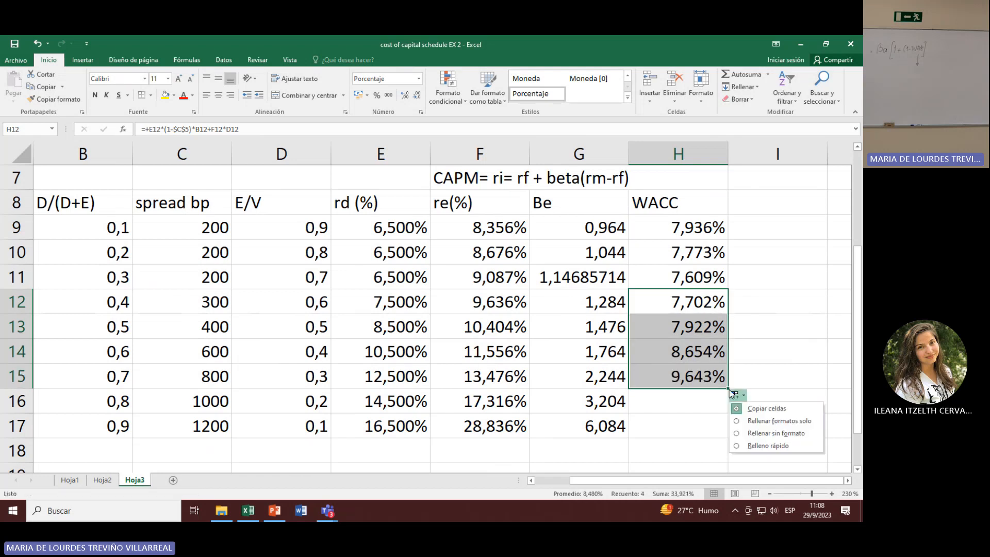
pyautogui.click(733, 395)
pyautogui.moveTo(728, 390); pyautogui.dragTo(730, 435)
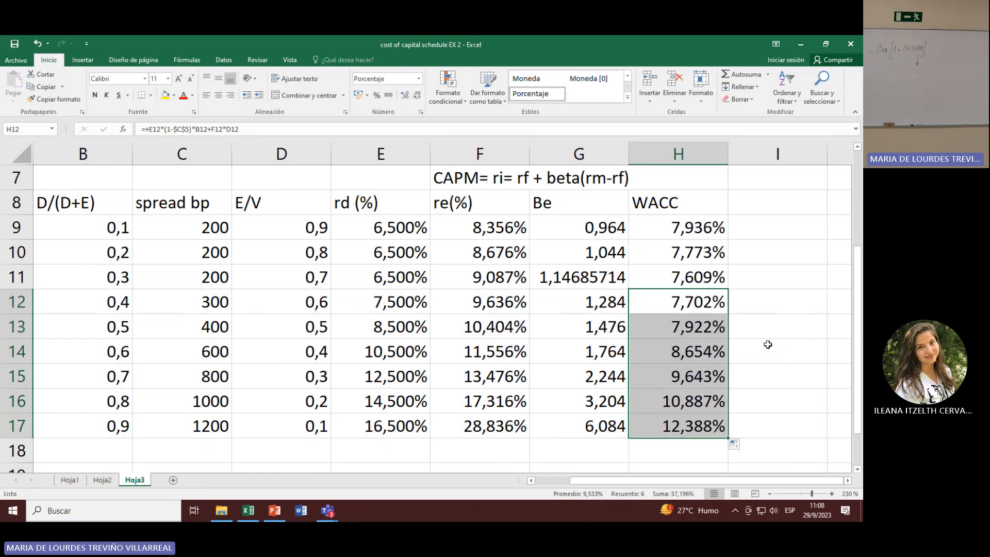
pyautogui.click(774, 346)
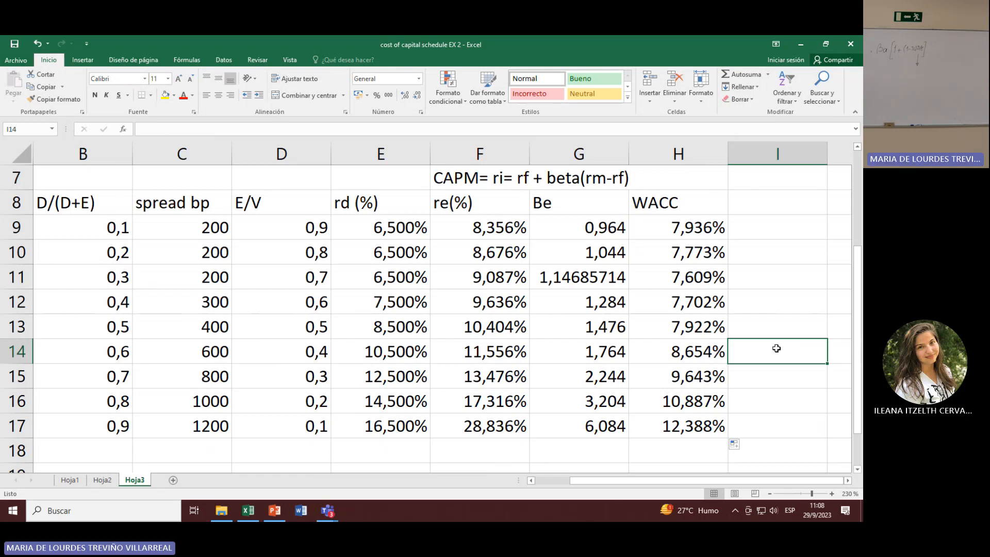
# Step: Examine the cell references used in the WACC formula in H9
pyautogui.click(700, 236)
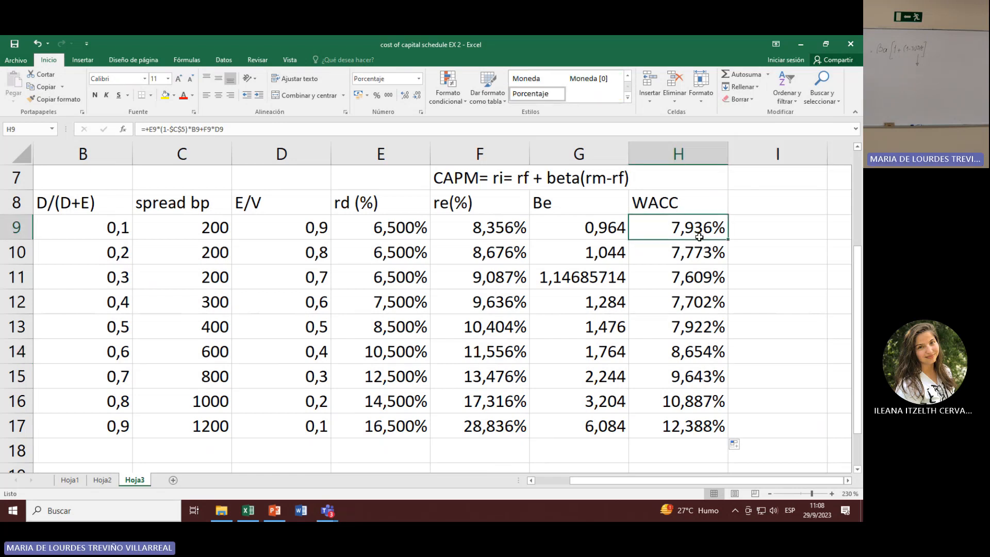
pyautogui.press('F2')
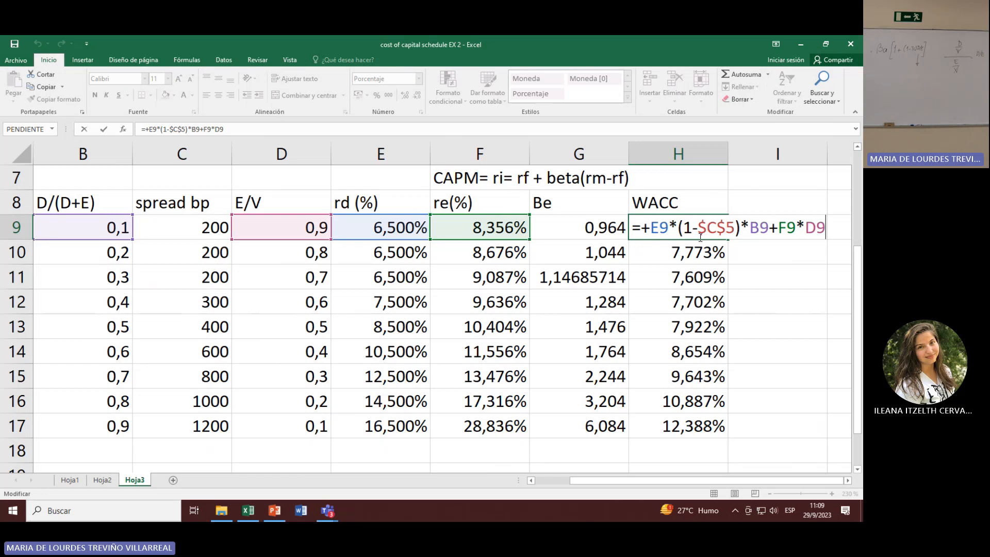
pyautogui.press('Return')
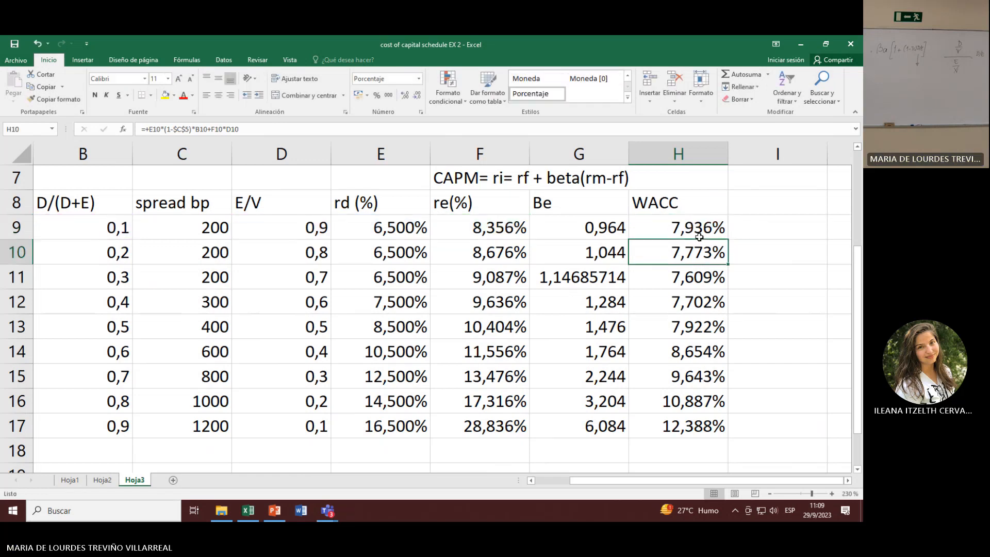
# Step: Enter the heading D/E in B20, below the schedule
pyautogui.scroll(-1, 444, 331)
pyautogui.click(77, 428)
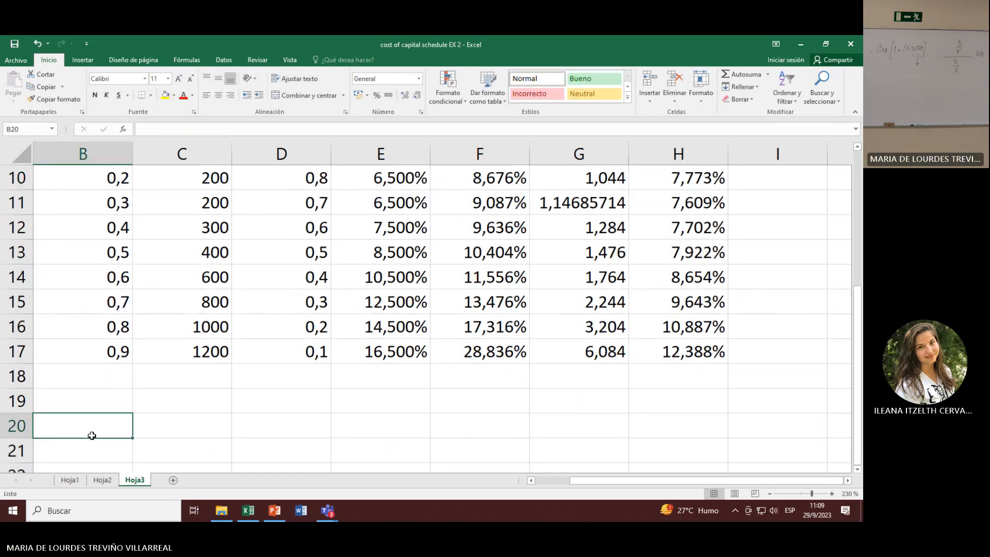
pyautogui.write('+')
pyautogui.scroll(3, 98, 388)
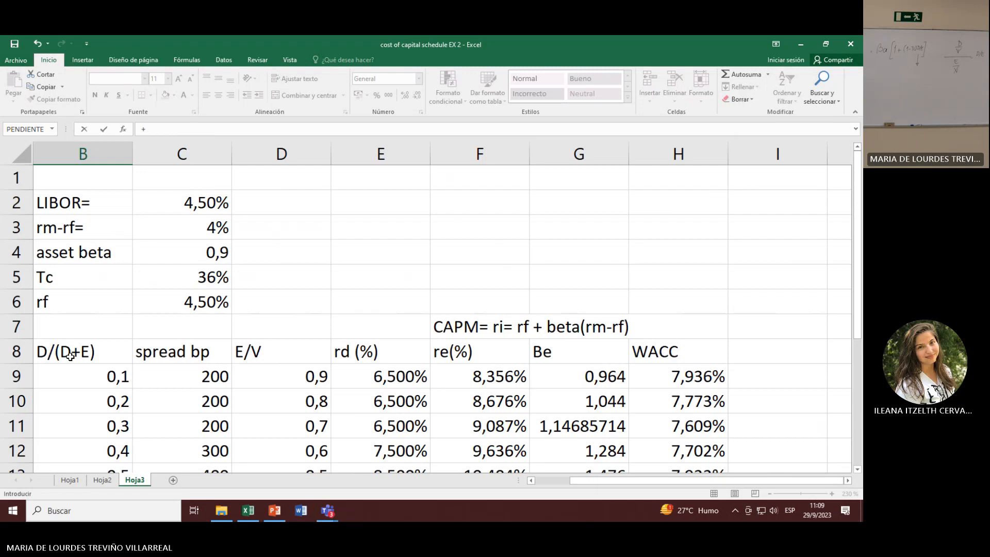
pyautogui.press('BackSpace')
pyautogui.write('D/E')
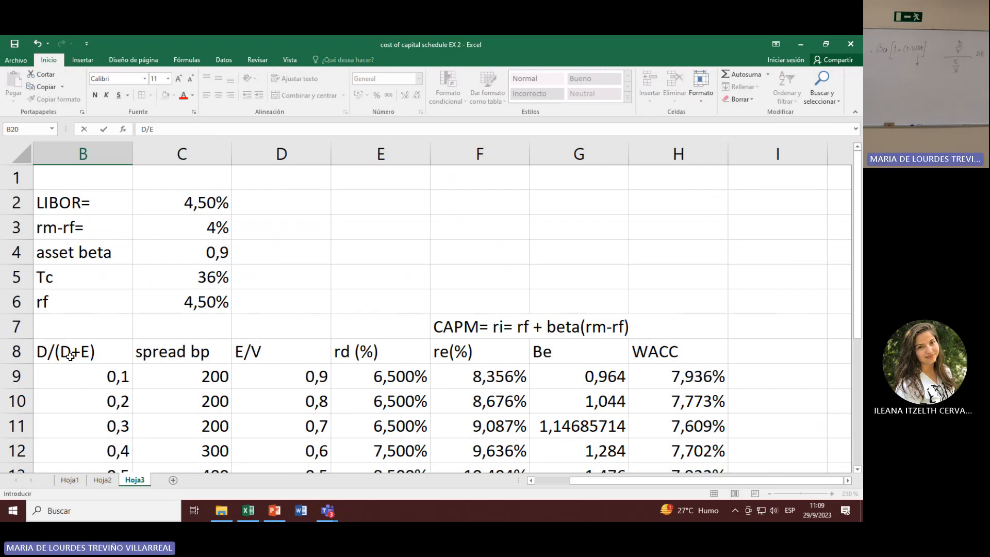
pyautogui.press('Return')
pyautogui.press('Up')
pyautogui.press('Down')
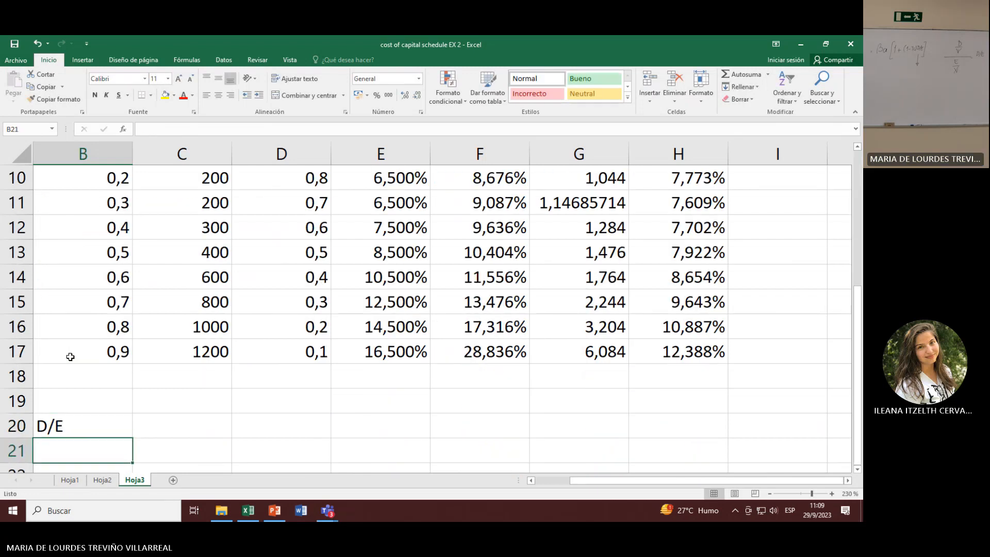
# Step: Calculate the first debt-to-equity ratio in B21 as B9 divided by D9
pyautogui.write('+')
pyautogui.scroll(2, 70, 357)
pyautogui.click(78, 303)
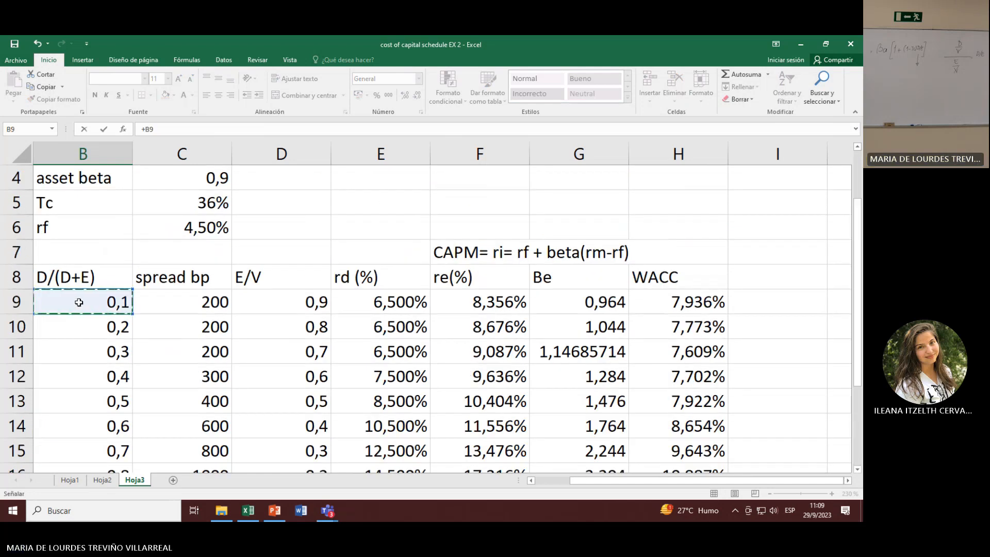
pyautogui.write('/')
pyautogui.click(278, 304)
pyautogui.press('Return')
pyautogui.scroll(-1, 205, 413)
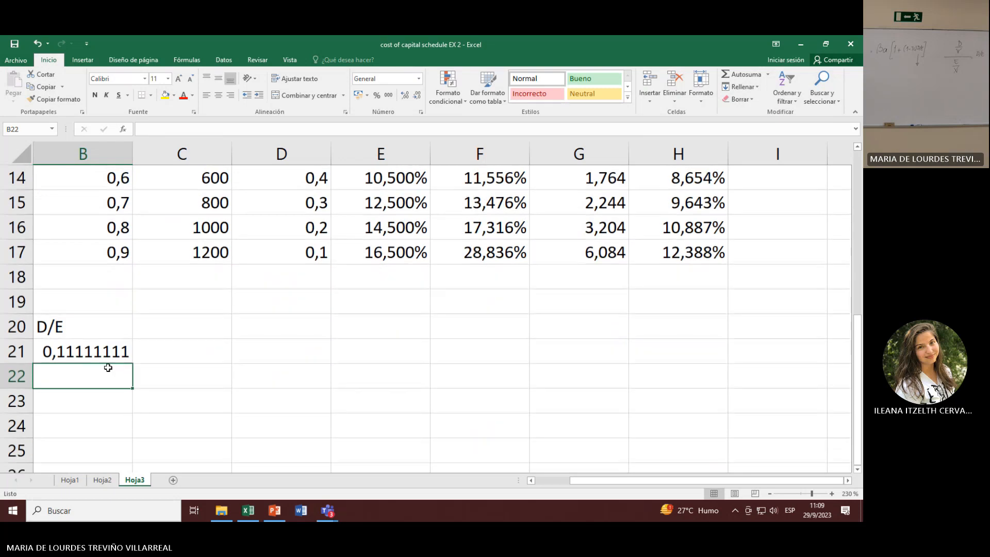
# Step: Fill the D/E formula from B21 down to B29
pyautogui.click(126, 358)
pyautogui.moveTo(133, 366); pyautogui.dragTo(134, 400)
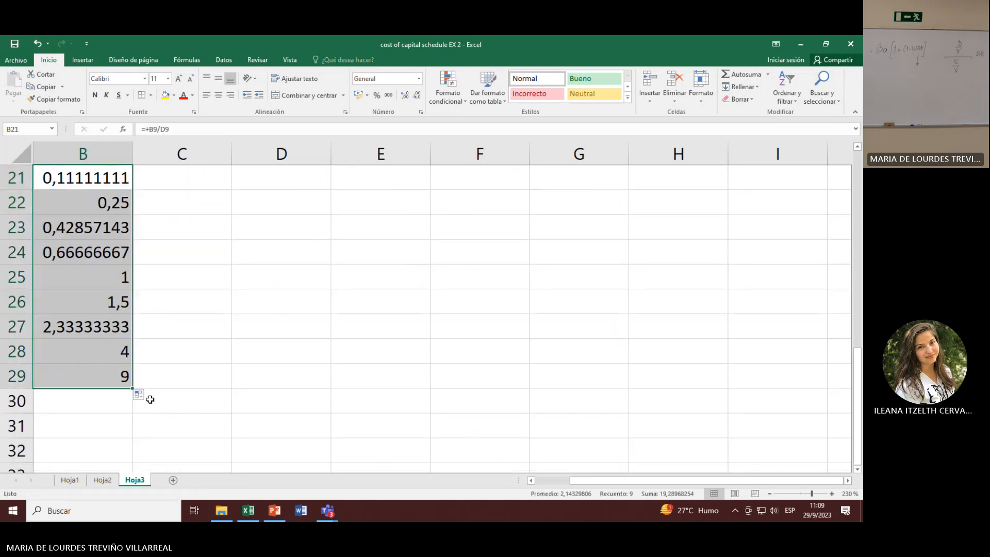
pyautogui.scroll(4, 173, 404)
pyautogui.scroll(-4, 173, 402)
pyautogui.scroll(1, 166, 347)
# Step: Enter the headings rd, re and WACC in C20, D20 and E20 beside D/E
pyautogui.click(184, 233)
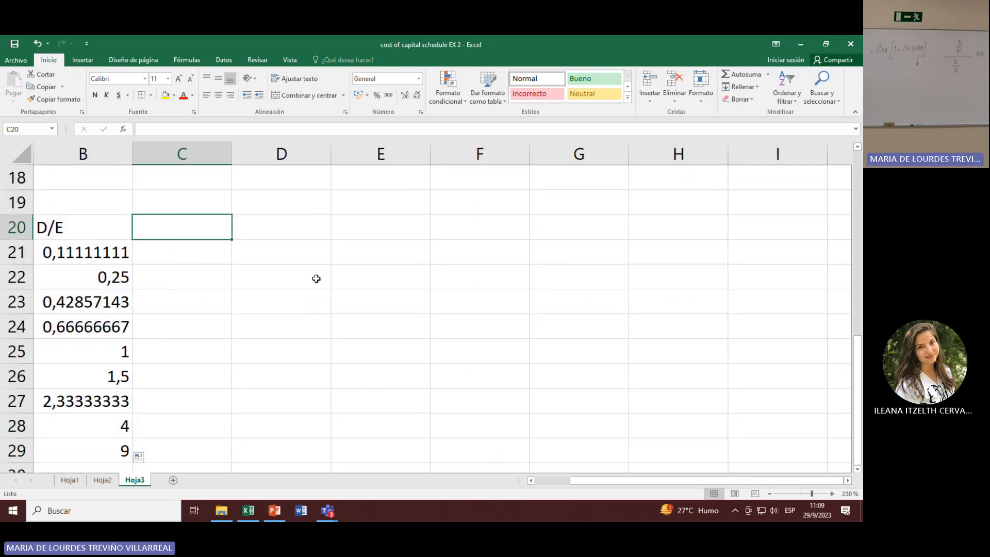
pyautogui.write('rf')
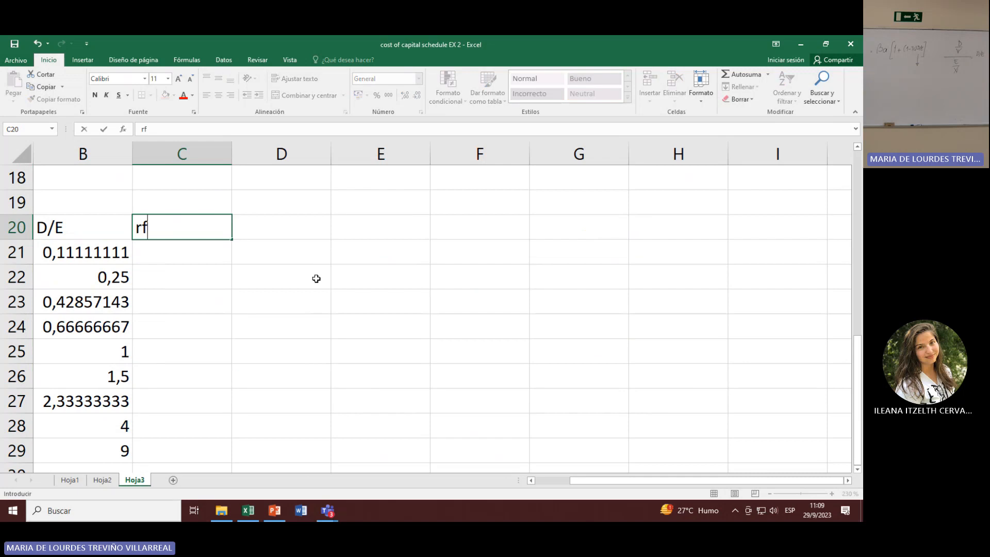
pyautogui.press('BackSpace')
pyautogui.write('d')
pyautogui.press('Tab')
pyautogui.write('re')
pyautogui.press('Tab')
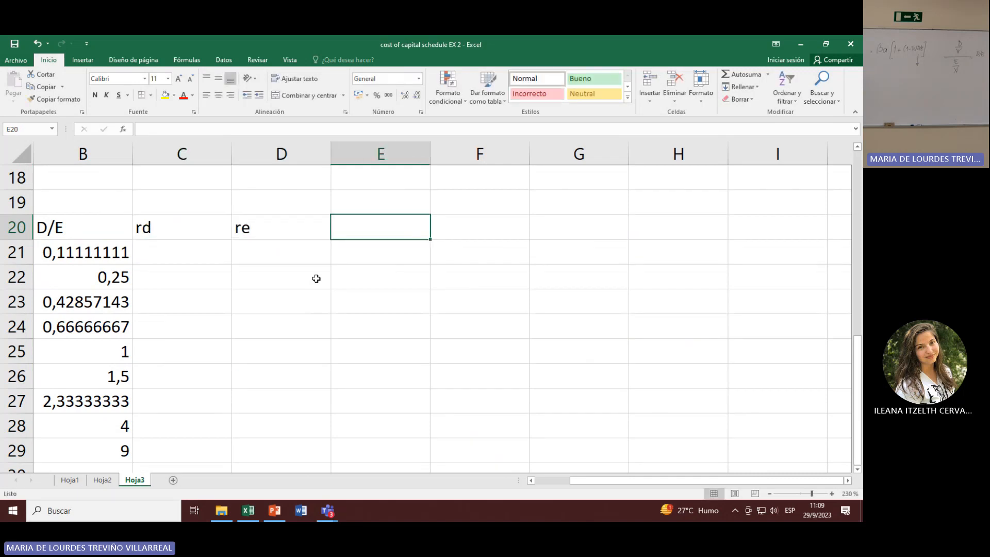
pyautogui.write('WACC')
pyautogui.press('Return')
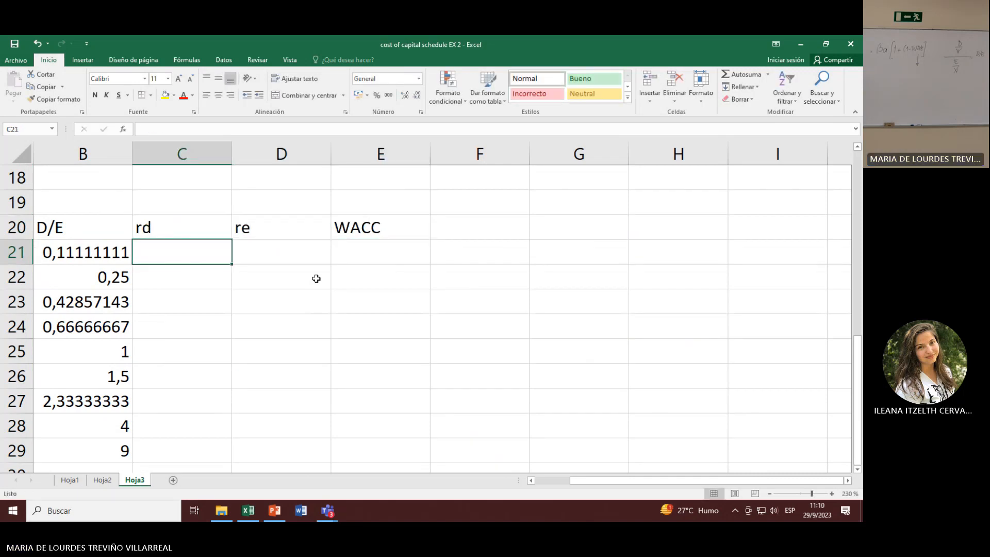
# Step: Link C21 under rd to the first cost of debt in E9
pyautogui.write('+')
pyautogui.scroll(4, 310, 171)
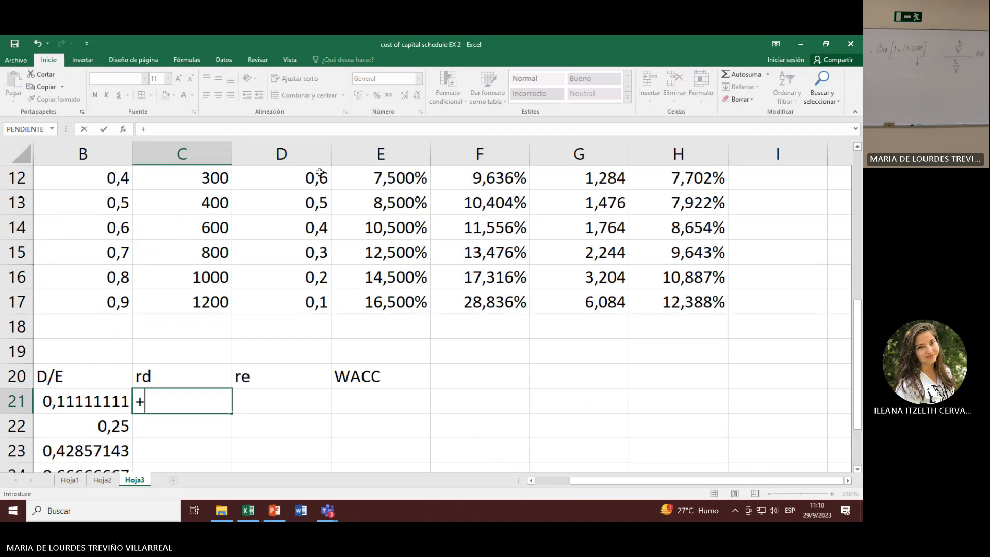
pyautogui.click(389, 251)
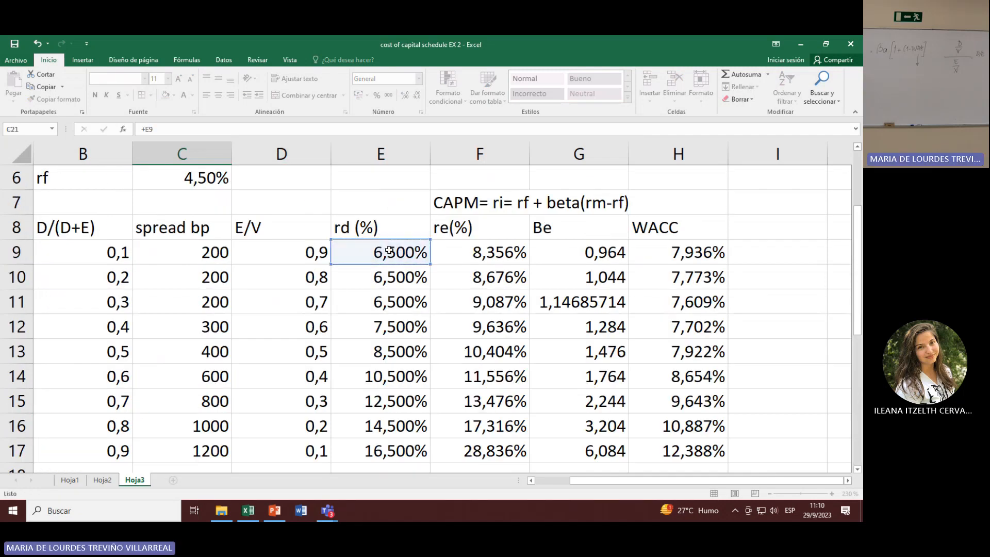
pyautogui.press('Return')
pyautogui.write('+')
pyautogui.scroll(3, 589, 263)
pyautogui.press('Escape')
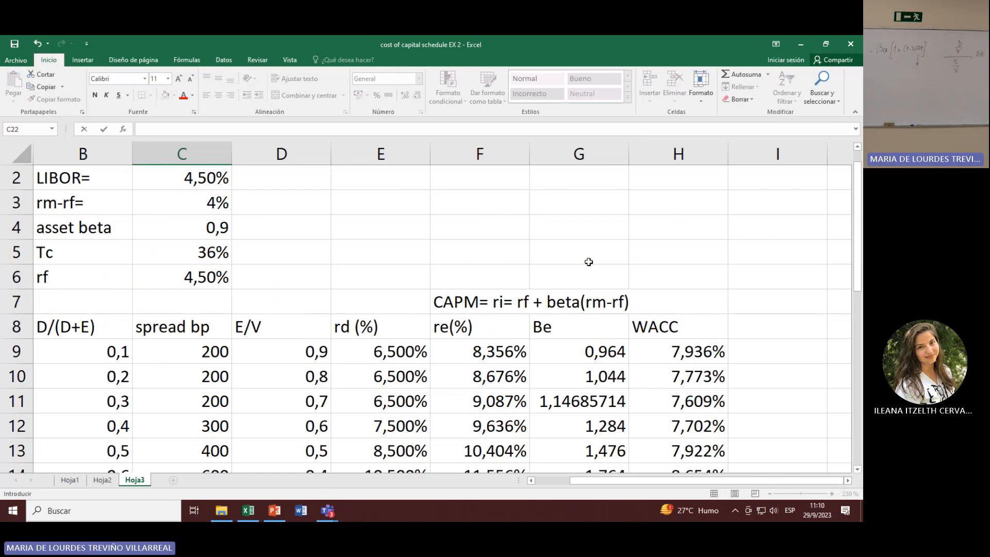
# Step: Link D21 under re to the first cost of equity in F9
pyautogui.scroll(-3, 589, 262)
pyautogui.click(284, 395)
pyautogui.write('+')
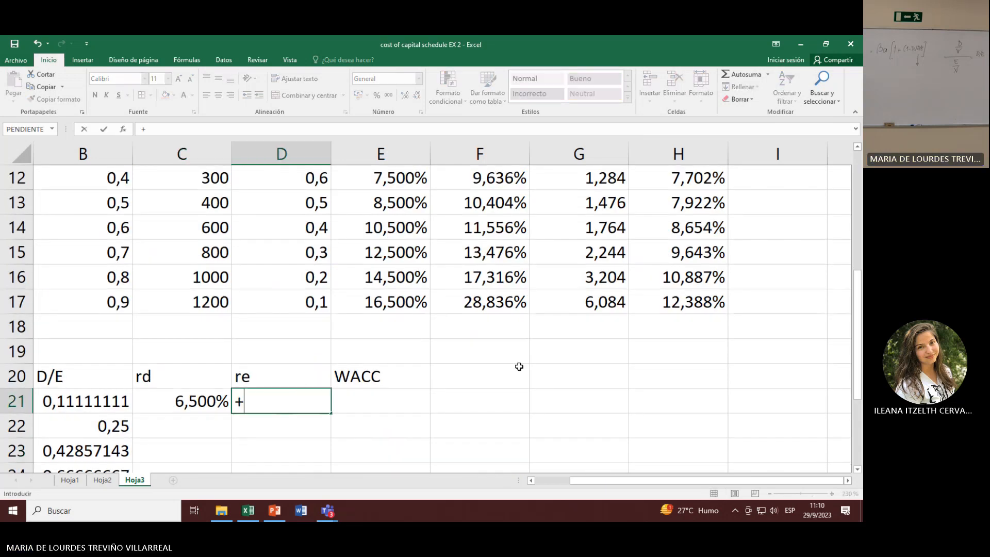
pyautogui.scroll(4, 520, 361)
pyautogui.click(493, 378)
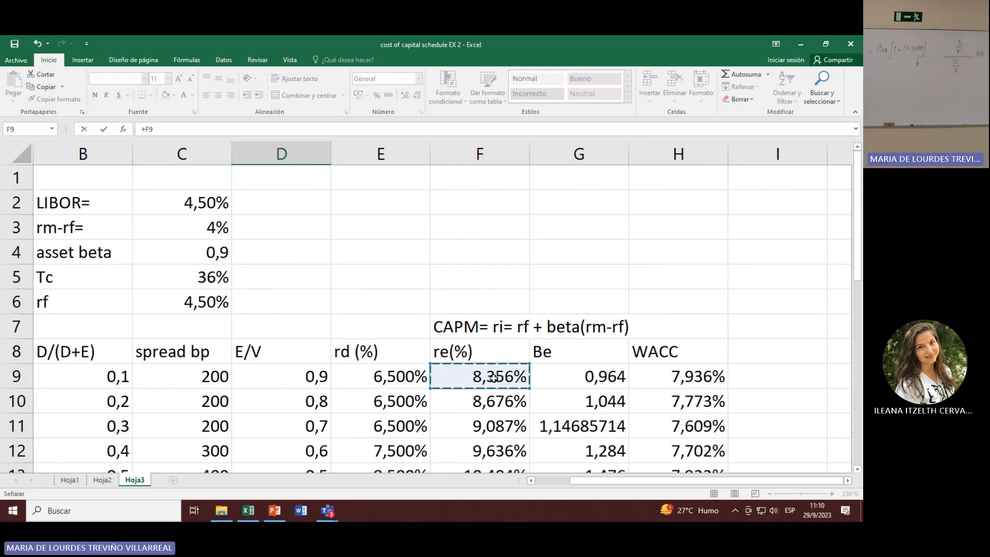
pyautogui.press('Return')
# Step: Link E21 under WACC to the first WACC value in H9
pyautogui.scroll(-3, 493, 376)
pyautogui.click(376, 421)
pyautogui.write('+')
pyautogui.scroll(3, 681, 328)
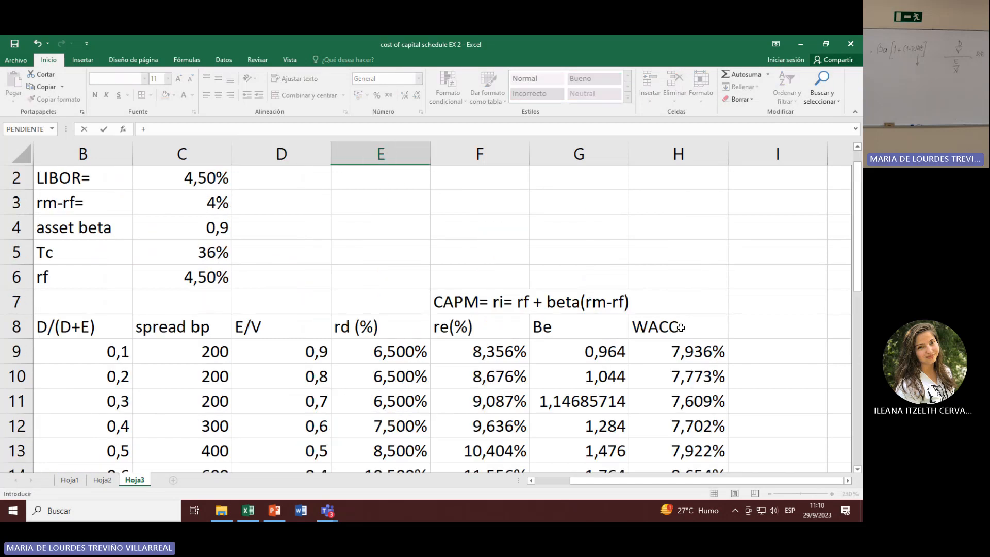
pyautogui.click(692, 355)
pyautogui.press('Return')
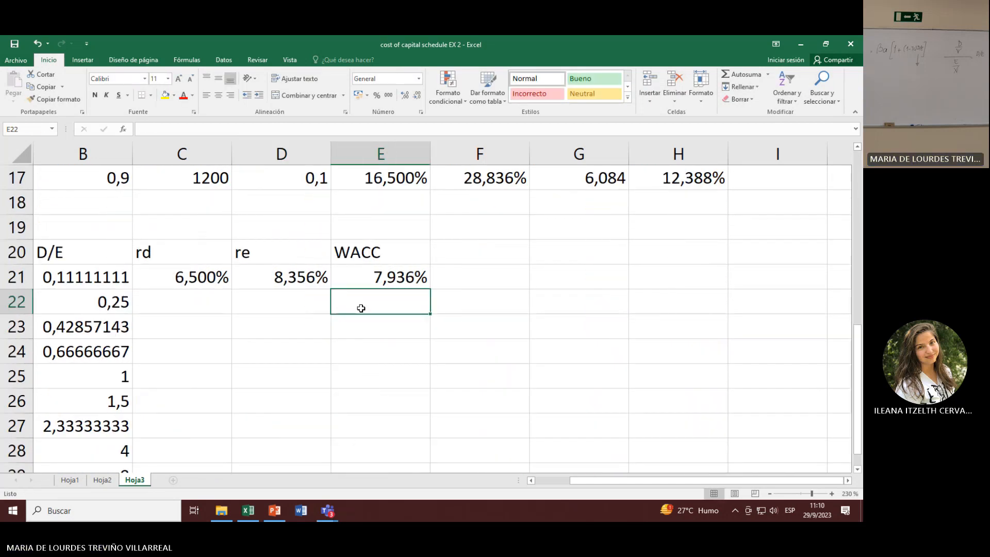
# Step: Fill the linked rd, re and WACC formulas from C21:E21 down to row 29
pyautogui.moveTo(204, 278)
pyautogui.mouseDown()
pyautogui.moveTo(432, 290)
pyautogui.moveTo(440, 475)
pyautogui.moveTo(432, 435)
pyautogui.mouseUp()
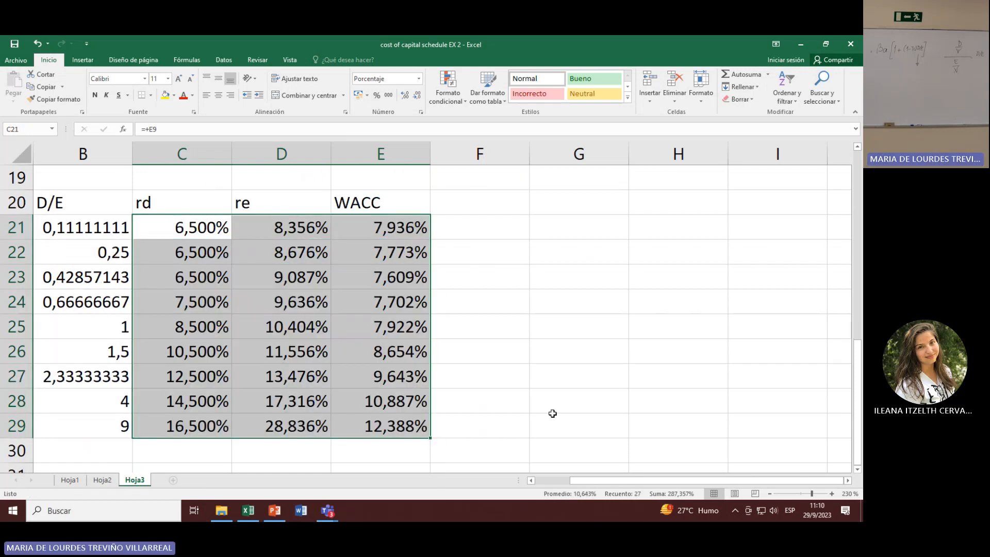
pyautogui.scroll(2, 552, 413)
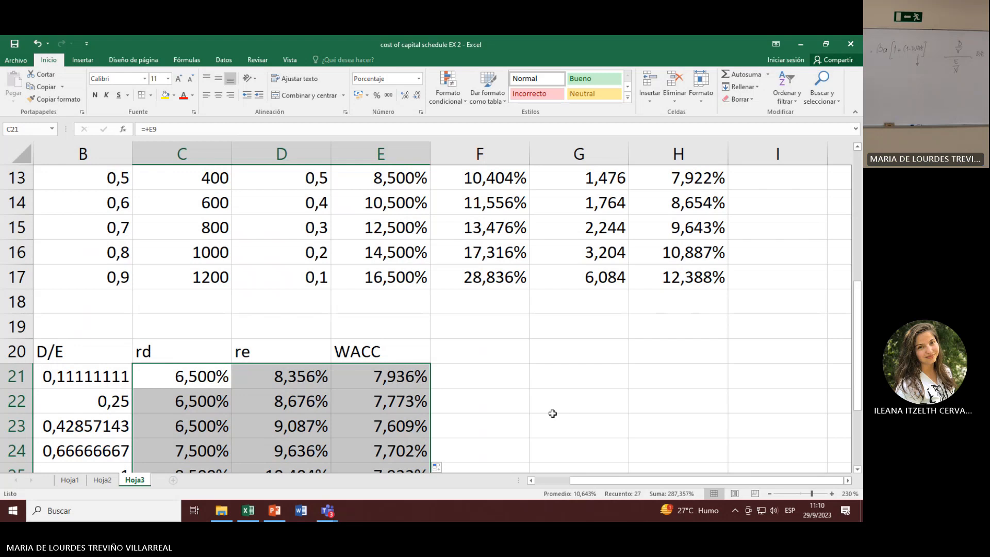
pyautogui.scroll(-2, 553, 414)
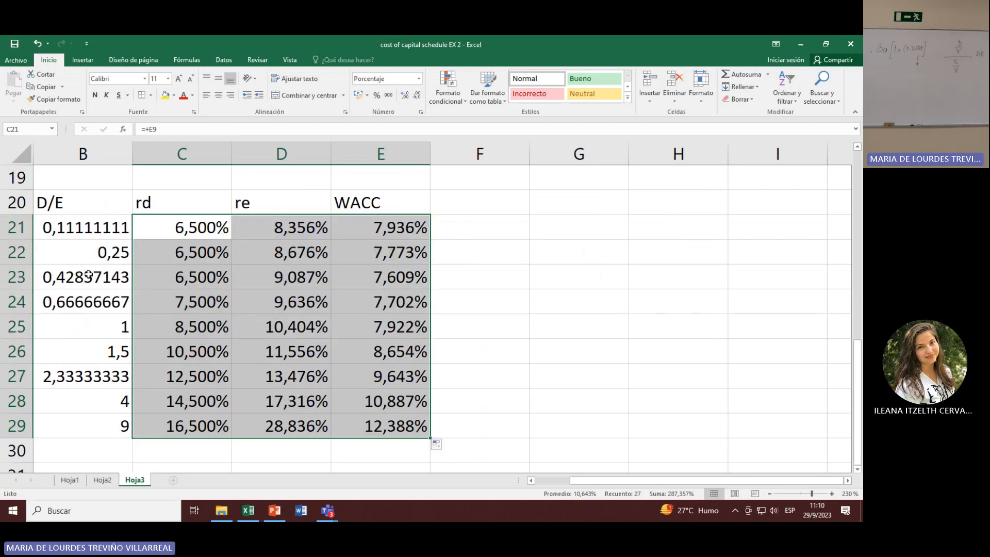
# Step: Insert a scatter chart with smooth lines from the D/E, rd, re and WACC table in B20:E29
pyautogui.moveTo(78, 206); pyautogui.dragTo(336, 402)
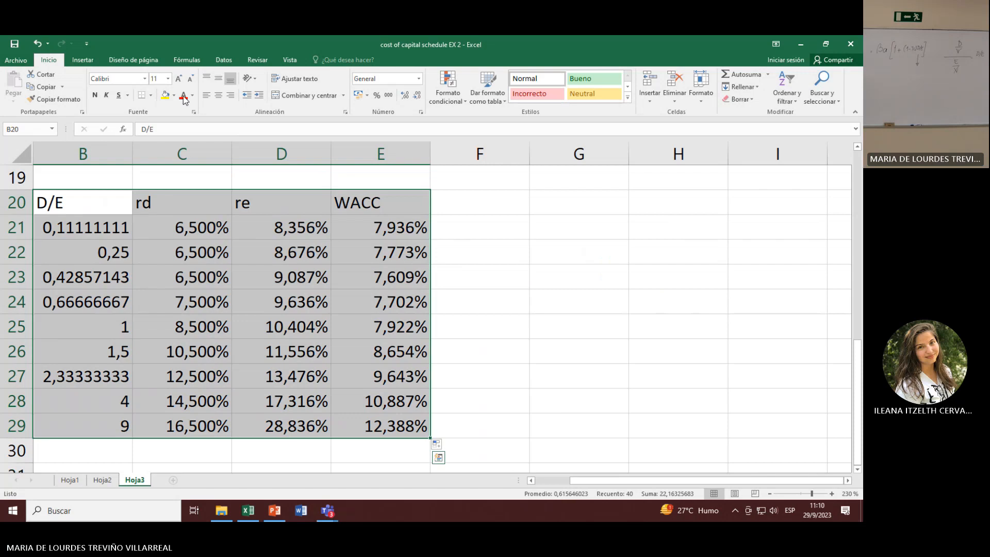
pyautogui.click(83, 60)
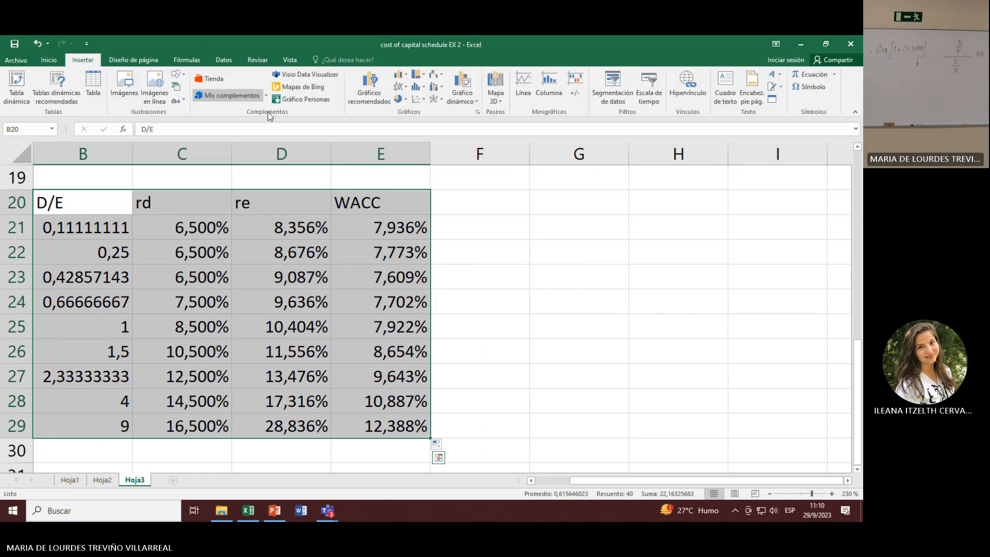
pyautogui.click(420, 101)
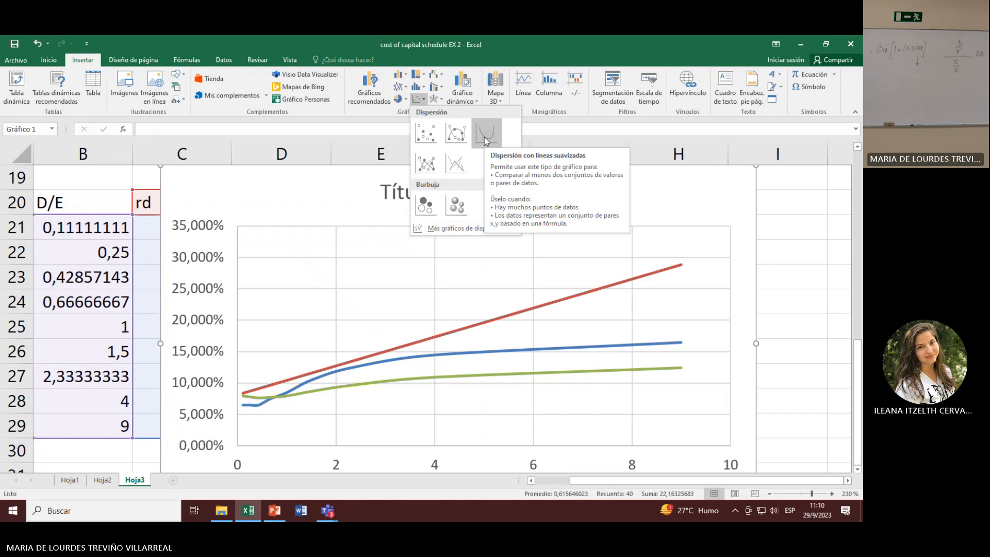
pyautogui.click(484, 137)
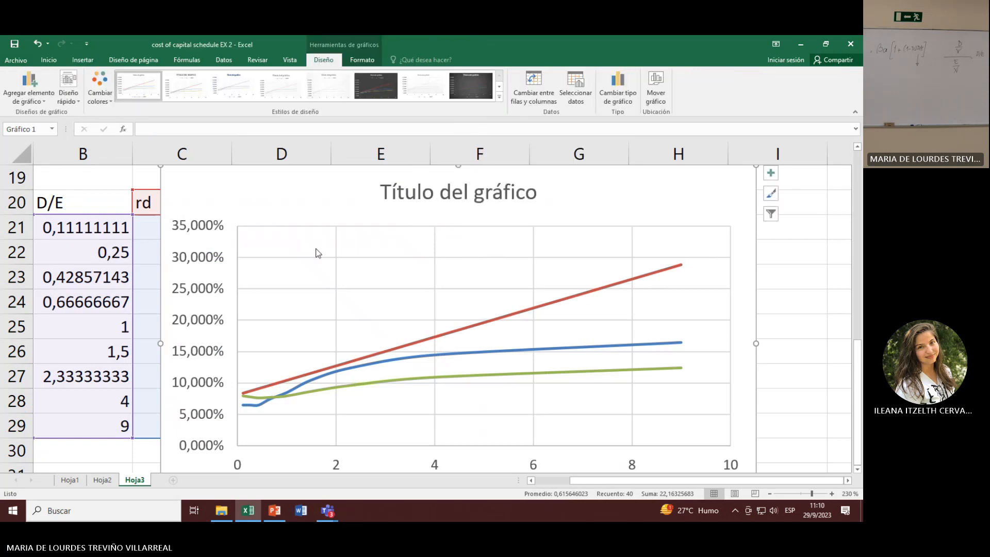
# Step: Move the scatter chart to its own new sheet named Gráfico1
pyautogui.rightClick(317, 193)
pyautogui.click(376, 322)
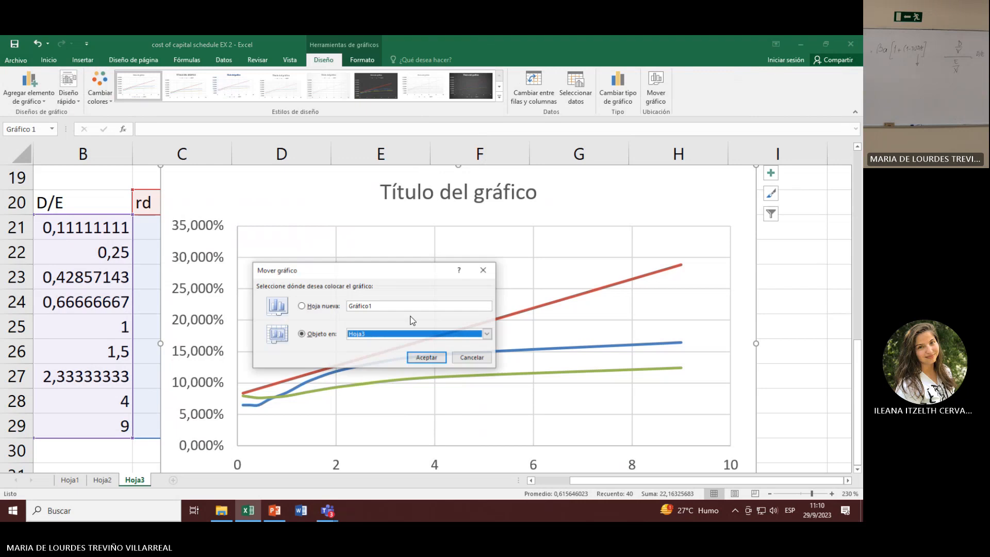
pyautogui.click(316, 306)
pyautogui.click(427, 358)
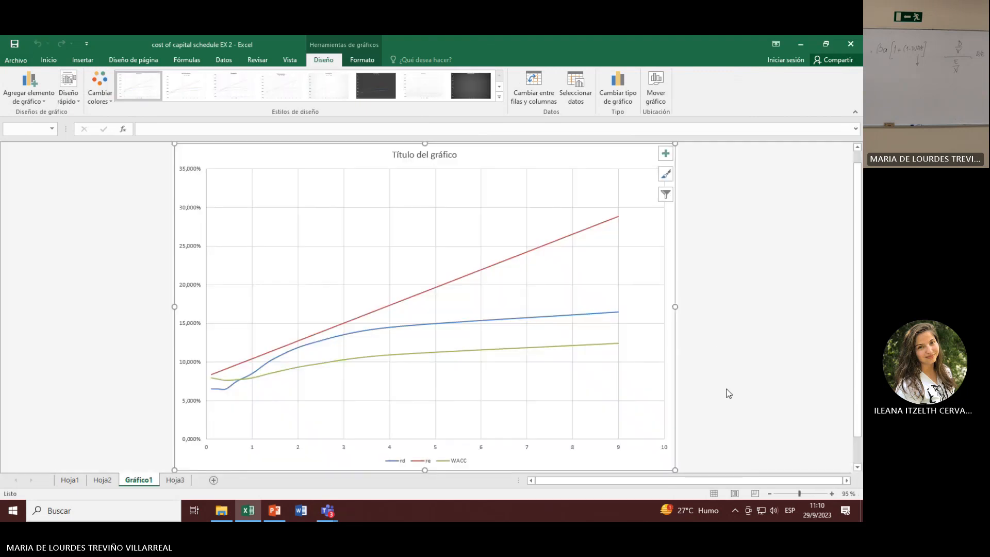
# Step: Enlarge the chart legend's font size to 28
pyautogui.click(442, 464)
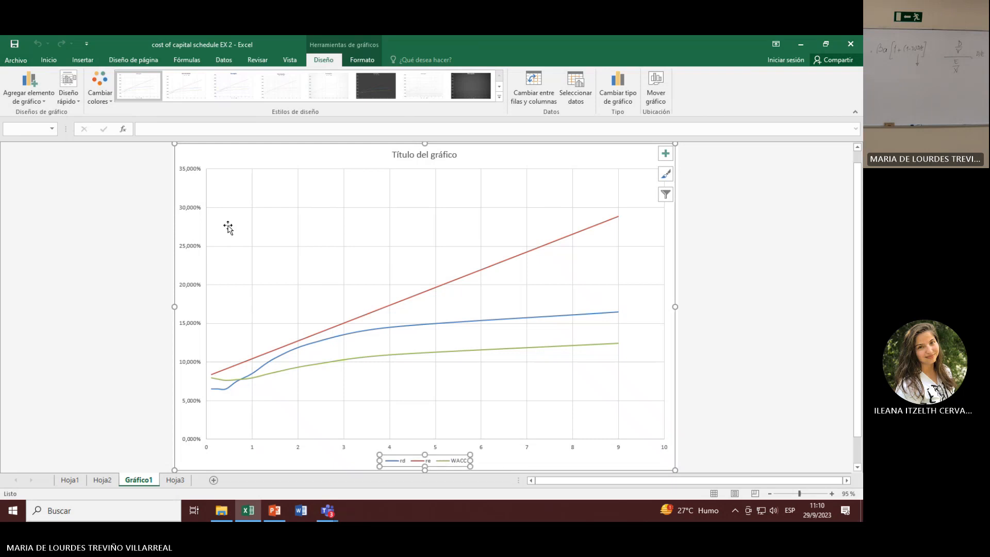
pyautogui.click(57, 62)
pyautogui.click(179, 79)
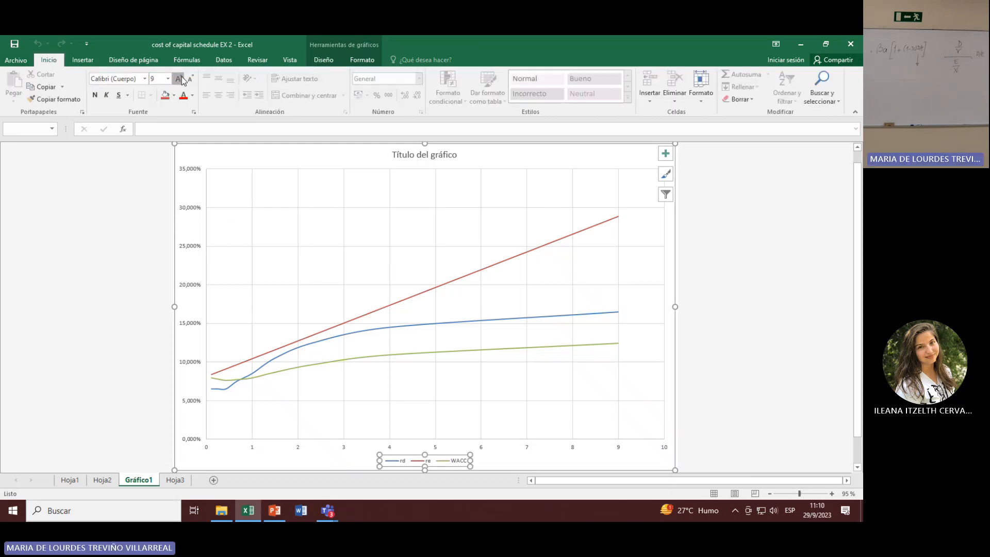
pyautogui.click(179, 78)
pyautogui.click(179, 79)
pyautogui.click(179, 78)
pyautogui.click(179, 78)
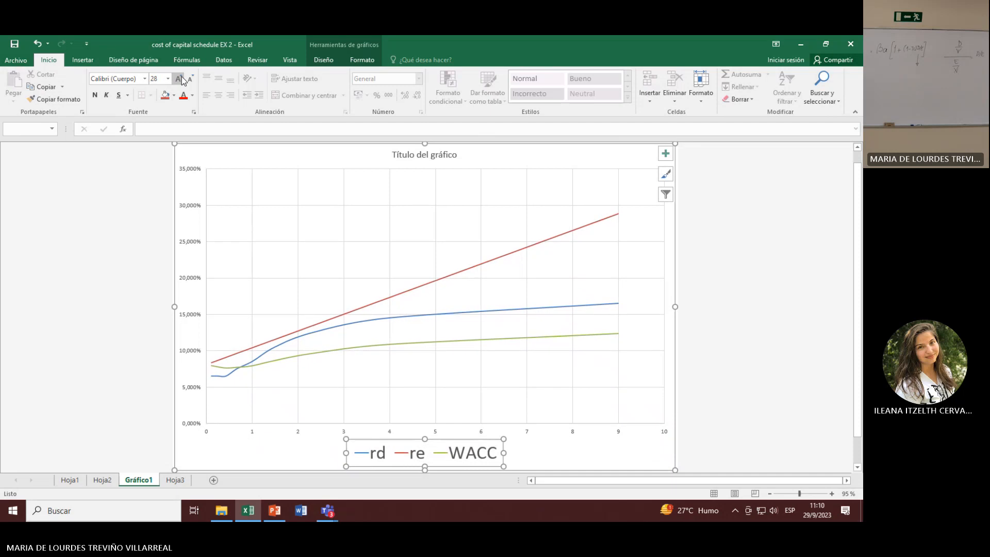
pyautogui.click(766, 356)
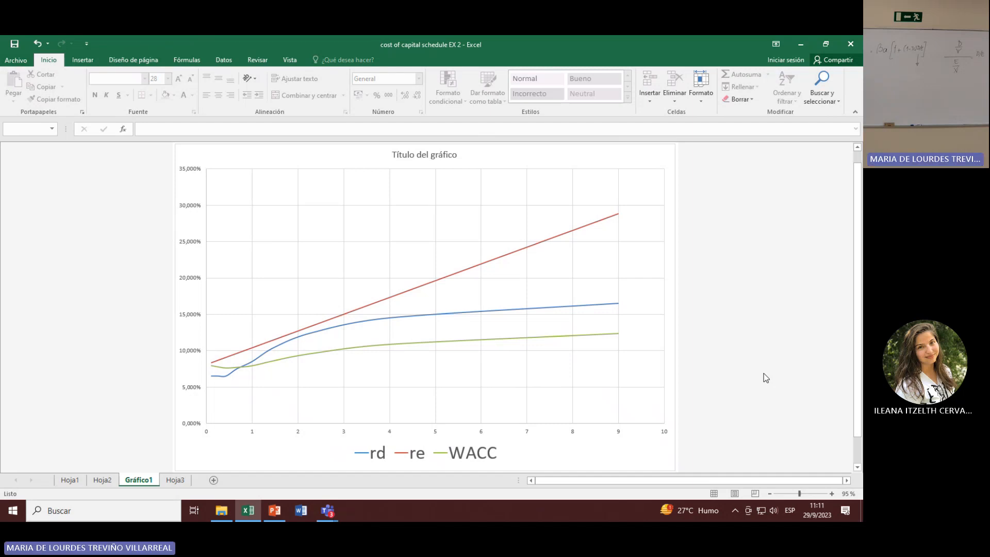
# Step: Return to Hoja3 and insert another scatter chart with smooth lines from the table in B20:E29
pyautogui.click(173, 481)
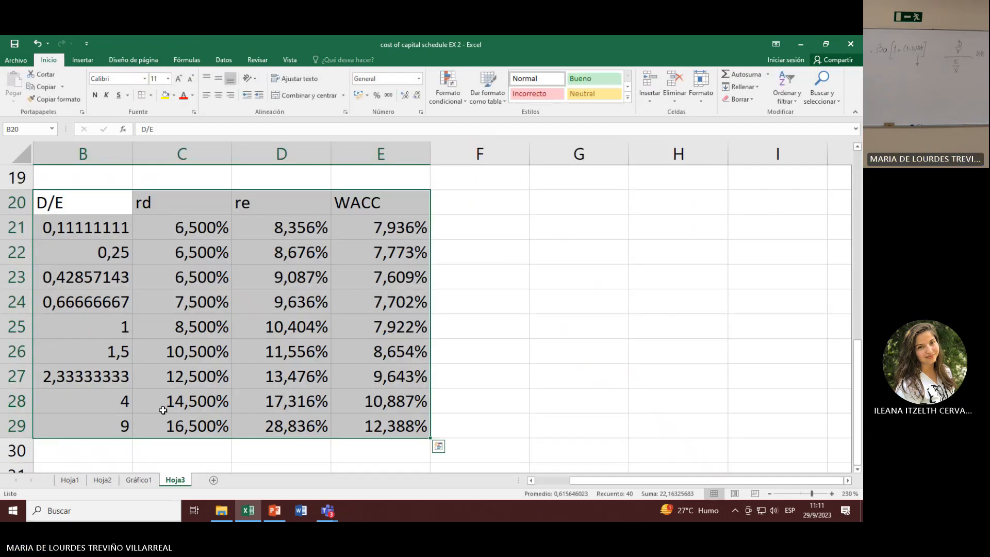
pyautogui.click(384, 328)
pyautogui.moveTo(51, 230); pyautogui.dragTo(65, 415)
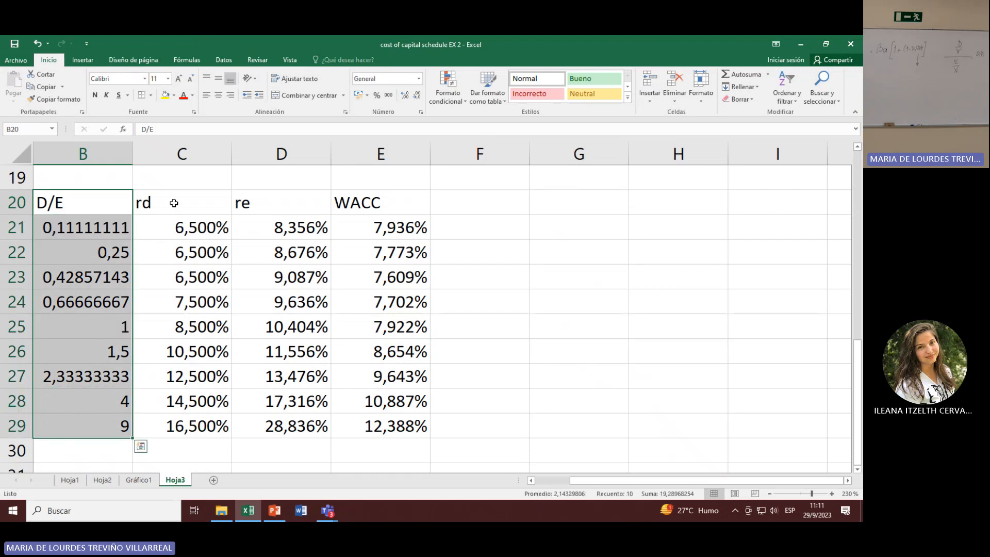
pyautogui.click(174, 203)
pyautogui.click(267, 203)
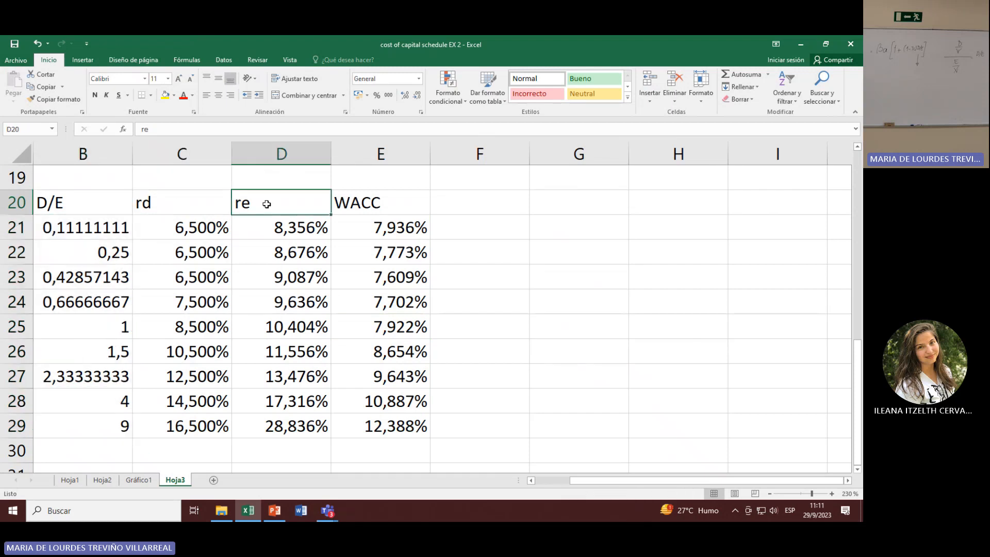
pyautogui.click(359, 203)
pyautogui.moveTo(88, 208); pyautogui.dragTo(405, 417)
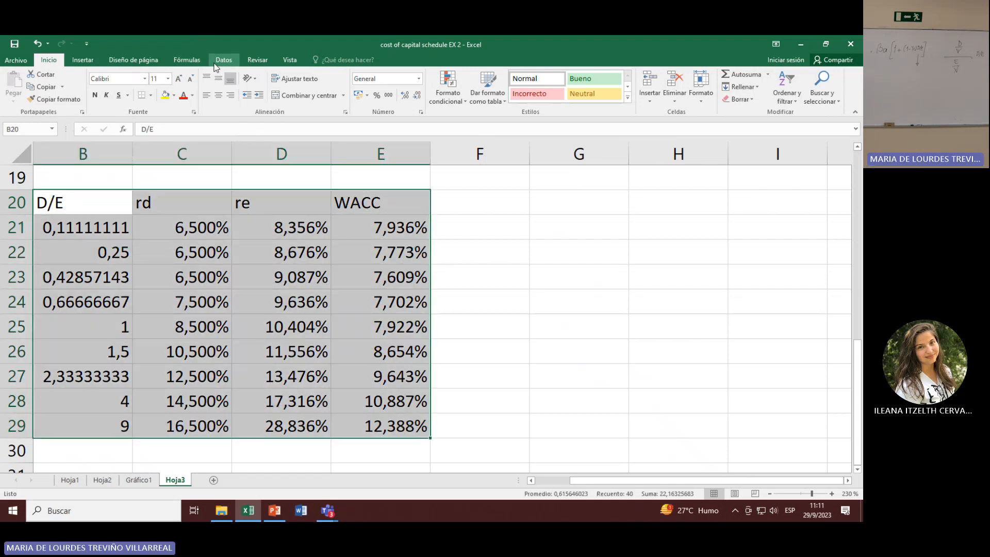
pyautogui.click(98, 61)
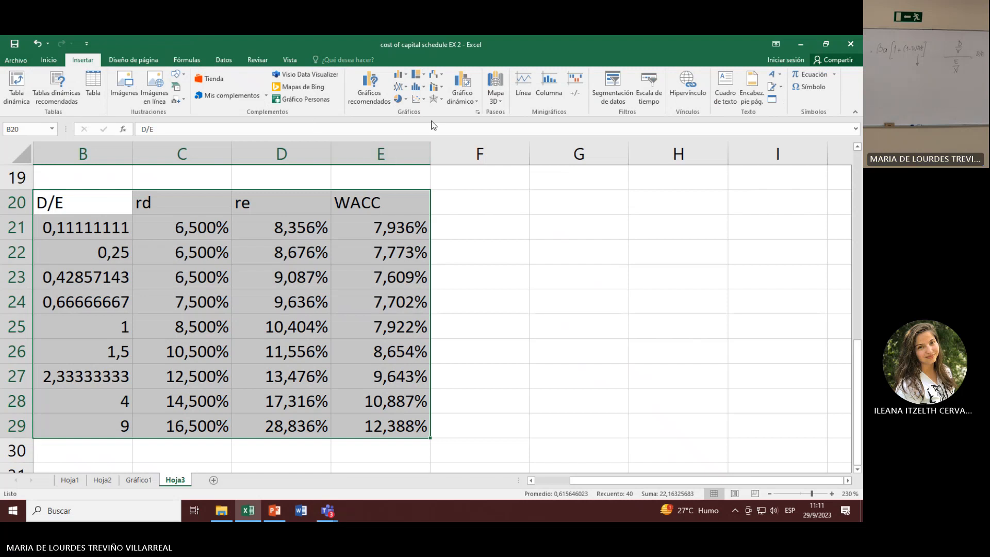
pyautogui.click(419, 101)
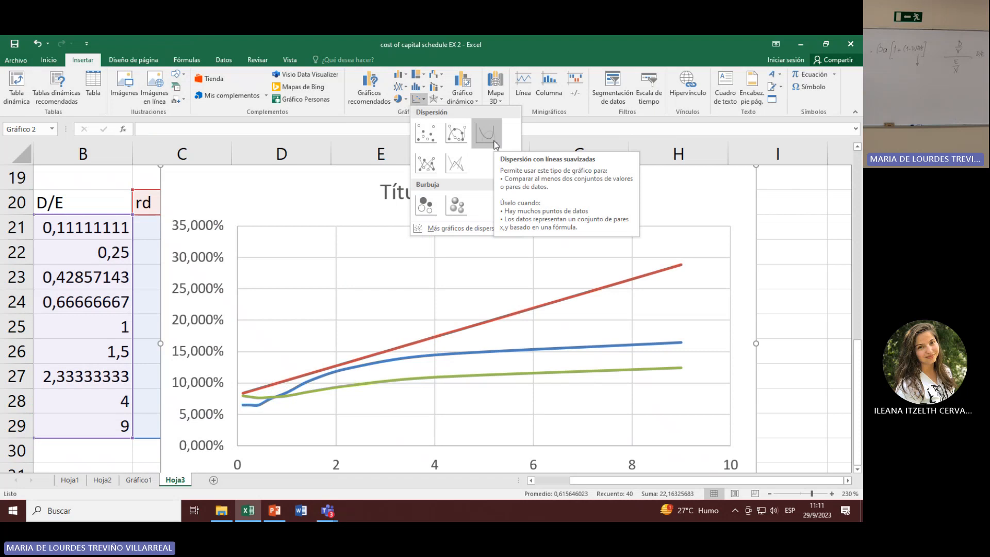
pyautogui.click(493, 141)
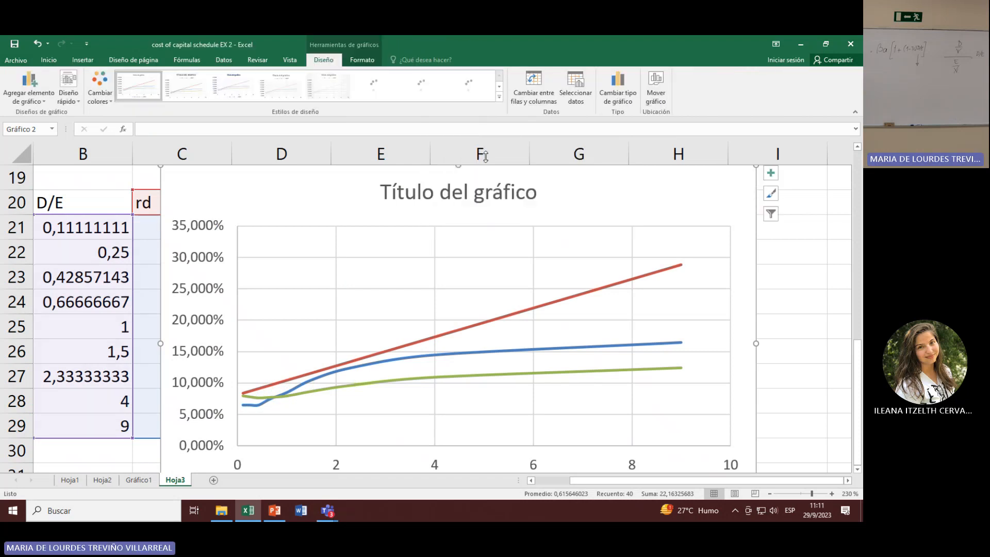
pyautogui.rightClick(345, 289)
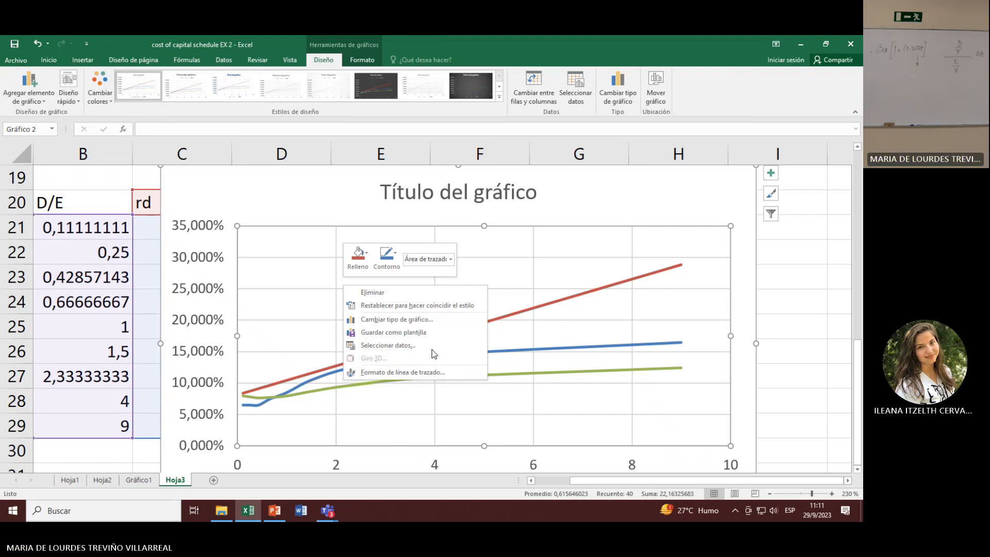
pyautogui.rightClick(261, 206)
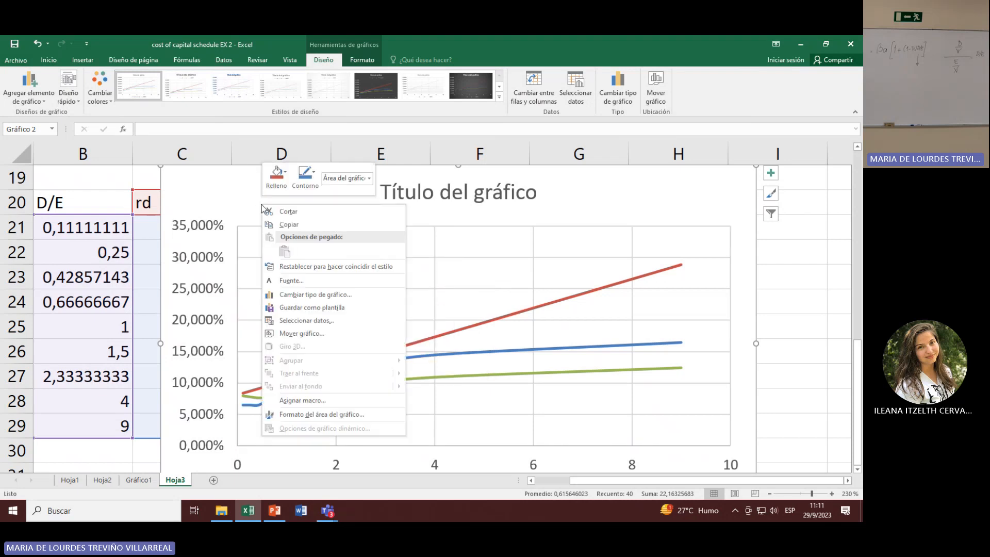
pyautogui.click(308, 333)
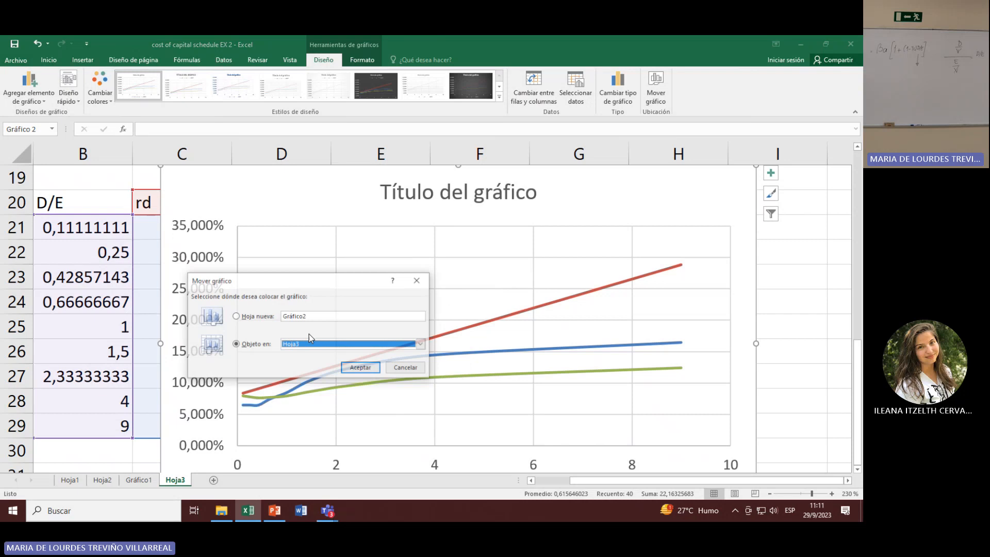
pyautogui.click(240, 317)
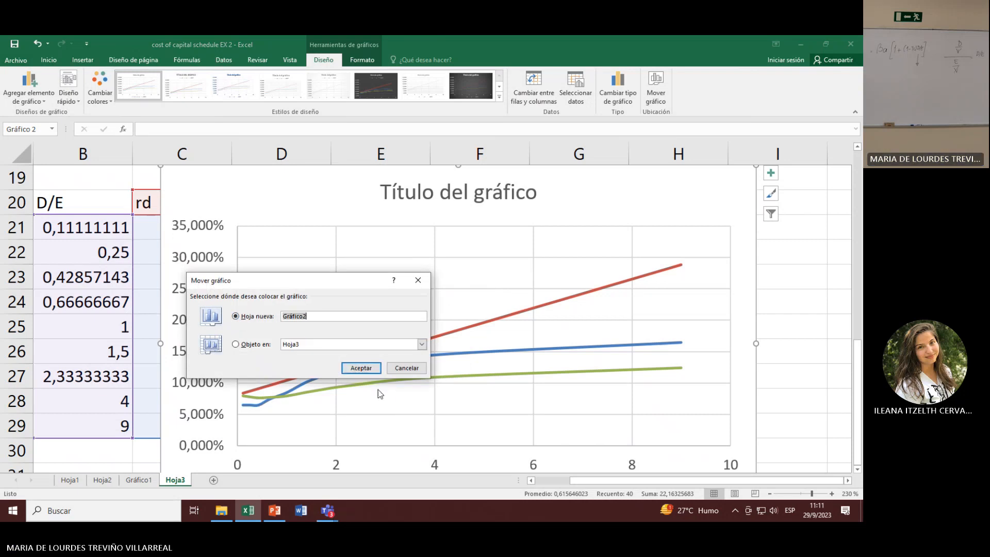
pyautogui.click(402, 369)
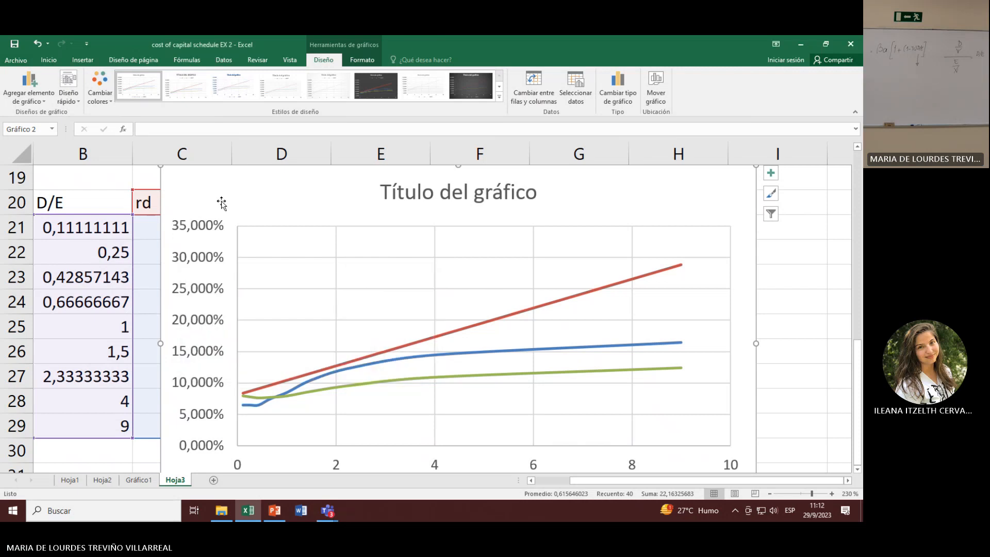
# Step: Switch to the Gráfico1 chart sheet and select the WACC series
pyautogui.click(138, 480)
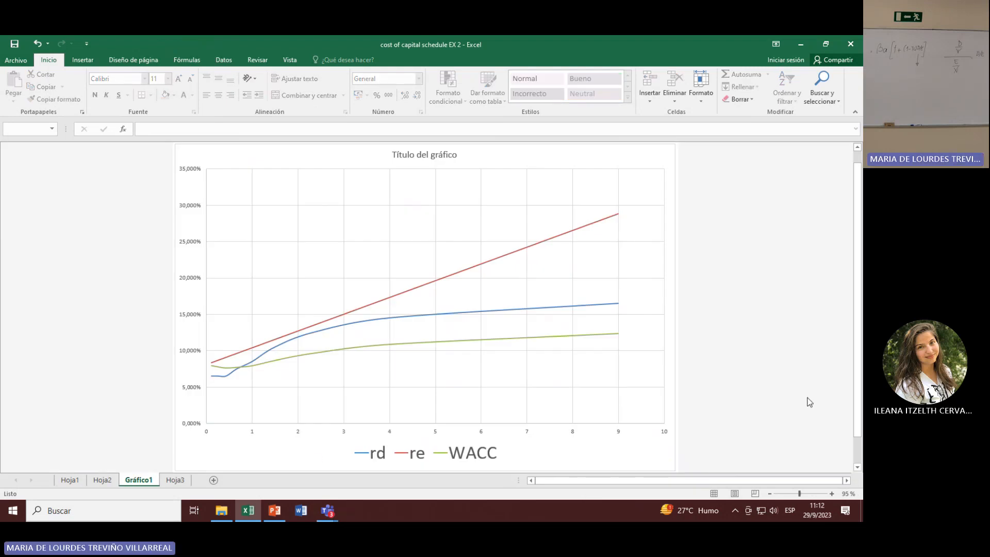
pyautogui.click(382, 344)
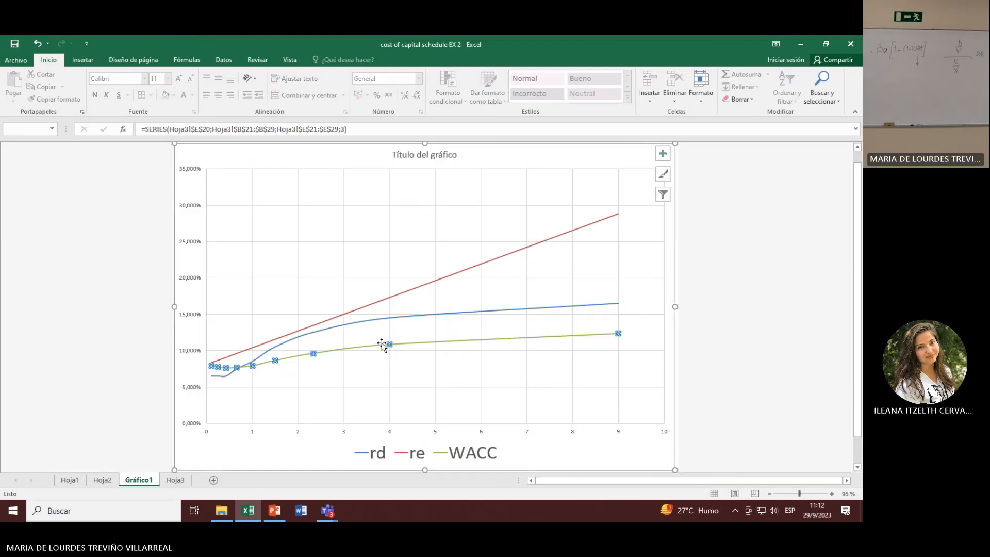
pyautogui.rightClick(447, 344)
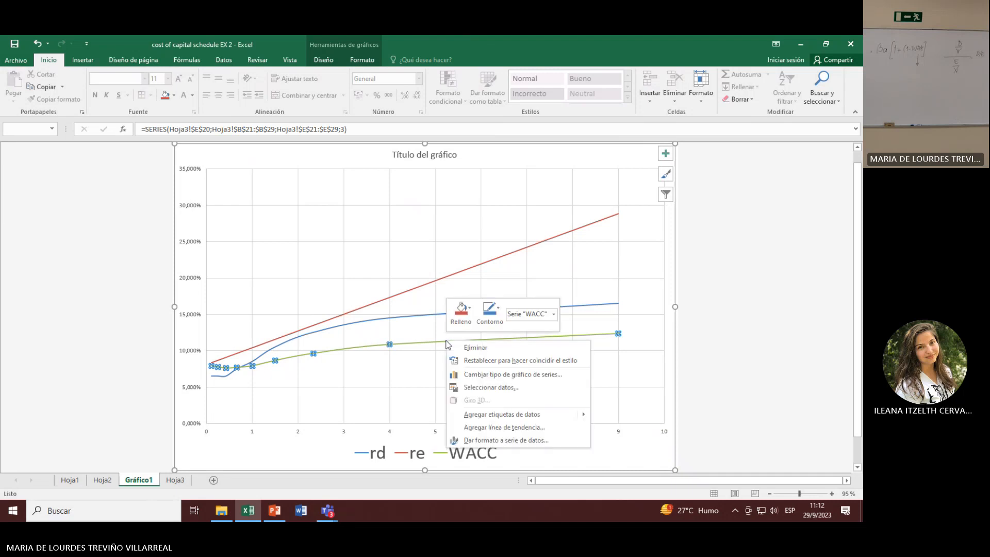
pyautogui.click(483, 388)
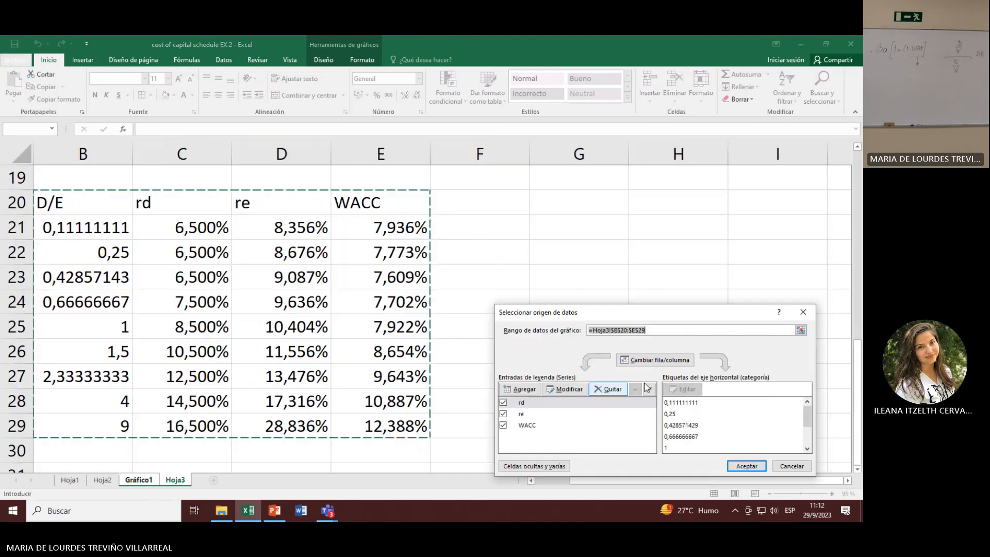
pyautogui.click(790, 466)
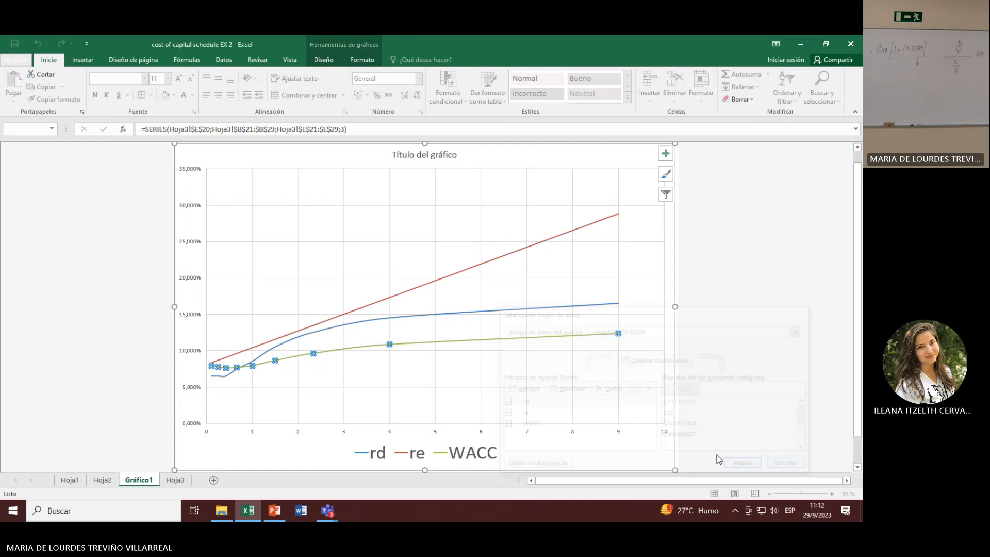
# Step: Format the WACC series with a line width of 3 pt
pyautogui.rightClick(427, 345)
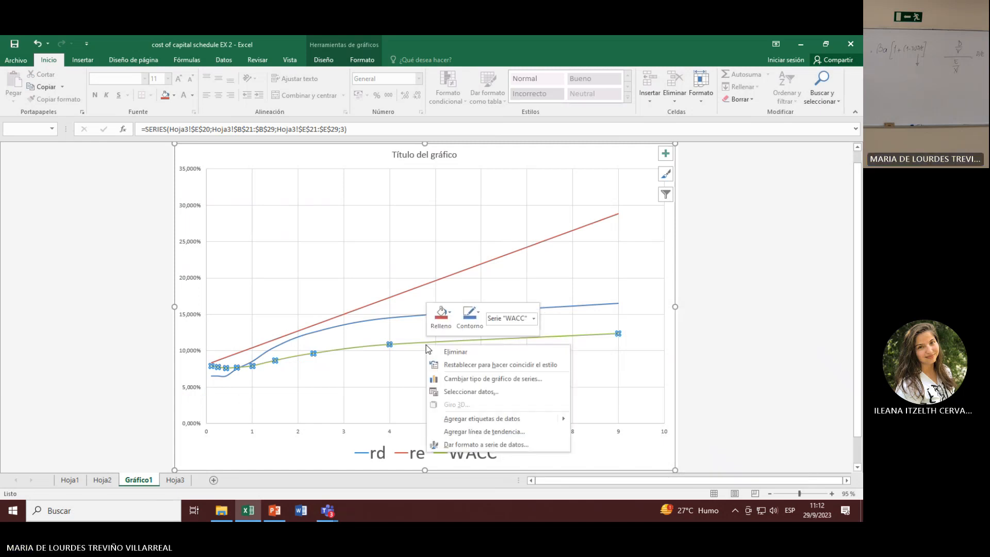
pyautogui.click(485, 445)
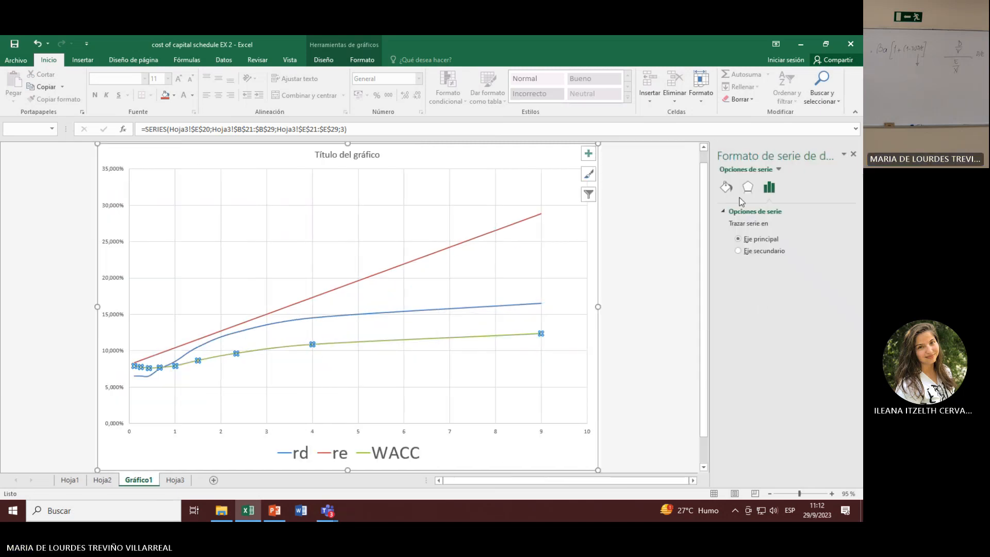
pyautogui.click(726, 187)
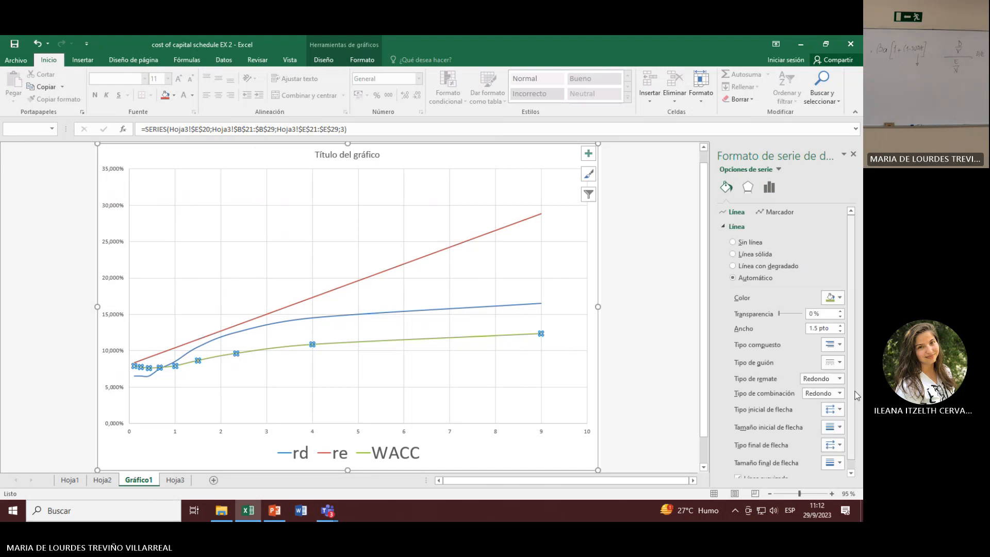
pyautogui.click(841, 326)
pyautogui.click(841, 326)
pyautogui.click(841, 326)
pyautogui.click(841, 326)
pyautogui.click(841, 328)
pyautogui.click(841, 328)
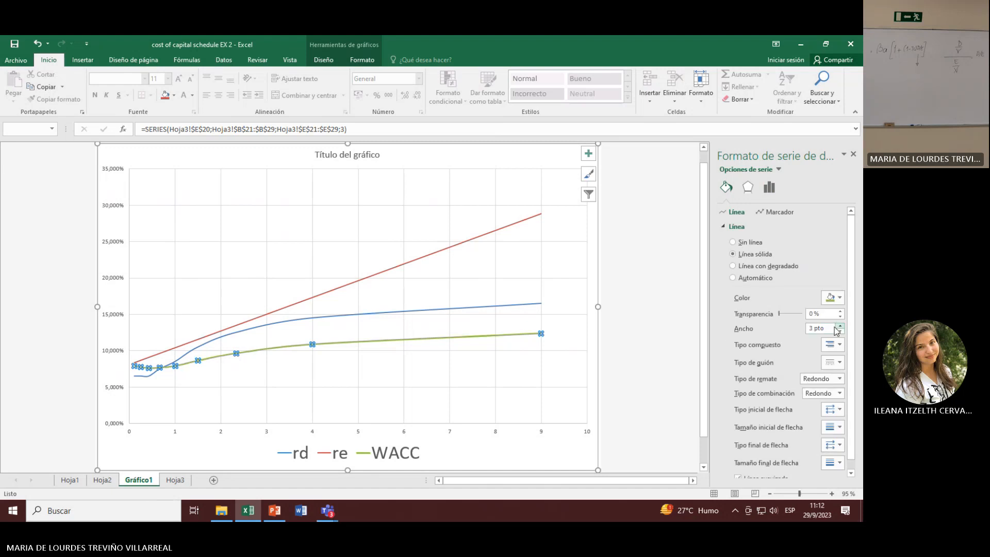
# Step: Thicken the rd series line to a width of 2.75 pt
pyautogui.click(390, 314)
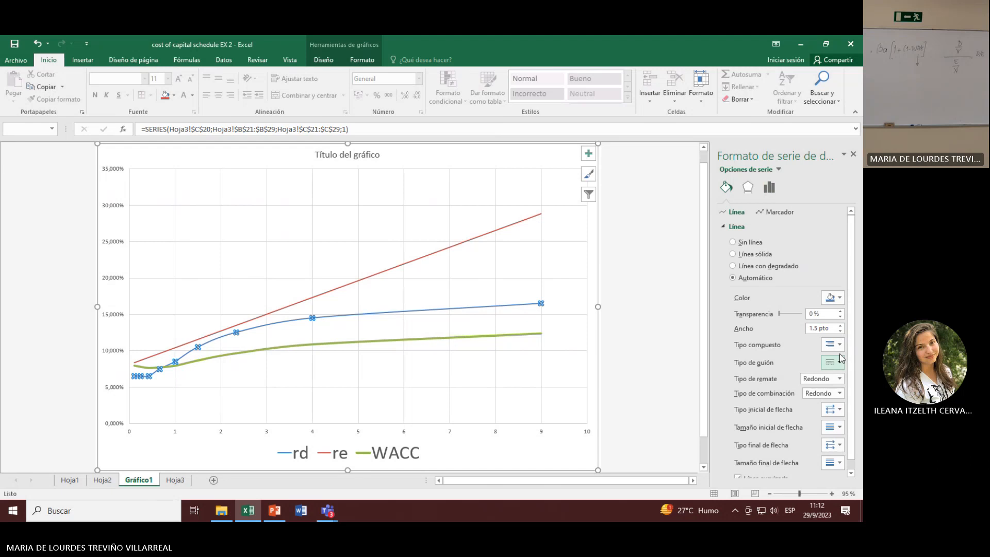
pyautogui.click(841, 326)
pyautogui.click(841, 326)
pyautogui.click(841, 326)
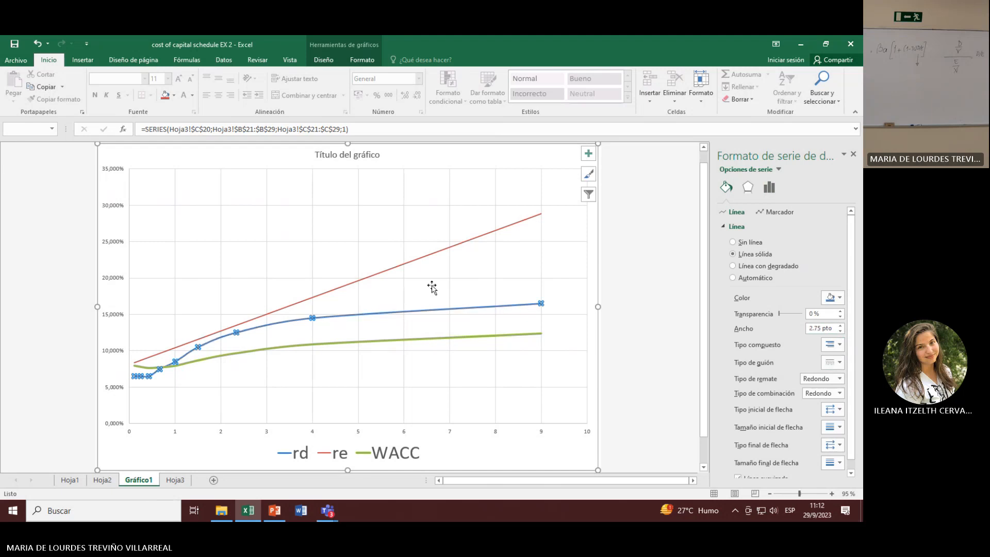
# Step: Set the re series line width to 2.75 pt and close the formatting options
pyautogui.click(416, 260)
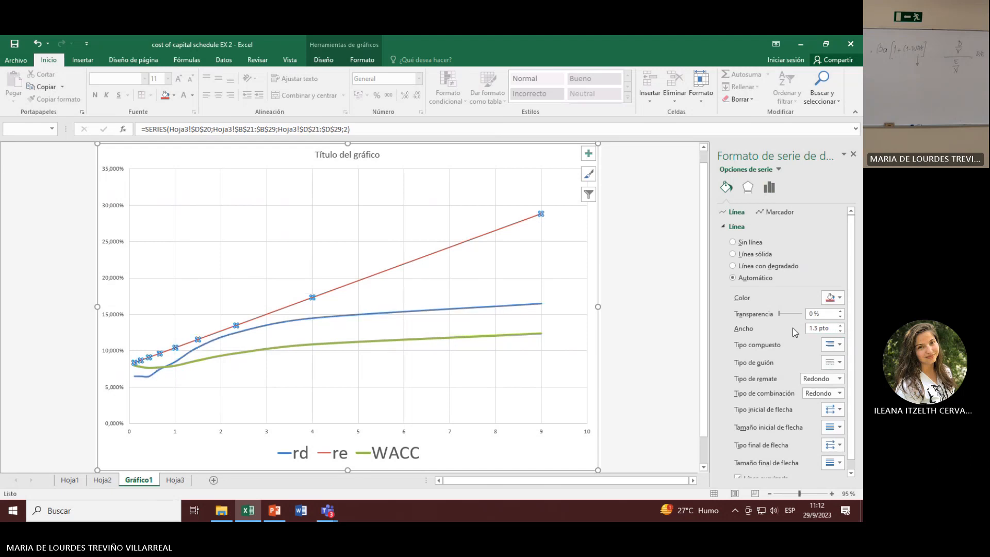
pyautogui.click(841, 326)
pyautogui.click(841, 326)
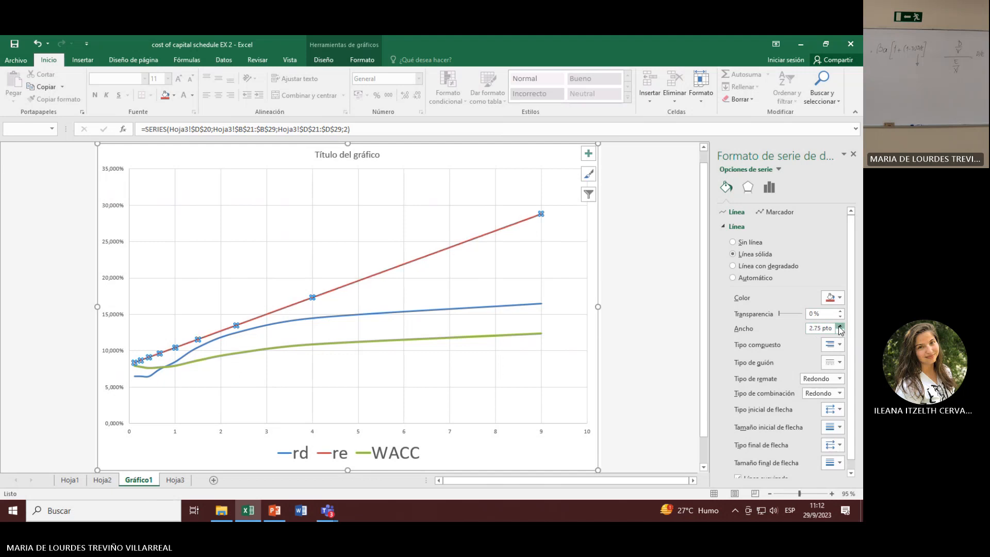
pyautogui.click(551, 365)
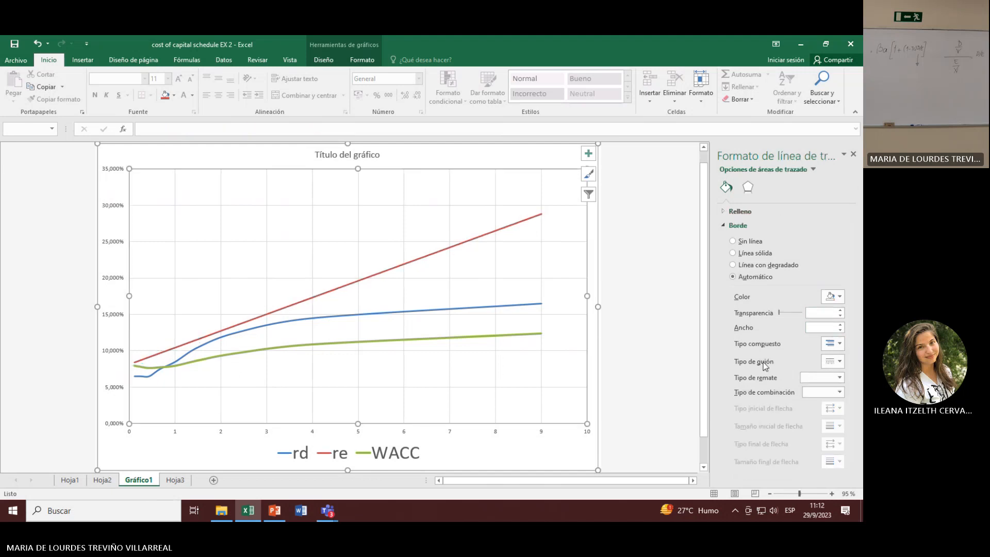
pyautogui.click(854, 153)
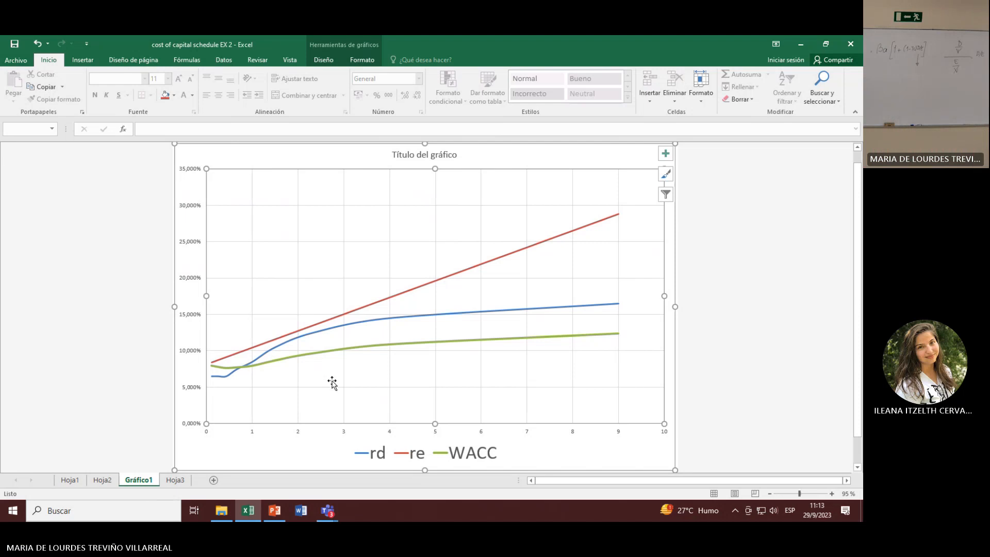
# Step: Return to the D/E, rd, re and WACC table on Hoja3
pyautogui.moveTo(373, 322)
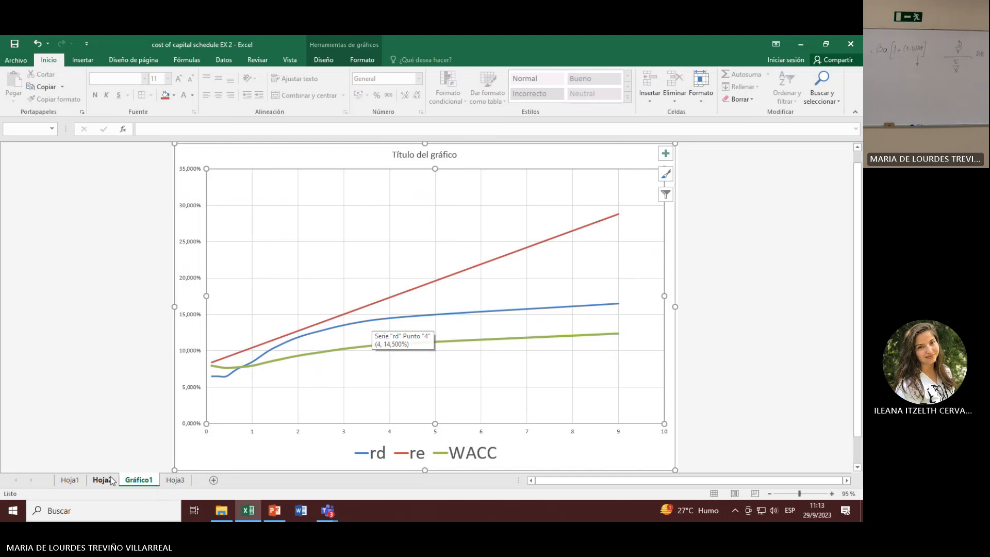
pyautogui.click(176, 481)
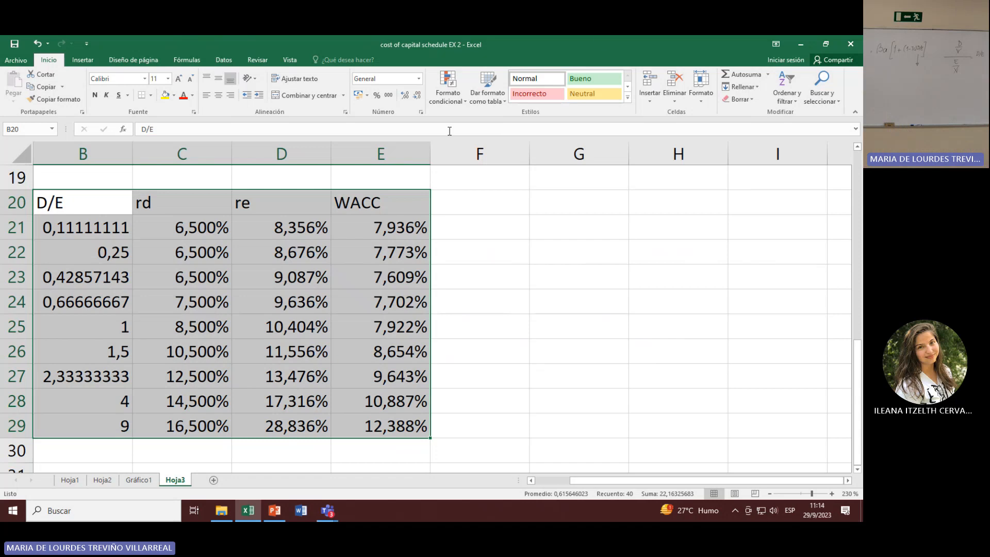
# Step: Highlight schedule row 11, where D/(D+E) is 0,3, and inspect the corresponding point of the rd series in Gráfico1
pyautogui.scroll(4, 579, 396)
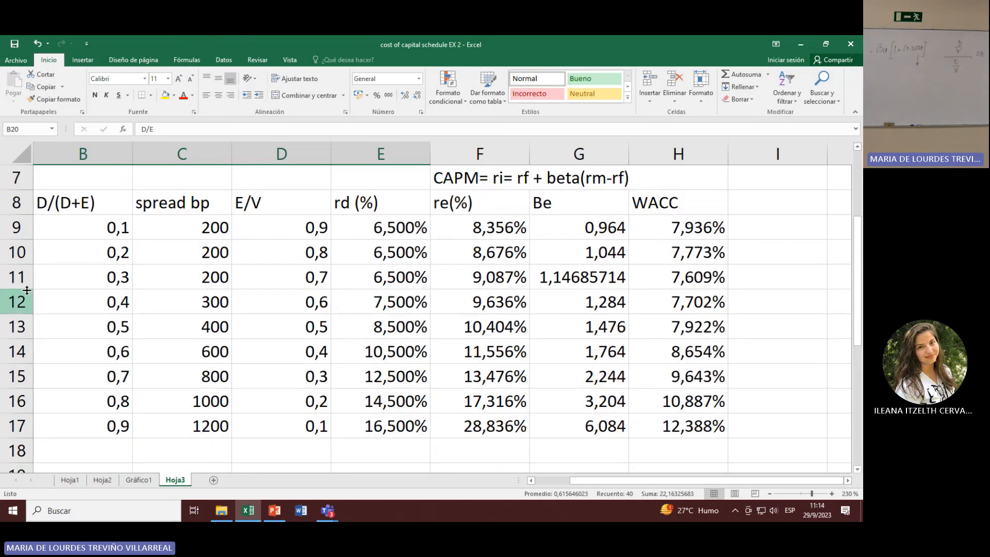
pyautogui.click(24, 276)
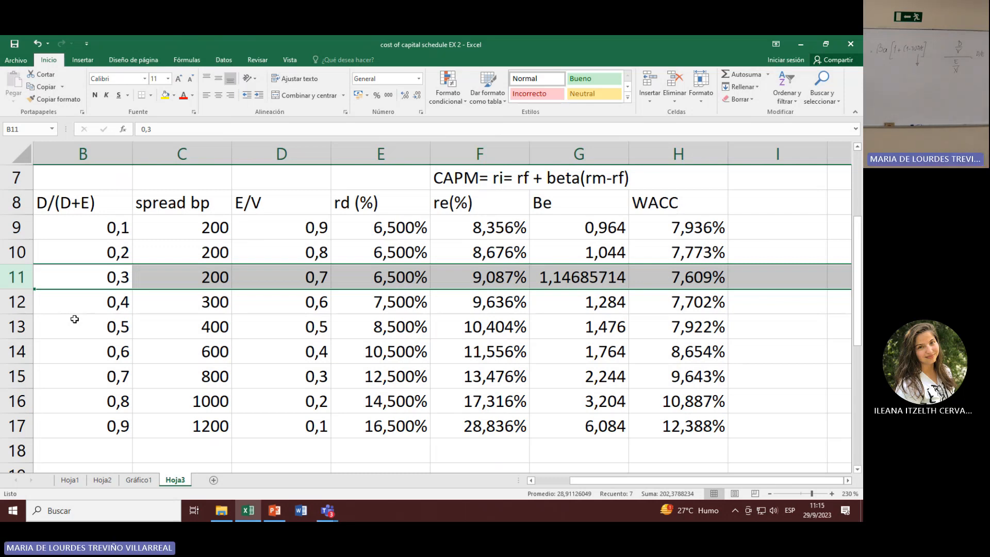
pyautogui.click(148, 482)
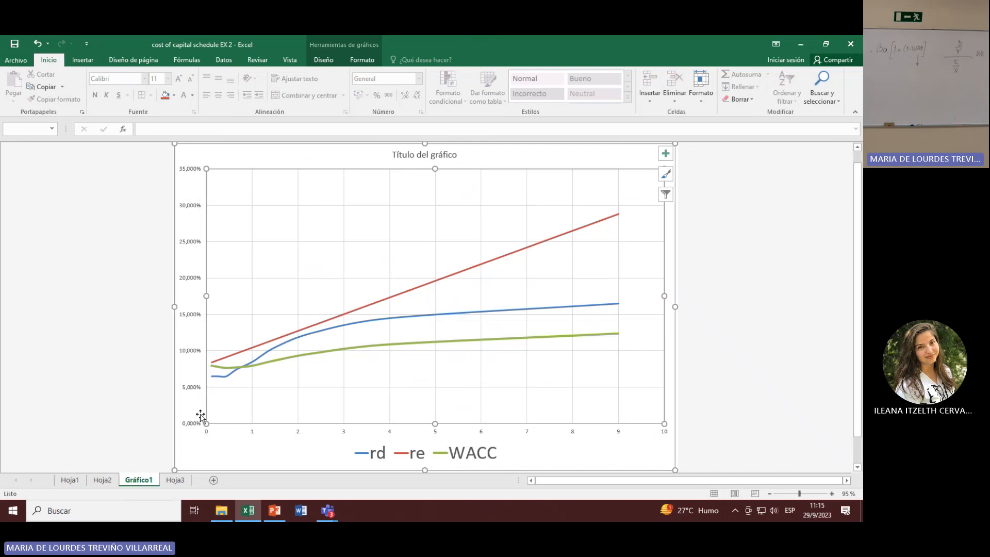
pyautogui.click(227, 378)
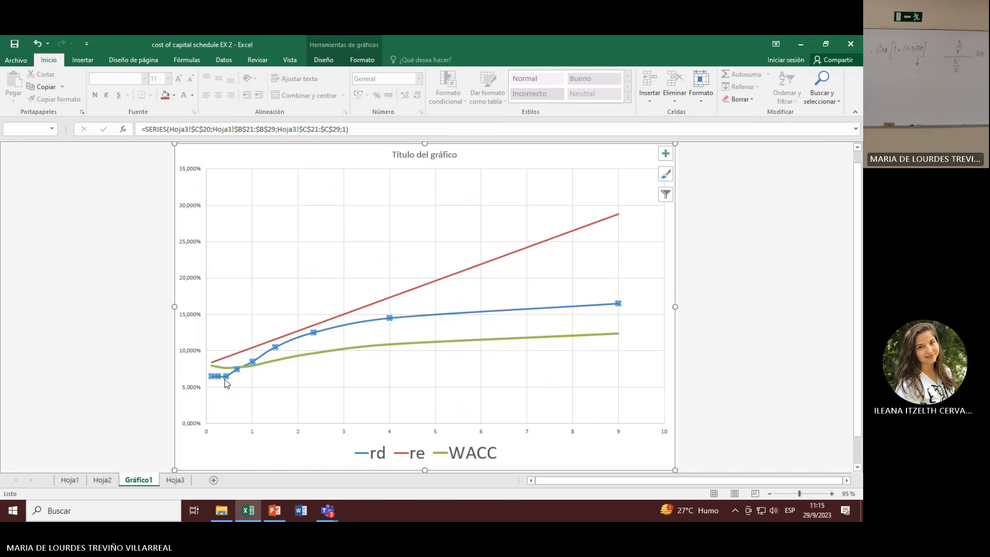
pyautogui.moveTo(229, 383)
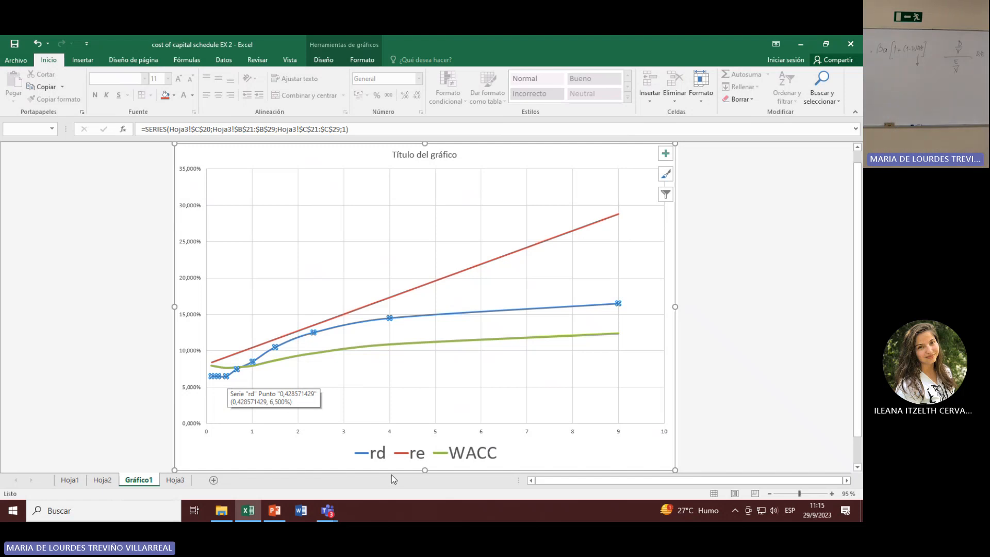
pyautogui.click(438, 400)
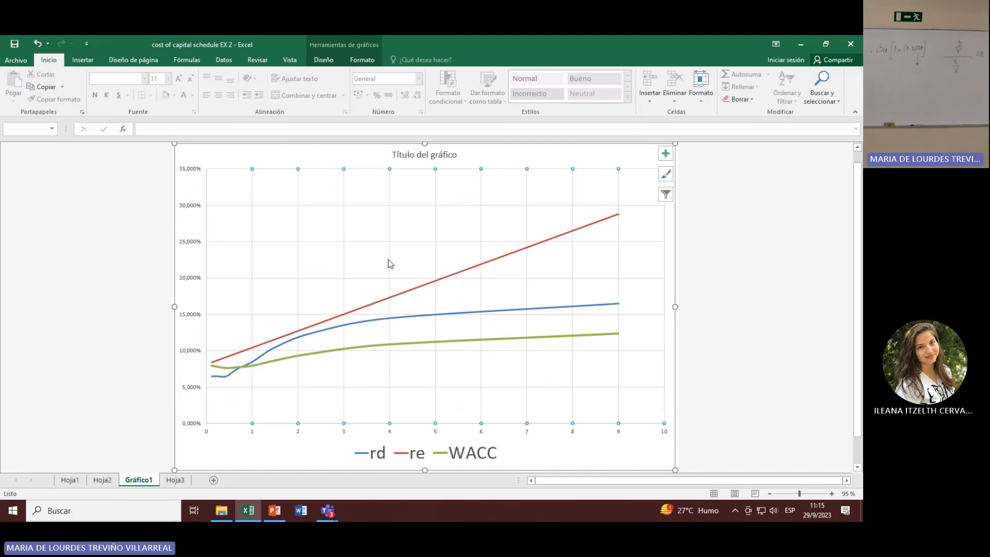
# Step: Exclude the rd and re series from the chart's data source so that only WACC is plotted
pyautogui.rightClick(388, 269)
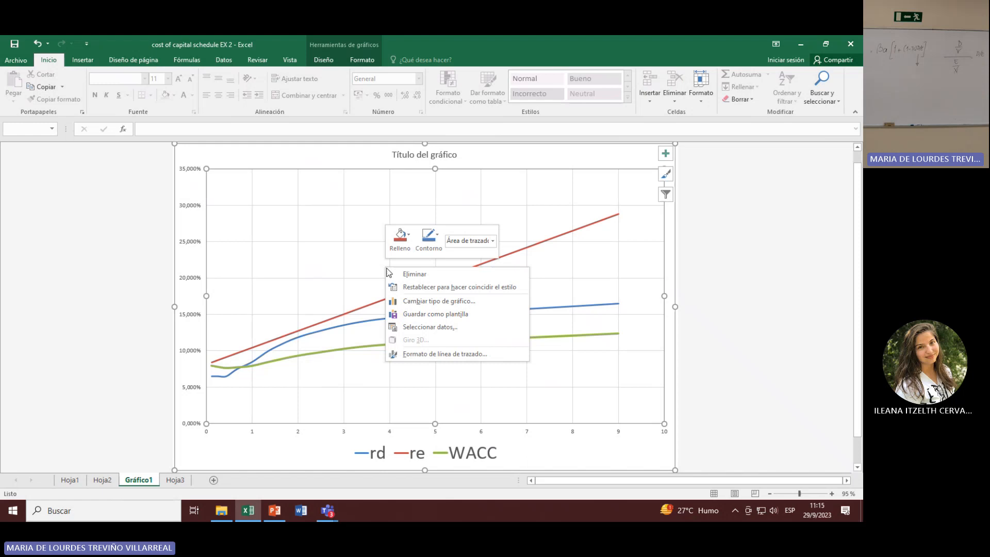
pyautogui.click(430, 328)
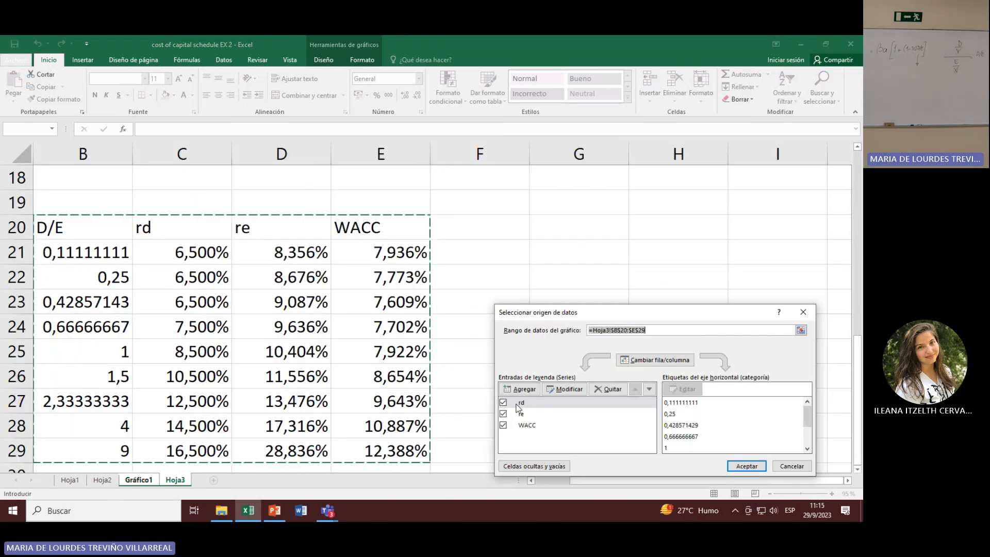
pyautogui.click(503, 402)
pyautogui.click(503, 414)
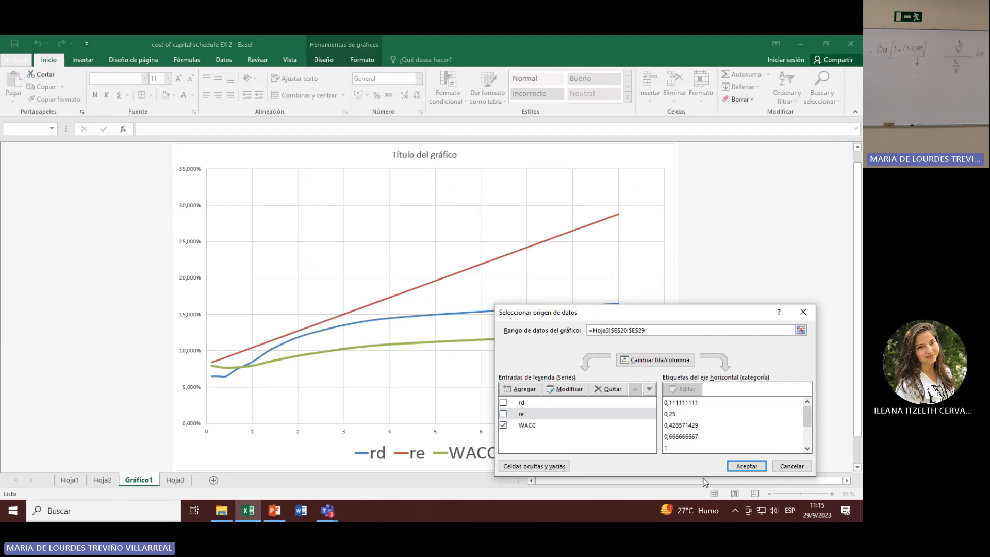
pyautogui.click(745, 466)
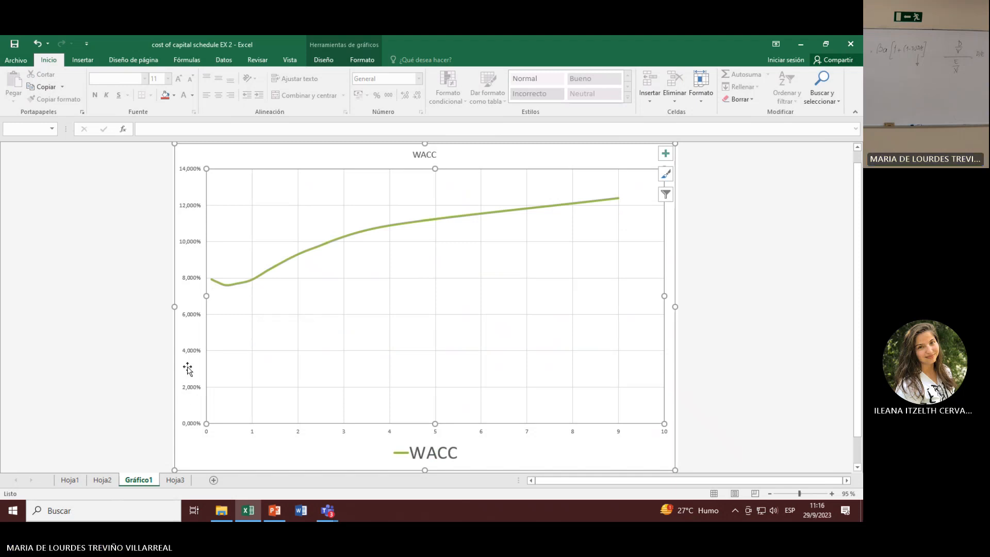
# Step: Include the rd and re series in the chart's data source again alongside WACC
pyautogui.rightClick(405, 350)
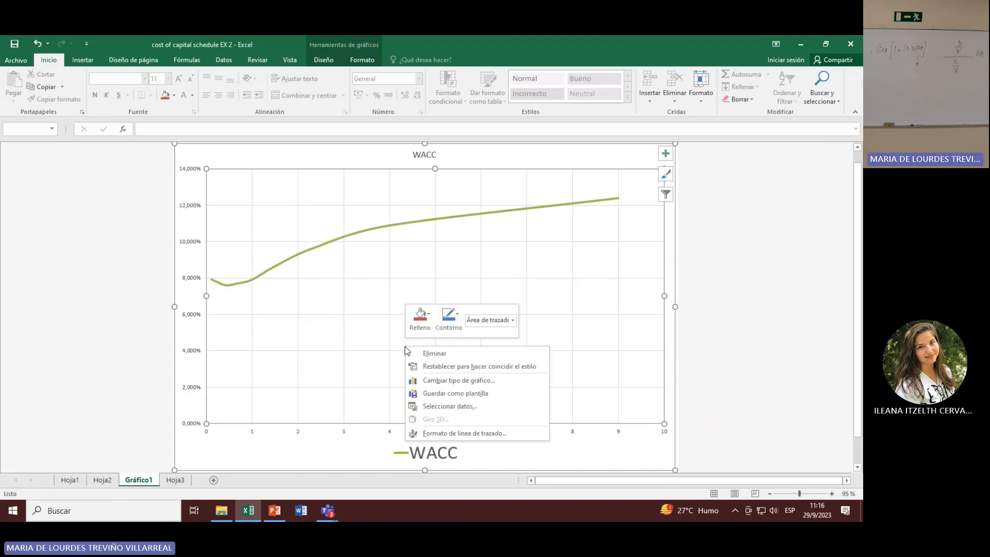
pyautogui.click(453, 409)
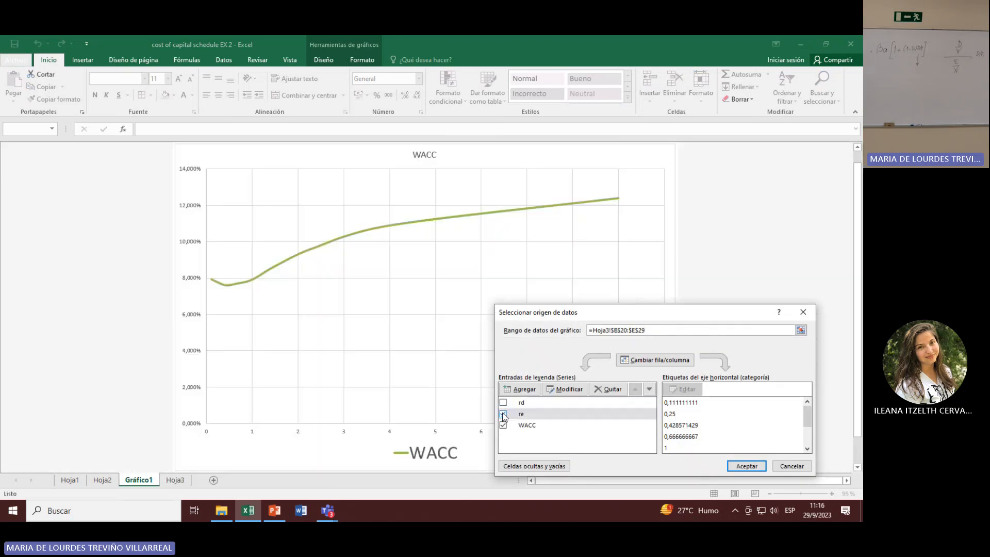
pyautogui.click(503, 414)
pyautogui.click(503, 402)
pyautogui.click(747, 466)
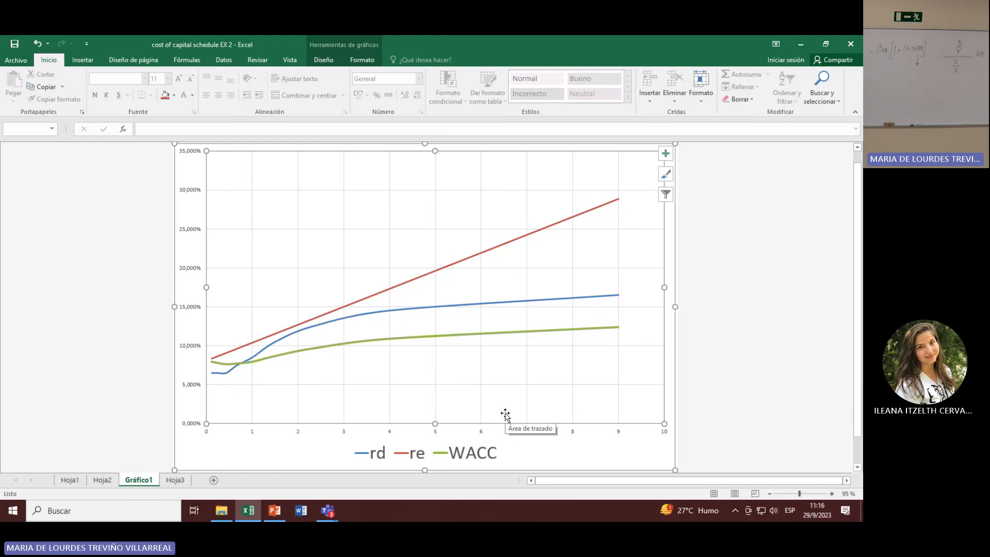
# Step: Check the third D/E ratio in the Hoja3 chart table and compare it with the WACC curve in Gráfico1
pyautogui.click(176, 481)
pyautogui.scroll(-4, 304, 421)
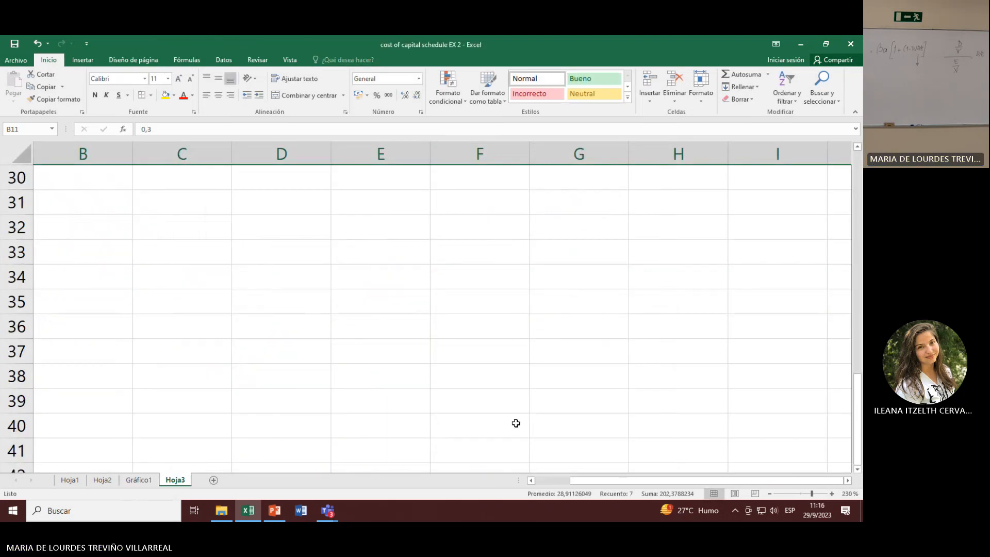
pyautogui.hscroll(-1, 305, 456)
pyautogui.scroll(4, 188, 382)
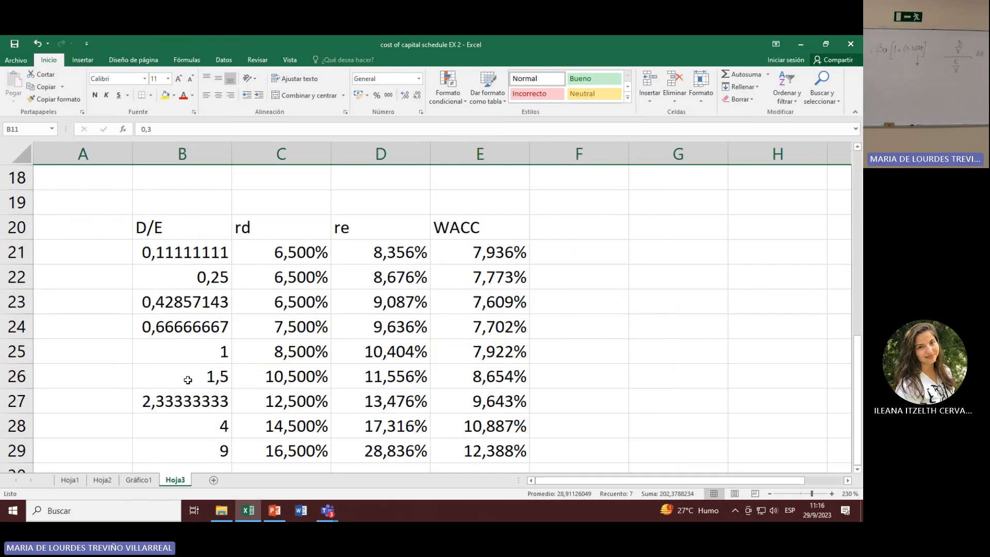
pyautogui.click(193, 308)
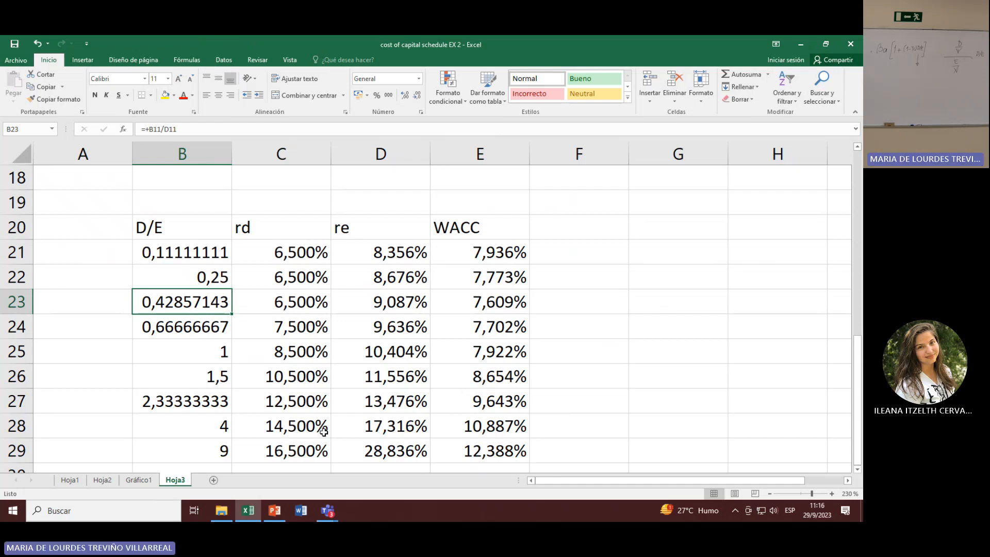
pyautogui.click(138, 480)
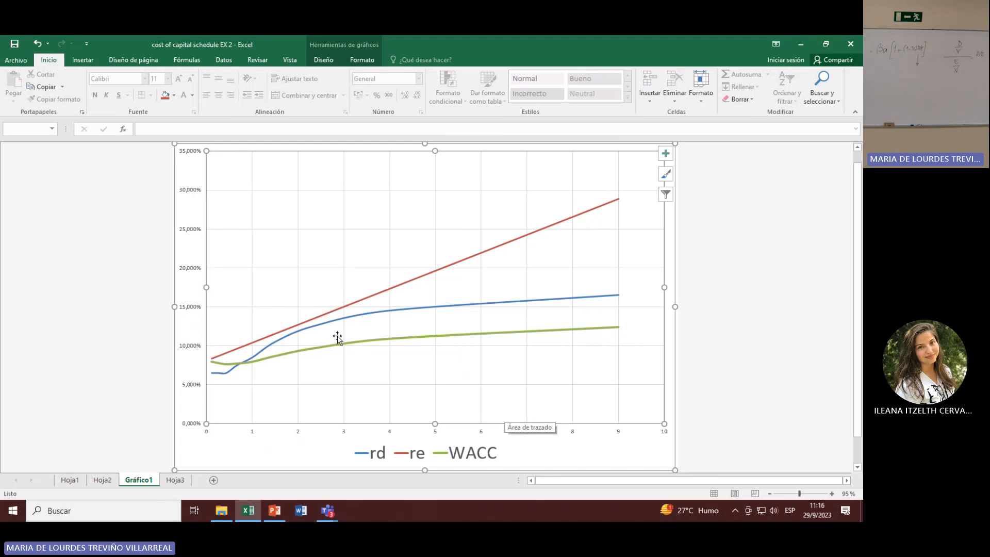
pyautogui.moveTo(338, 339)
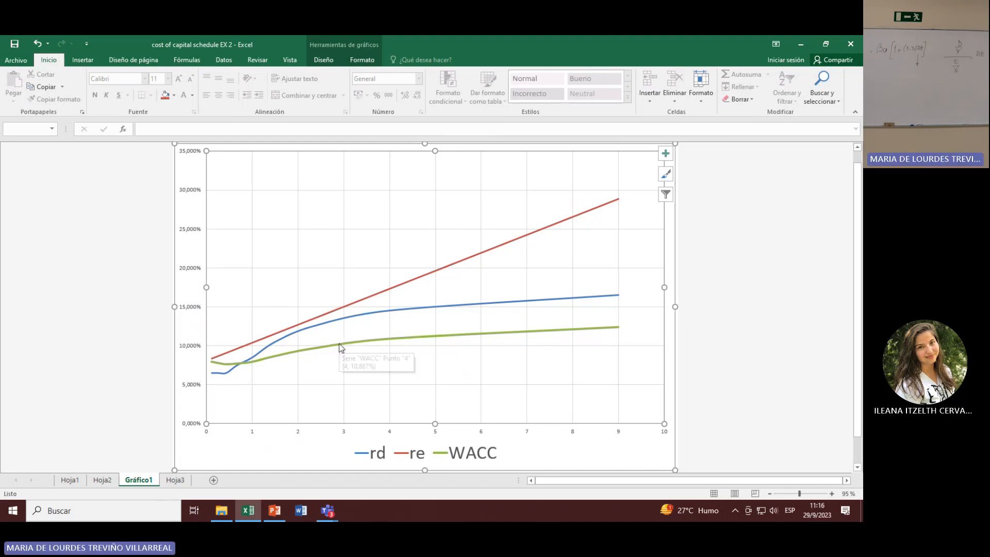
# Step: Highlight the 0,3 D/(D+E) row of the schedule on Hoja3 across all columns and compare it with the chart
pyautogui.click(174, 480)
pyautogui.scroll(4, 289, 364)
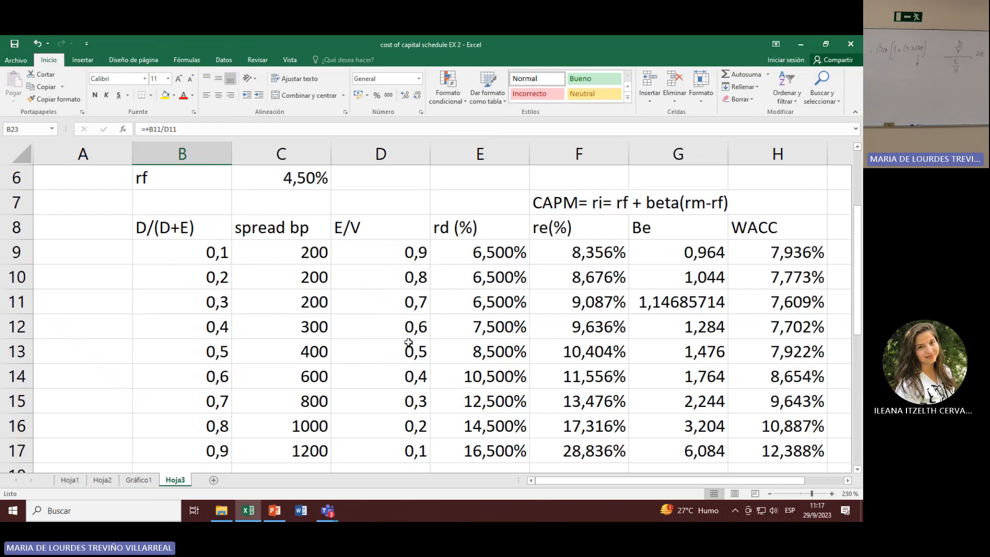
pyautogui.click(392, 309)
pyautogui.click(198, 316)
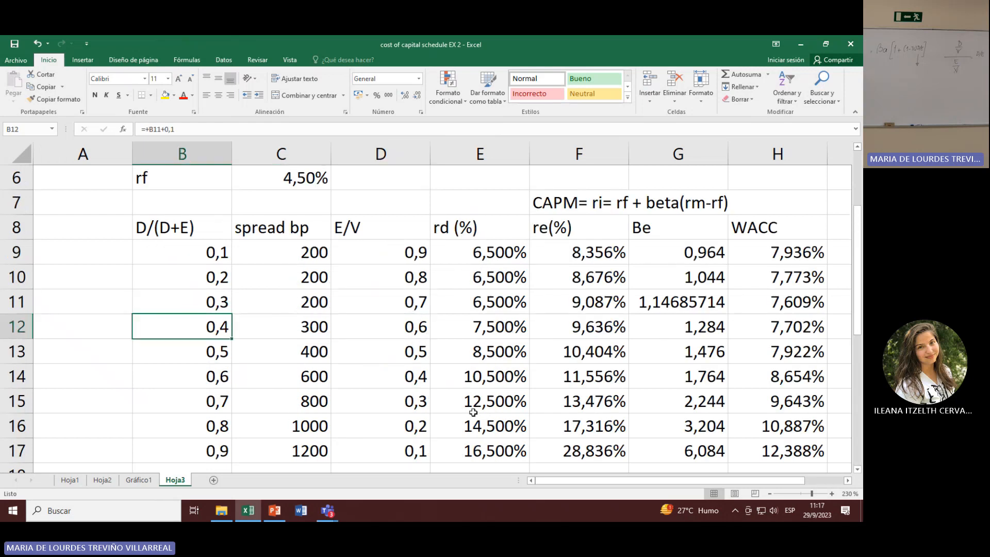
pyautogui.click(17, 301)
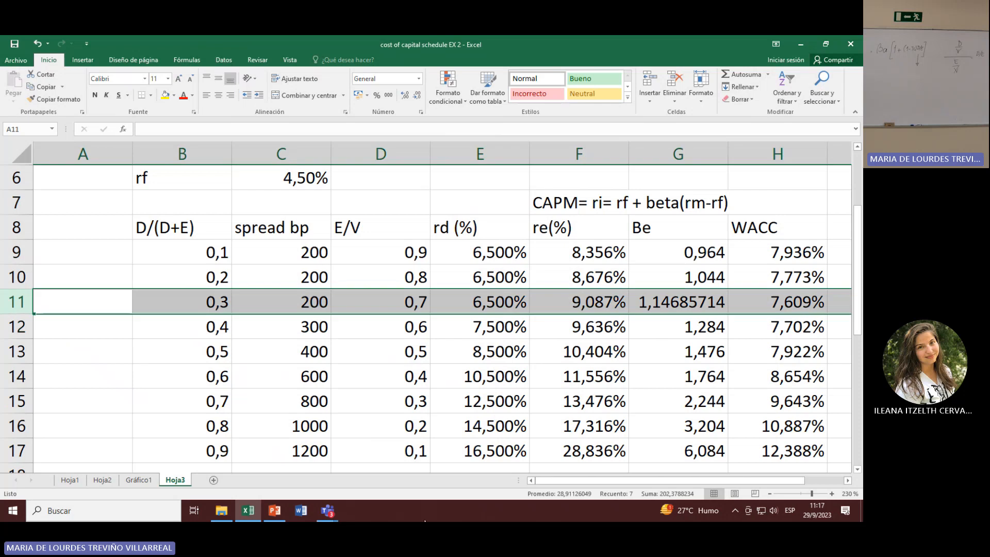
pyautogui.moveTo(613, 482); pyautogui.dragTo(644, 484)
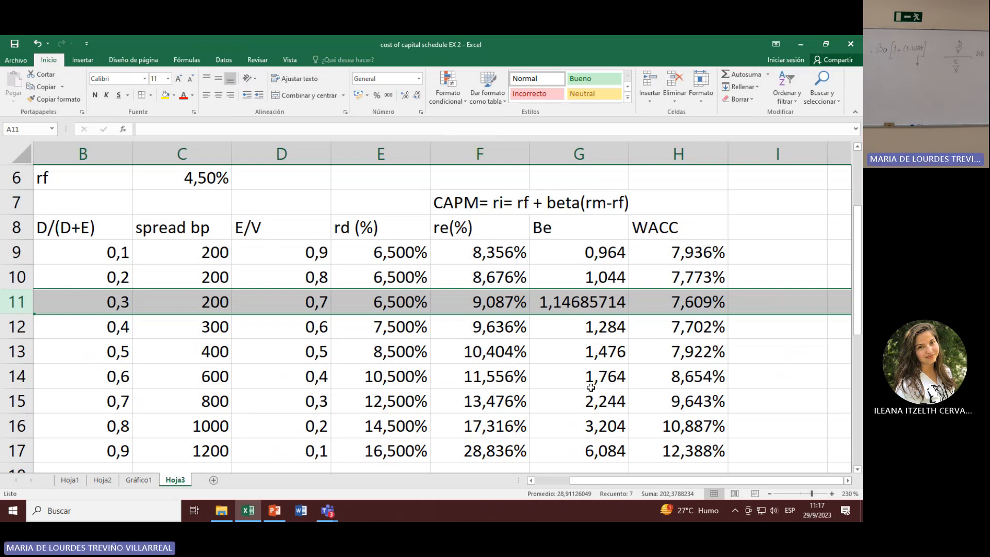
pyautogui.click(139, 479)
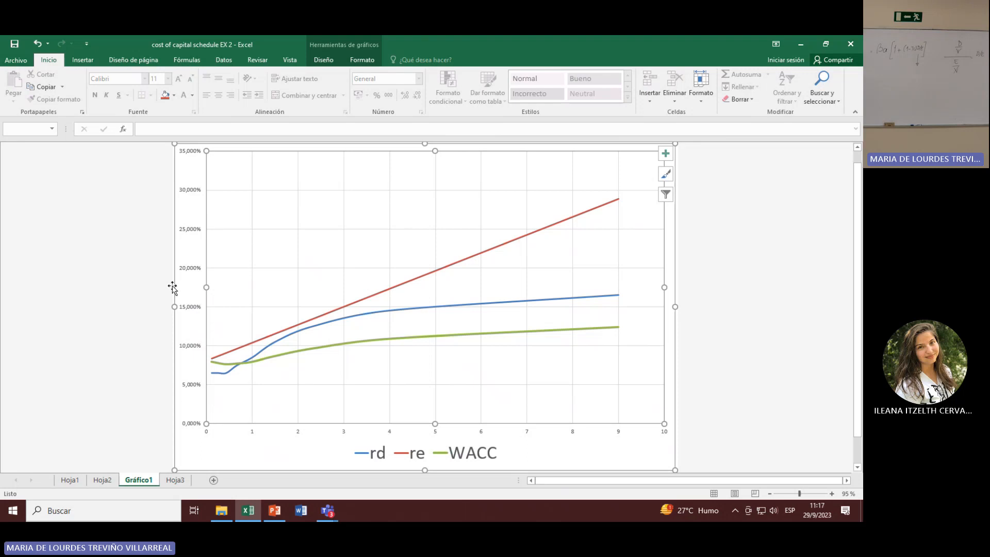
# Step: Review the D/E, rd, re and WACC columns of the chart's source table on Hoja3
pyautogui.click(175, 481)
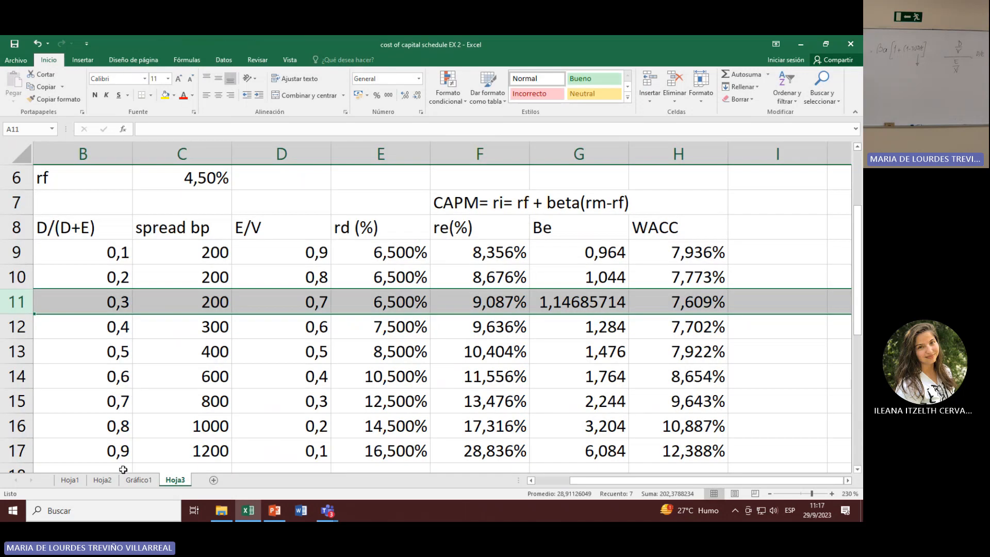
pyautogui.scroll(-5, 214, 450)
pyautogui.scroll(2, 283, 414)
pyautogui.click(80, 308)
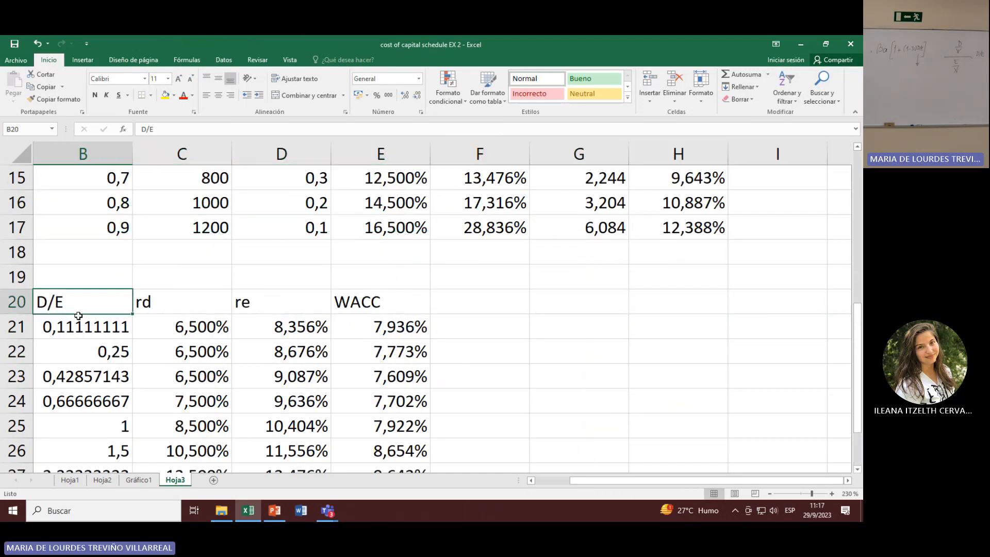
pyautogui.moveTo(67, 299); pyautogui.dragTo(57, 451)
pyautogui.click(184, 230)
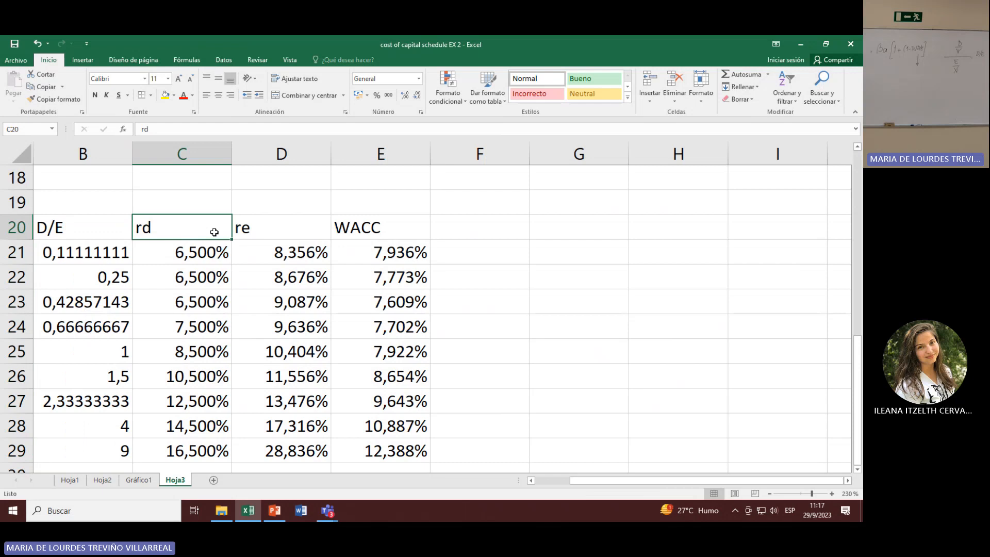
pyautogui.click(272, 228)
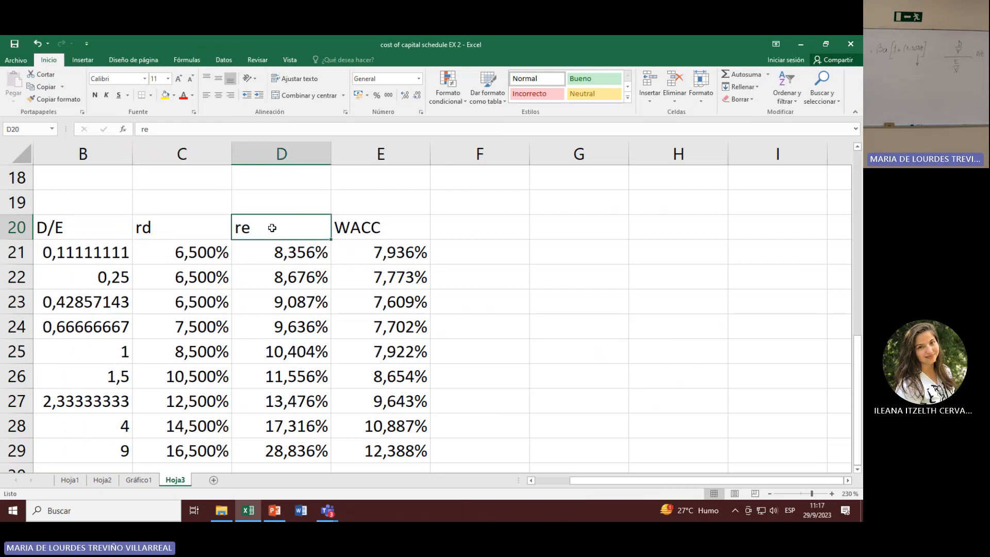
pyautogui.click(371, 221)
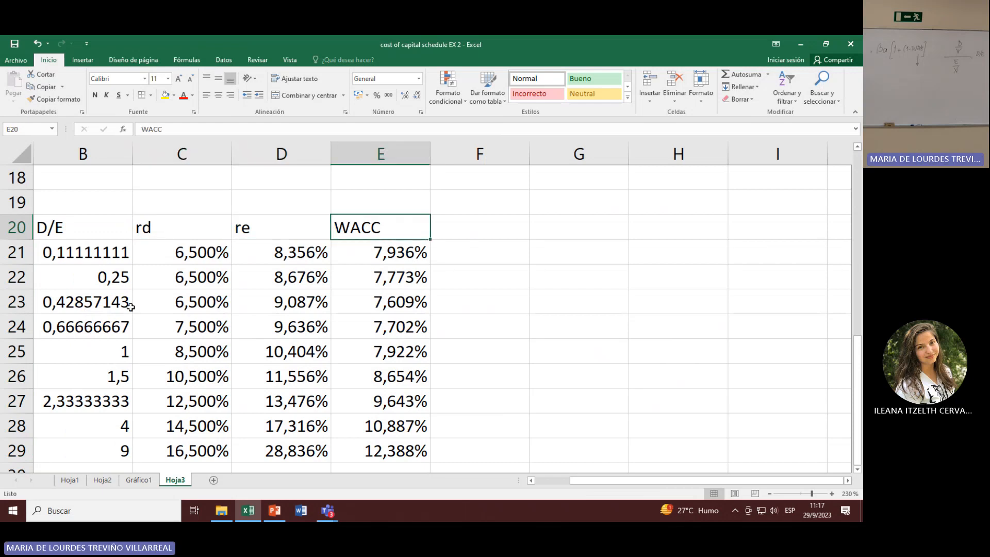
pyautogui.click(66, 249)
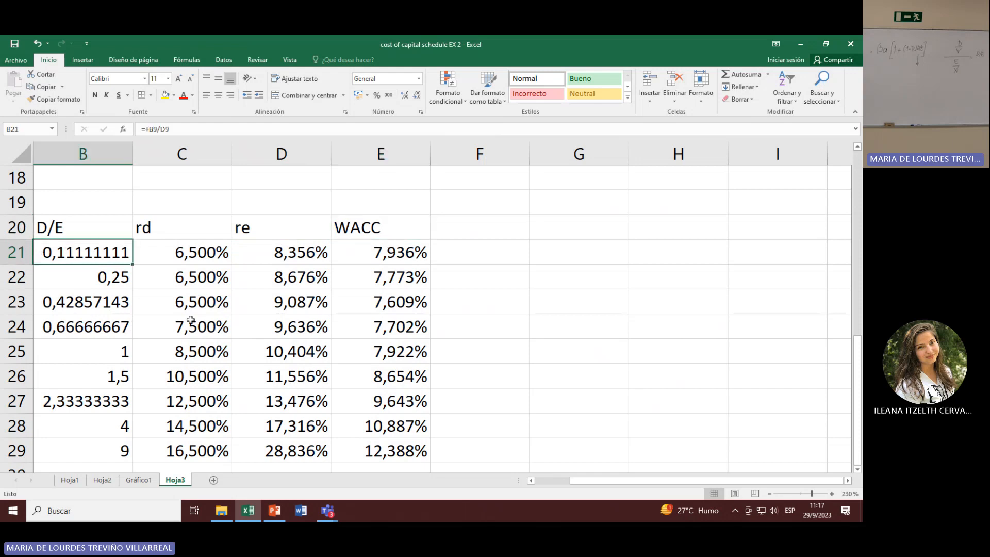
# Step: Trace the first D/E ratio to the D/(D+E) and E/V values in row 9 and inspect its formula in B21
pyautogui.scroll(4, 190, 319)
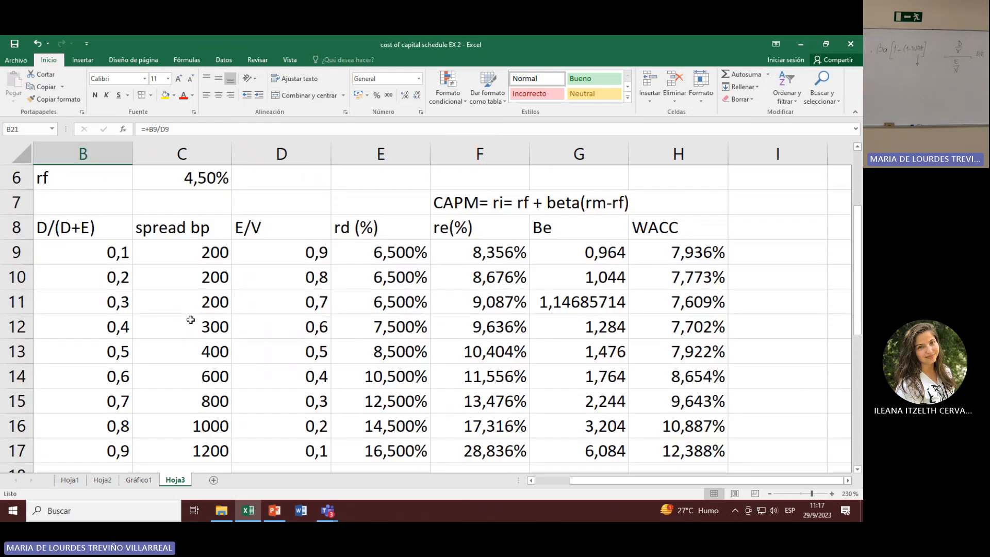
pyautogui.click(51, 229)
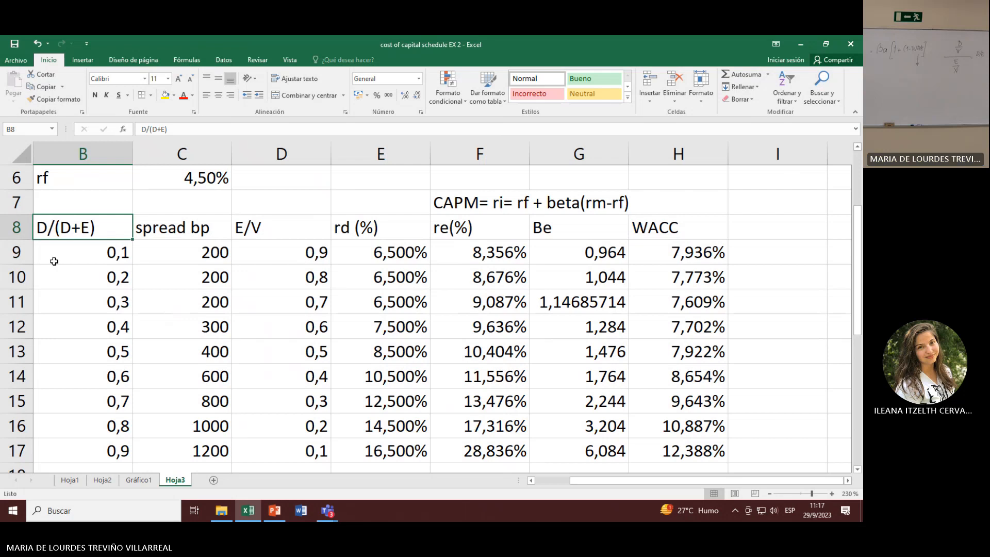
pyautogui.click(294, 233)
pyautogui.click(291, 251)
pyautogui.click(115, 253)
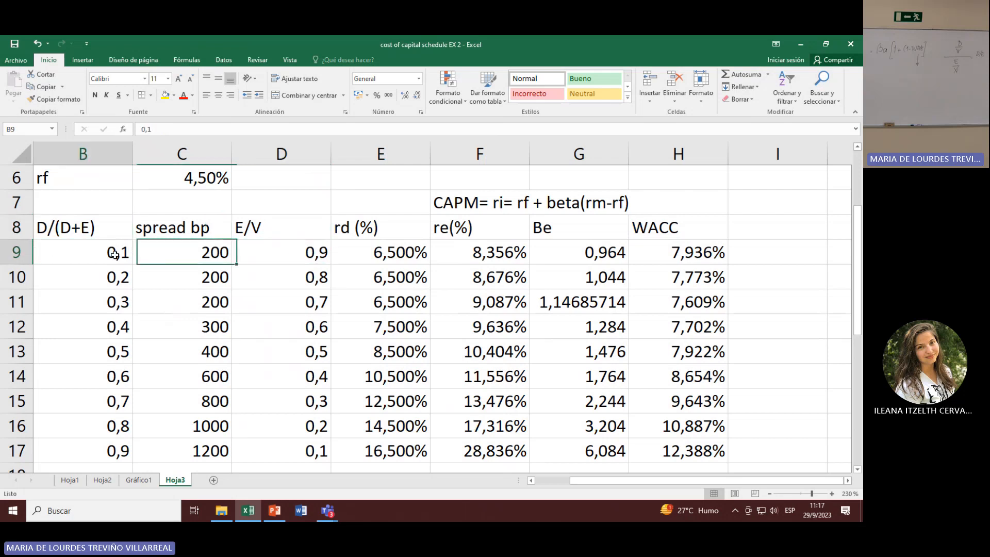
pyautogui.click(291, 252)
pyautogui.scroll(-3, 146, 404)
pyautogui.click(102, 331)
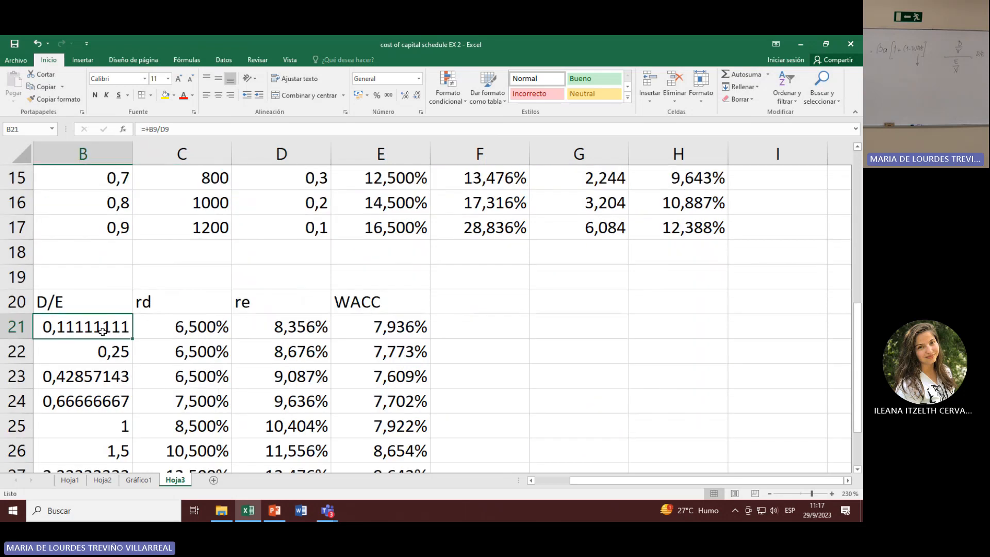
pyautogui.doubleClick(102, 332)
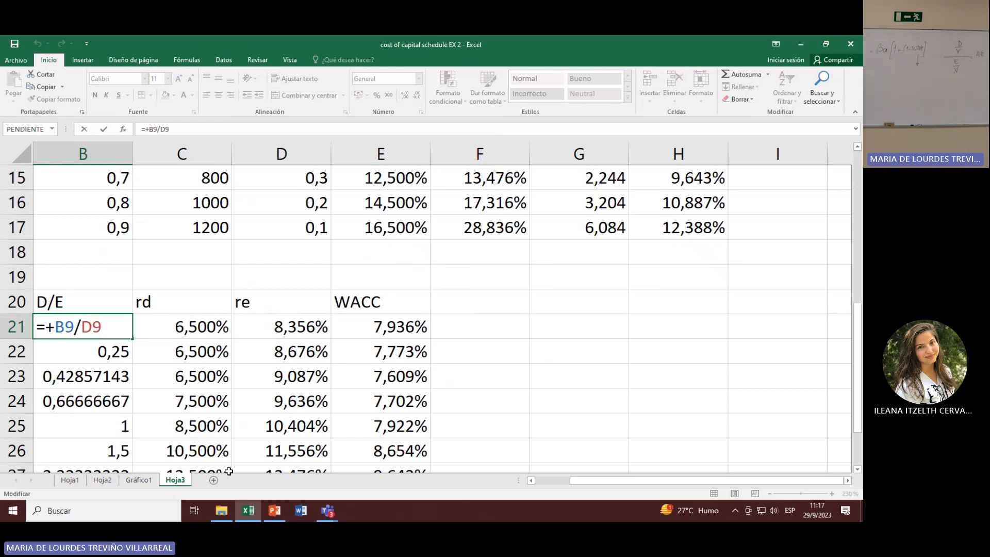
pyautogui.press('Return')
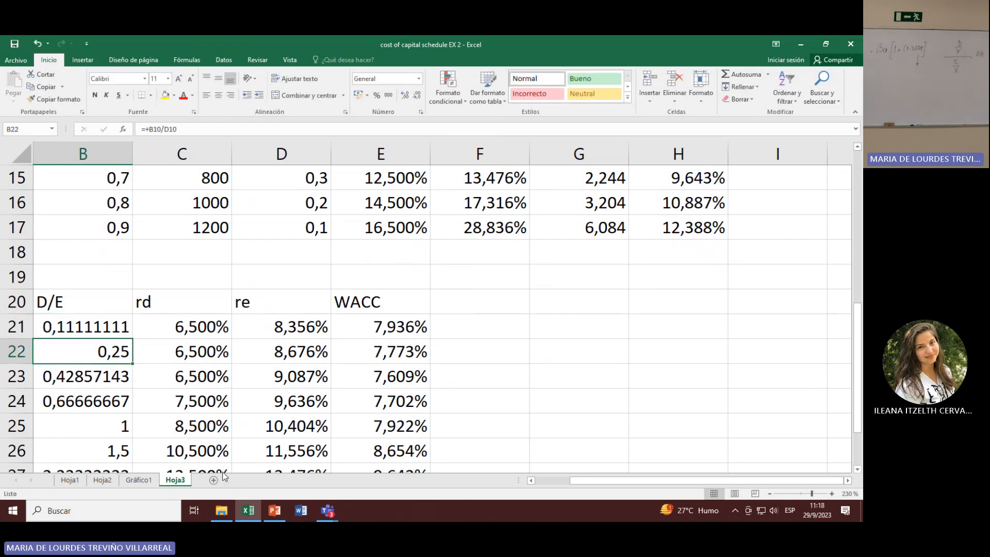
# Step: Insert a scatter chart with smooth lines from B20:E29 on Hoja3, plotting rd, re and WACC against D/E
pyautogui.moveTo(103, 302); pyautogui.dragTo(347, 444)
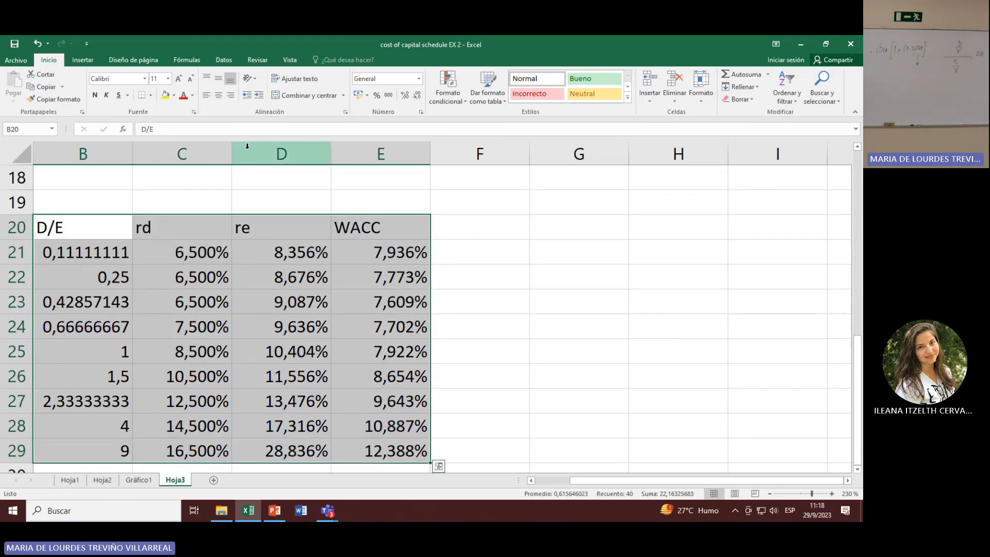
pyautogui.click(81, 60)
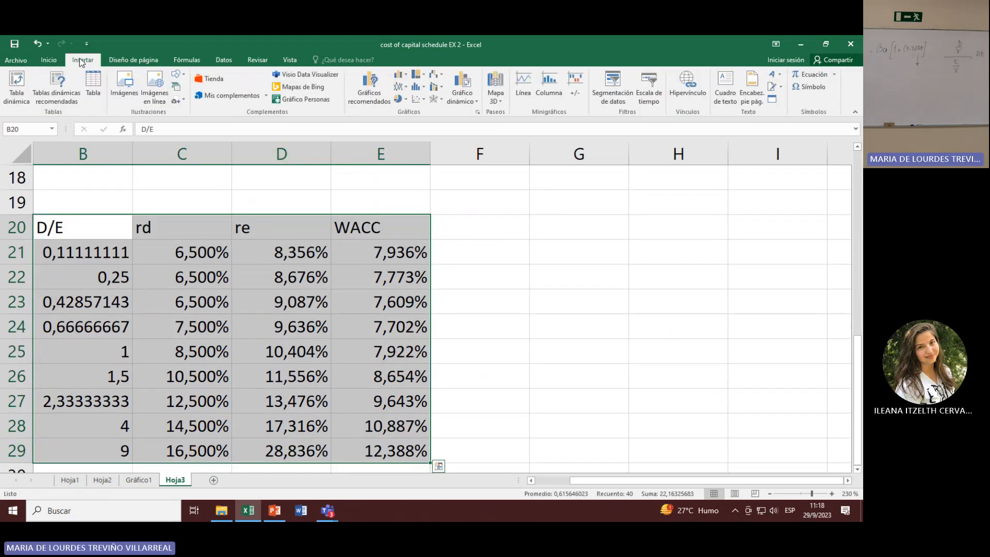
pyautogui.click(477, 112)
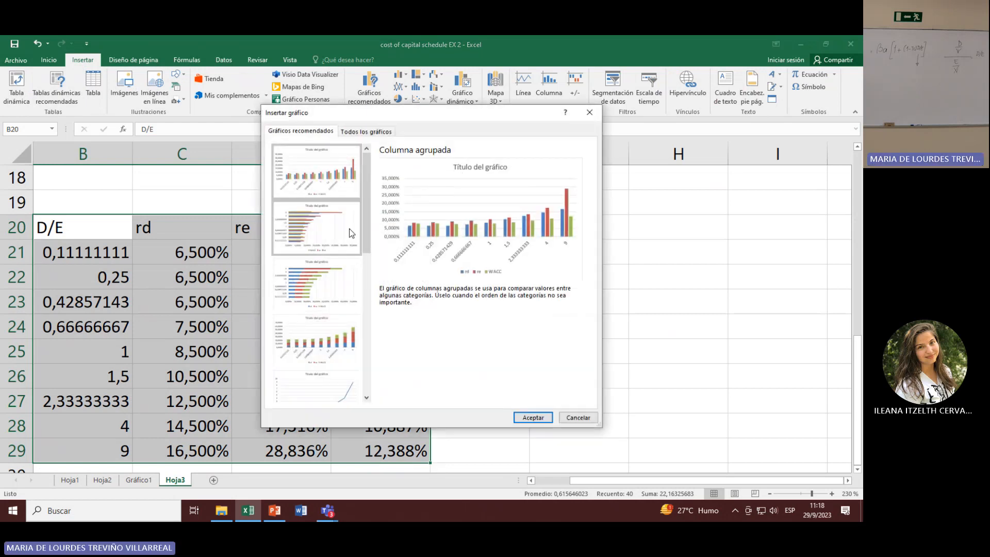
pyautogui.click(366, 131)
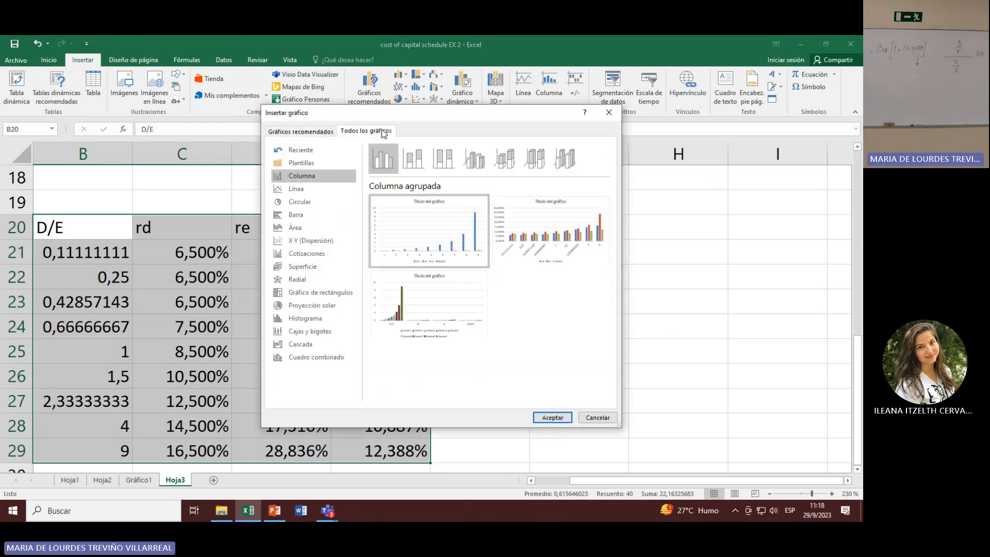
pyautogui.click(311, 241)
pyautogui.moveTo(392, 246)
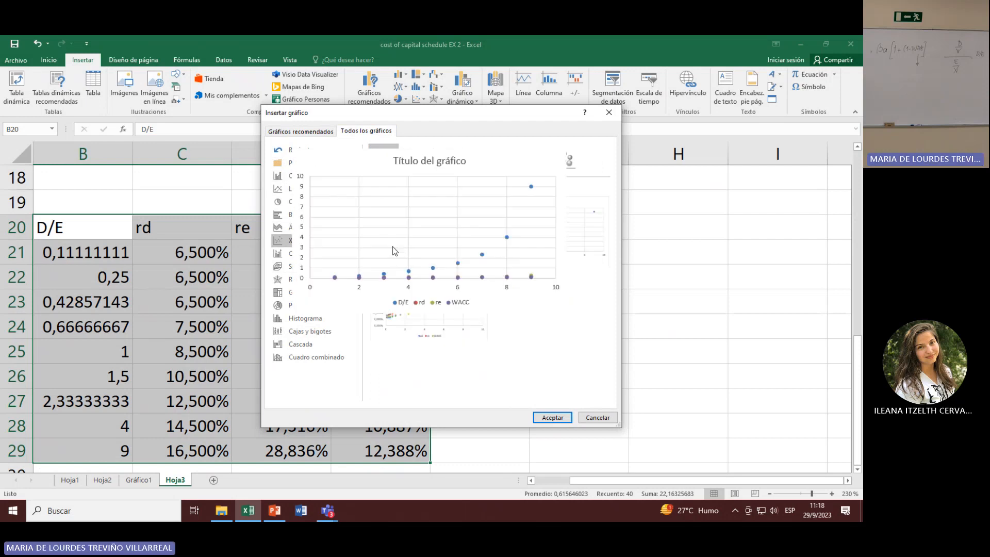
pyautogui.click(446, 162)
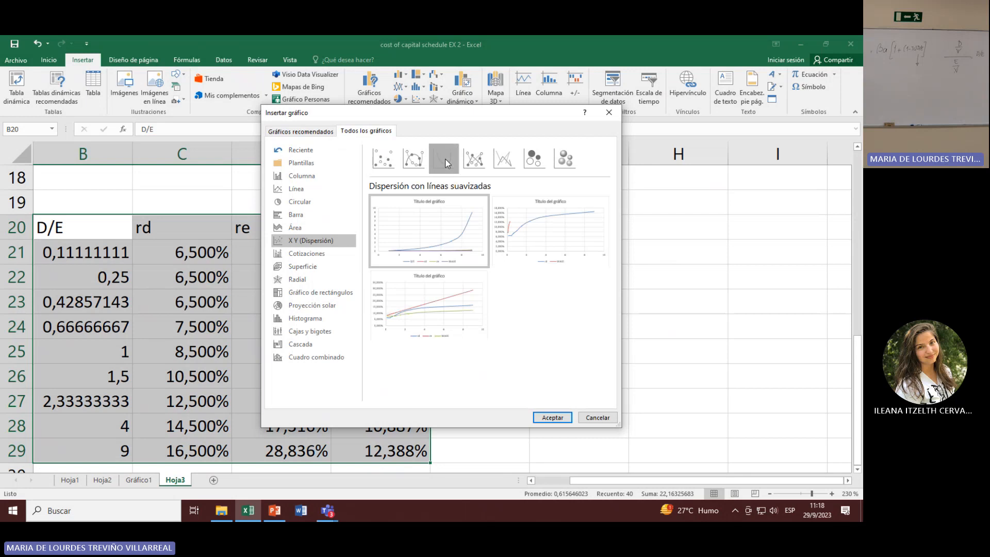
pyautogui.click(429, 304)
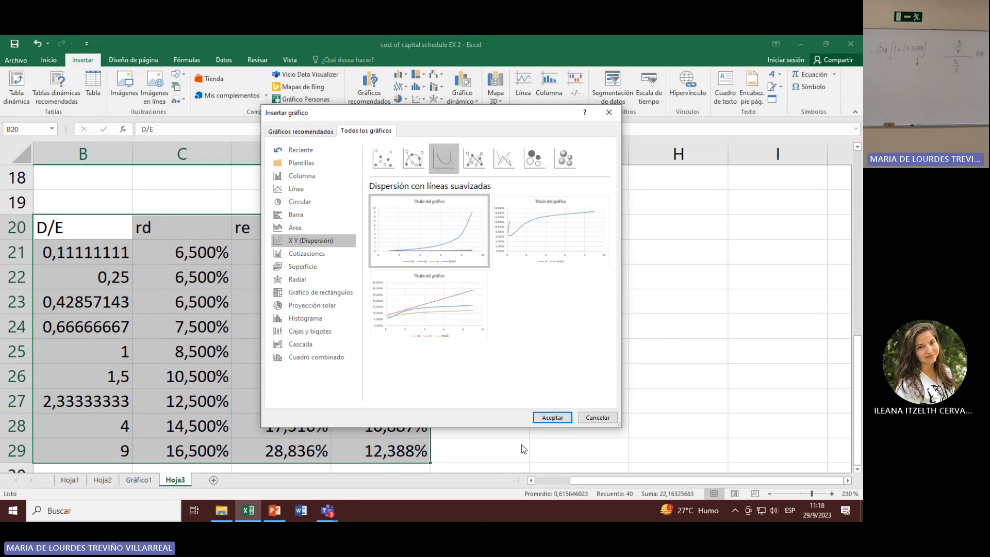
pyautogui.click(553, 417)
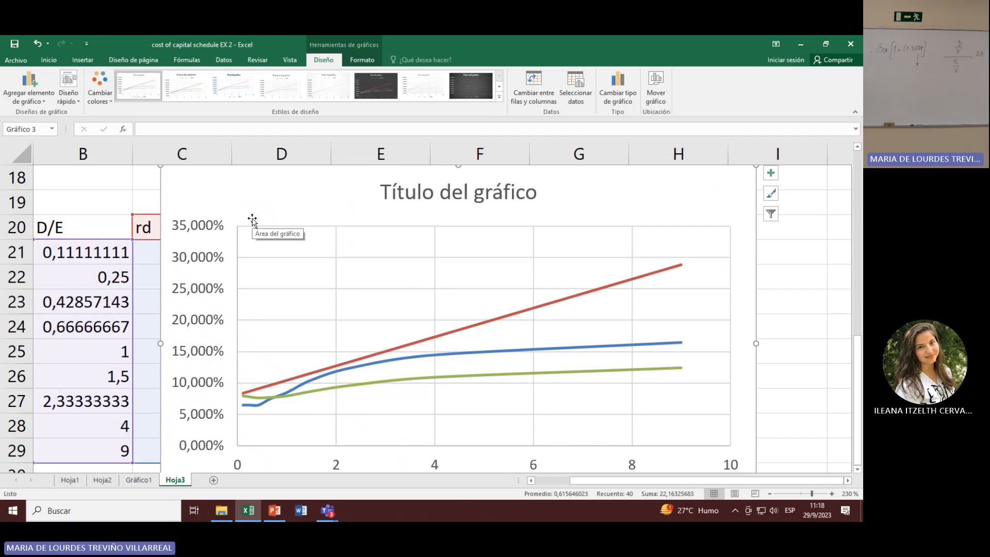
# Step: Show the options for moving the new chart to its own sheet, cancel the move and delete the chart
pyautogui.rightClick(253, 220)
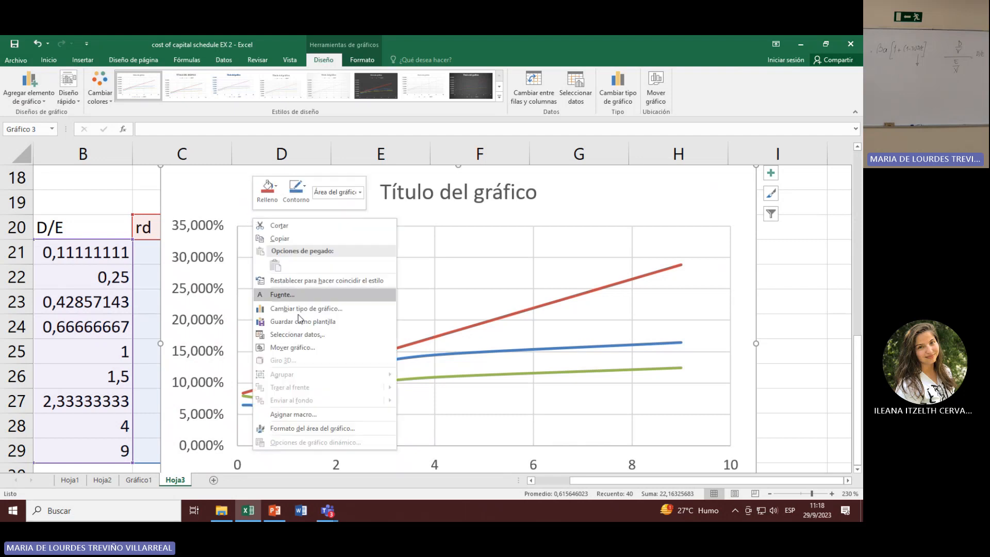
pyautogui.click(319, 347)
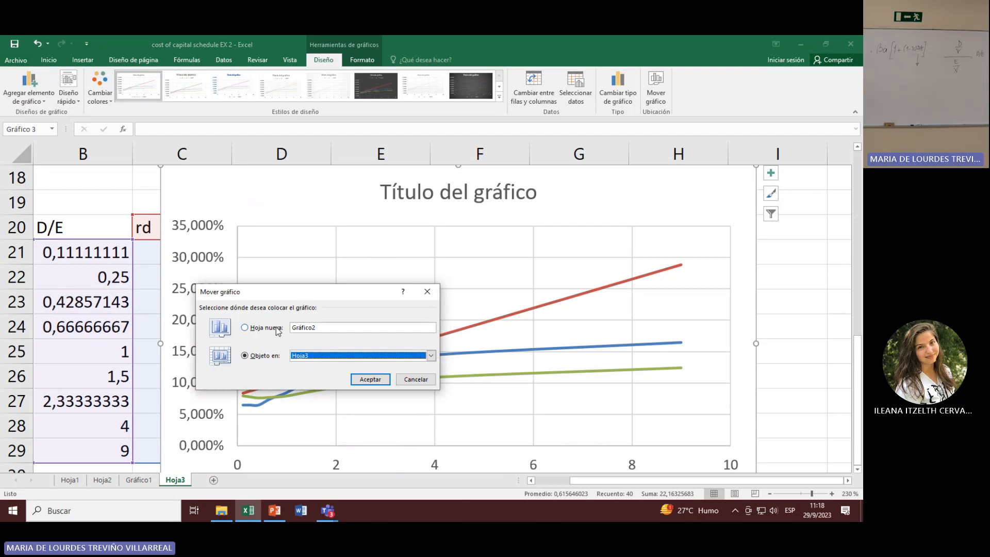
pyautogui.click(416, 380)
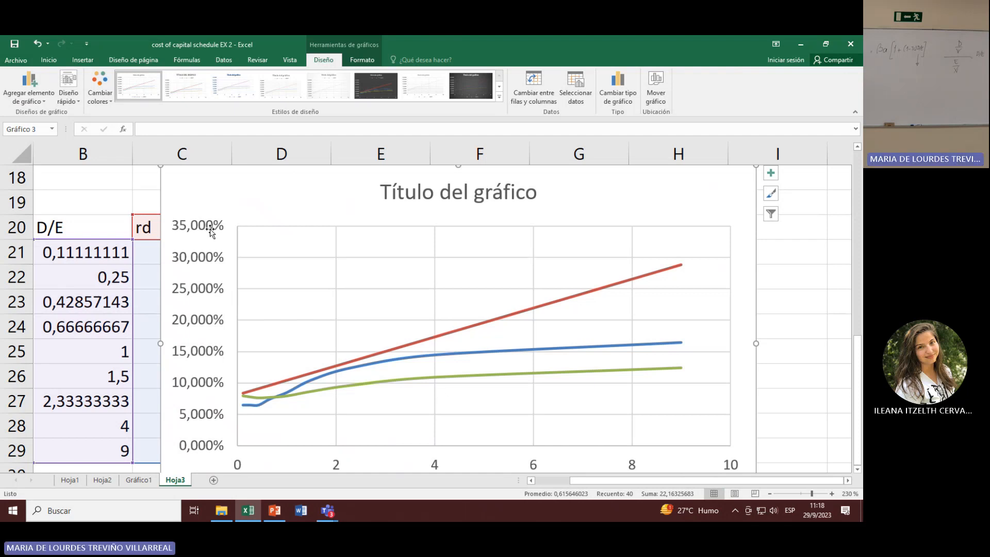
pyautogui.press('Delete')
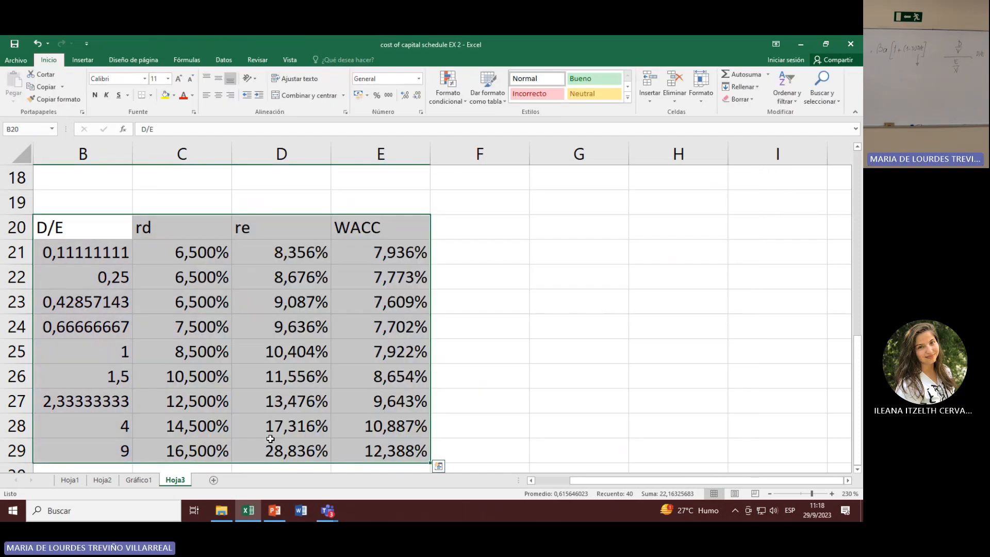
# Step: Review the rd, re and WACC curves in Gráfico1 and return to their source table on Hoja3
pyautogui.click(147, 480)
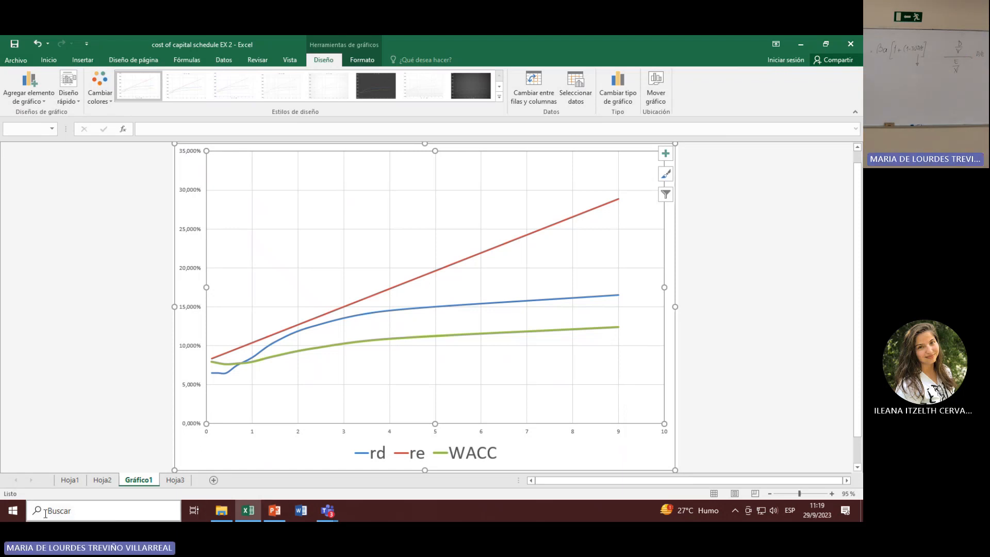
pyautogui.click(175, 482)
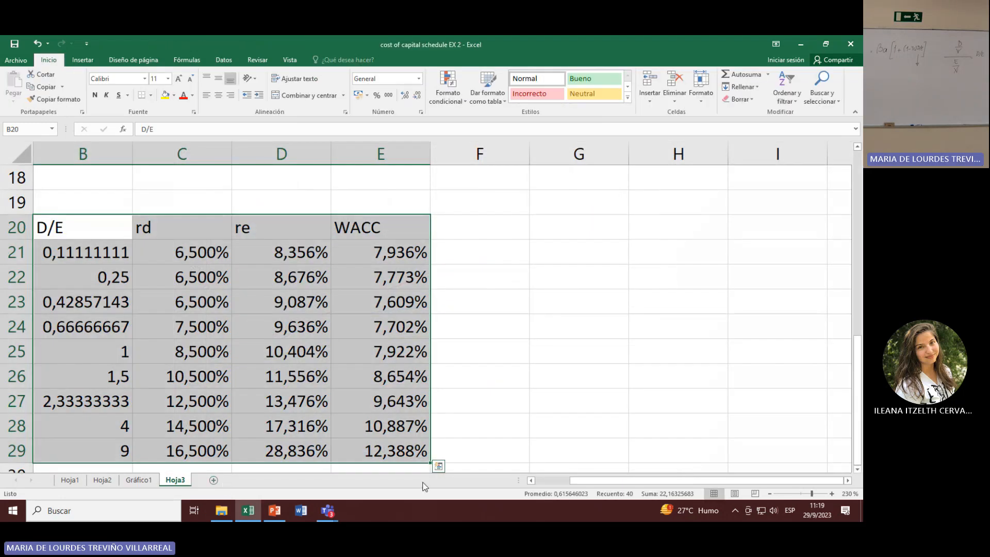
pyautogui.moveTo(567, 480); pyautogui.dragTo(534, 480)
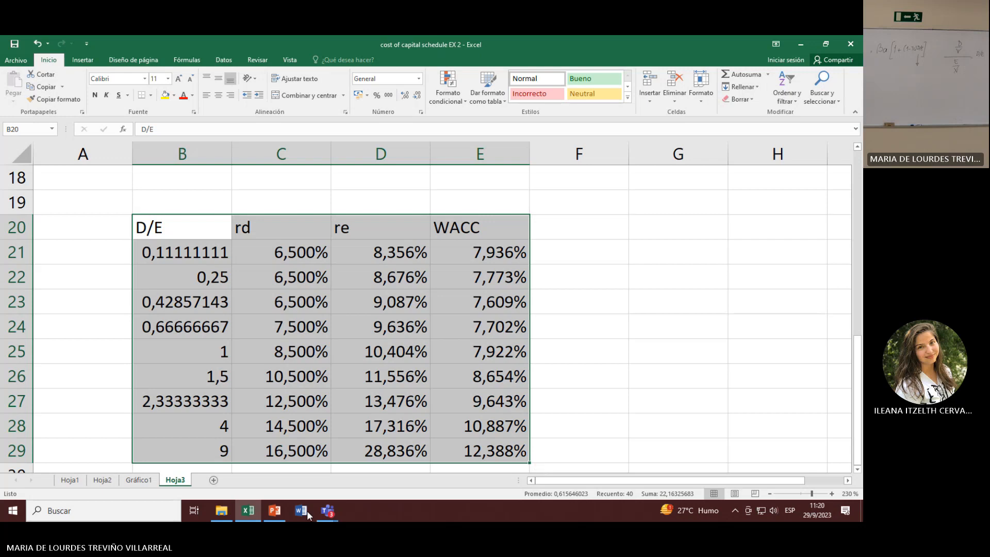
# Step: Switch to the Descargas folder, open the PDF Cost-of-Capital-exercisesa and Answers in Adobe Acrobat, and go to Question #20 of 88
pyautogui.moveTo(266, 515)
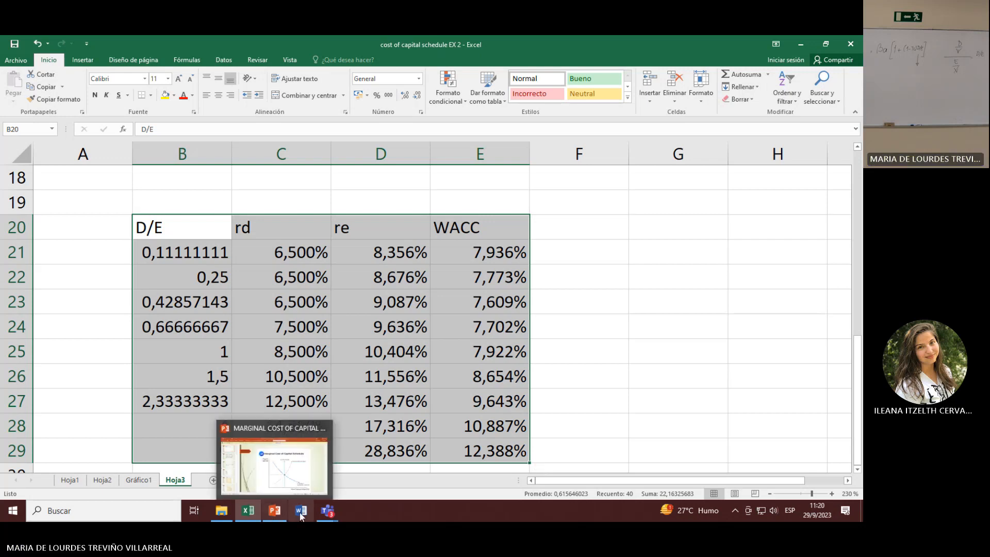
pyautogui.moveTo(321, 514)
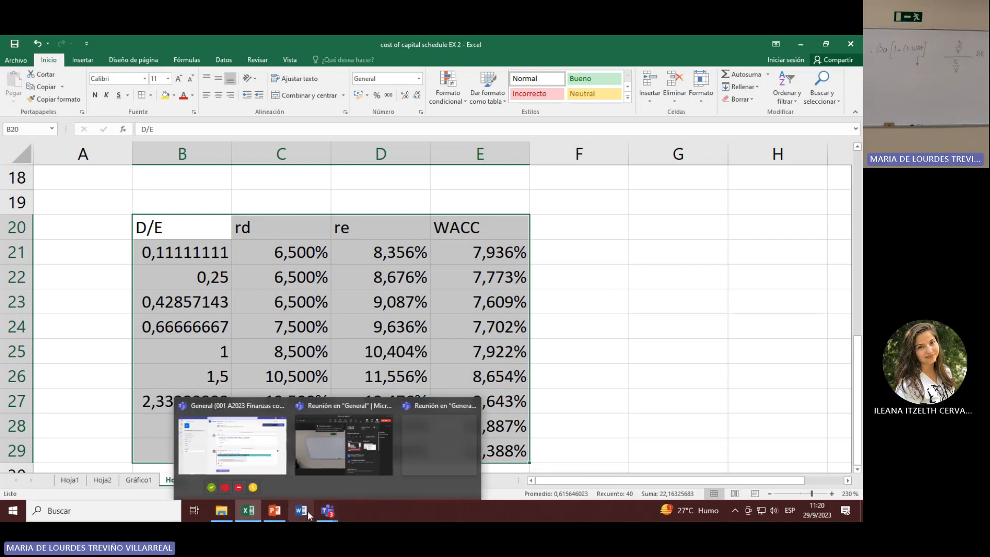
pyautogui.click(801, 44)
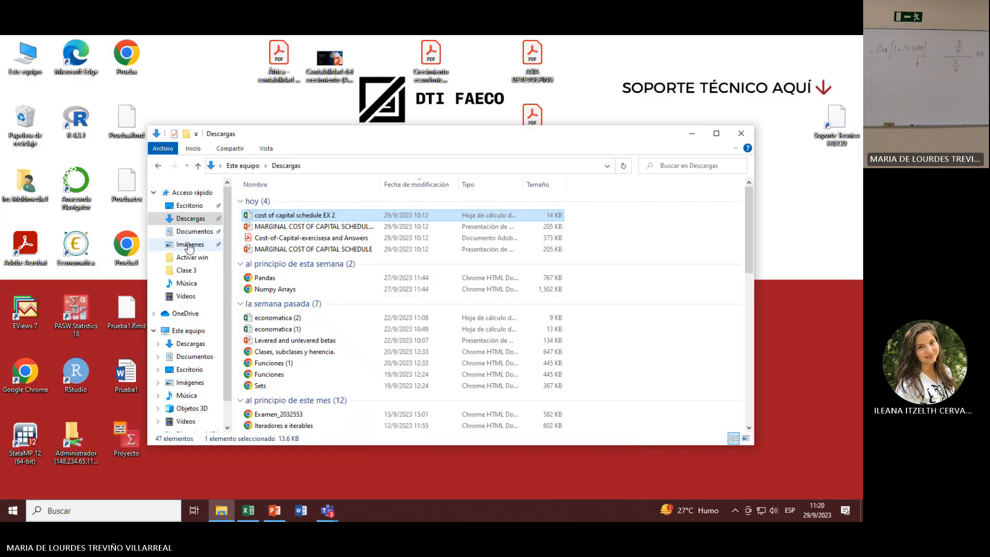
pyautogui.doubleClick(281, 239)
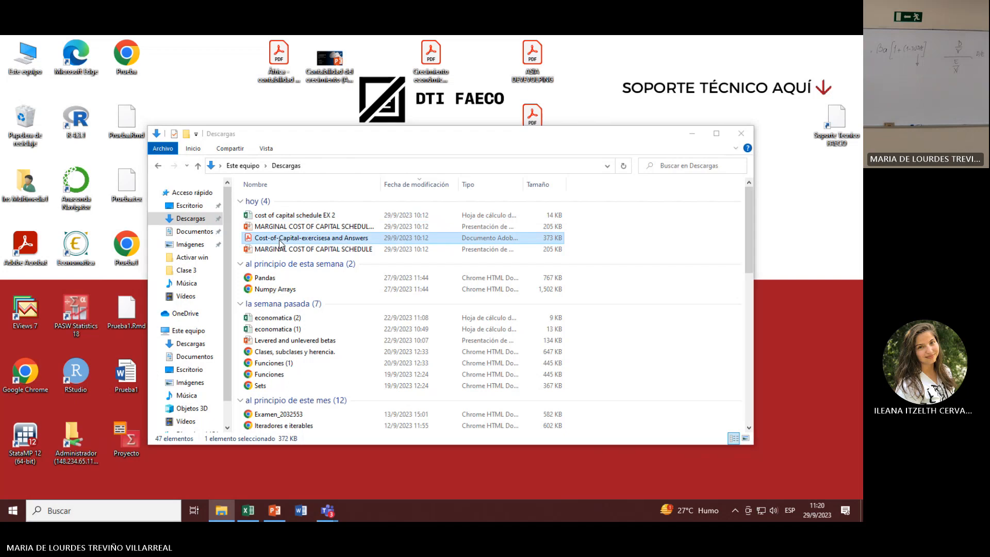
pyautogui.moveTo(832, 95); pyautogui.dragTo(832, 183)
pyautogui.scroll(-6, 586, 333)
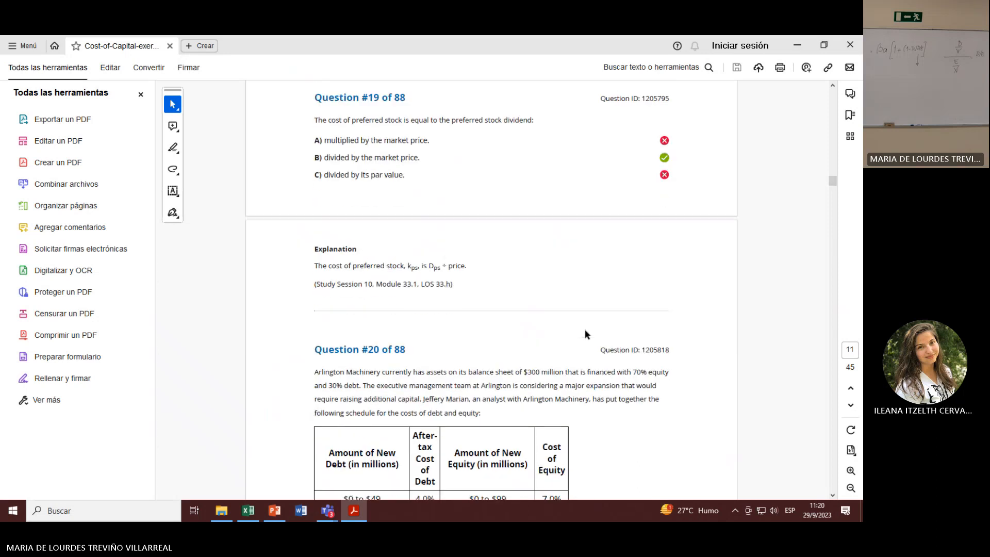
pyautogui.scroll(-3, 586, 336)
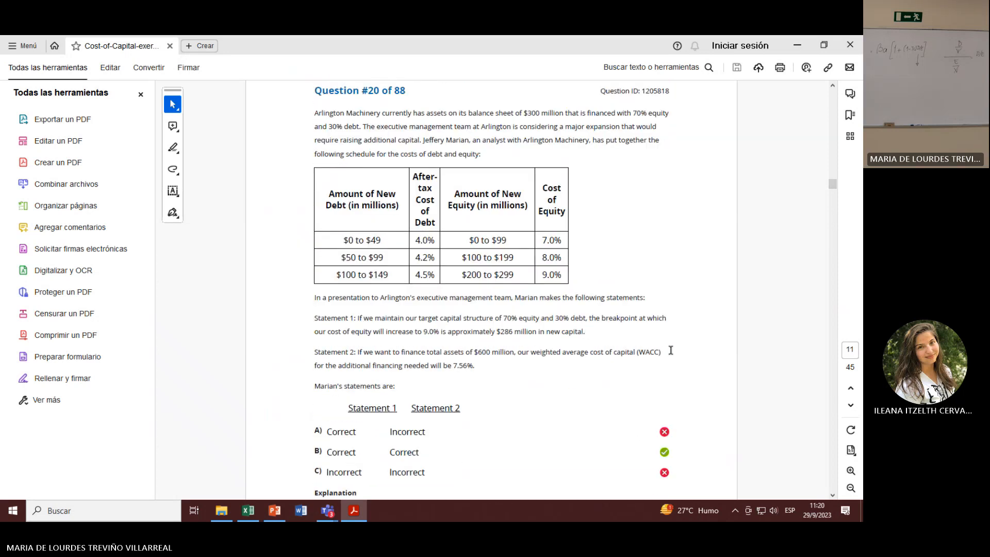
# Step: Close the PDF's tools pane and enlarge Question #20 to 200% so its full text width fits
pyautogui.click(141, 95)
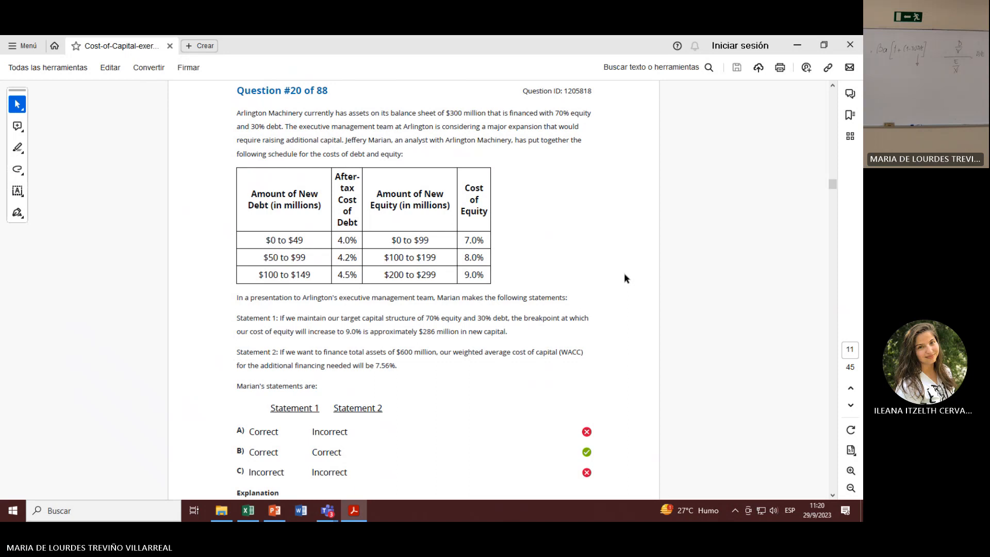
pyautogui.click(852, 471)
pyautogui.click(852, 472)
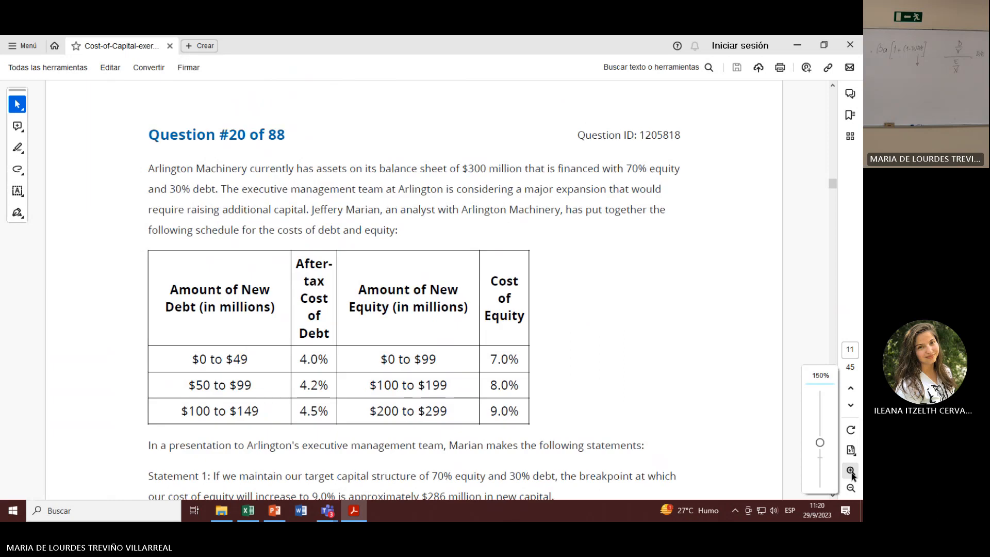
pyautogui.scroll(-1, 541, 360)
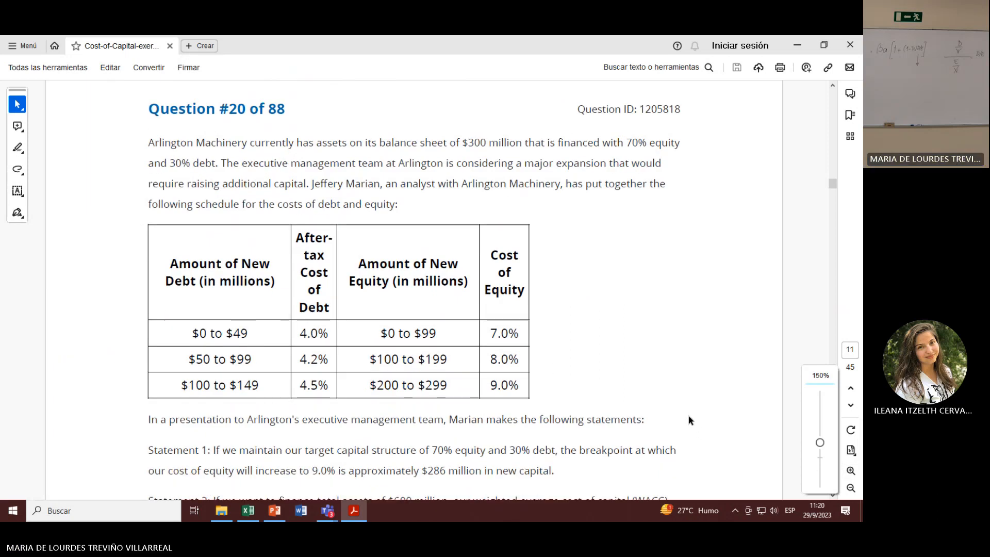
pyautogui.click(851, 471)
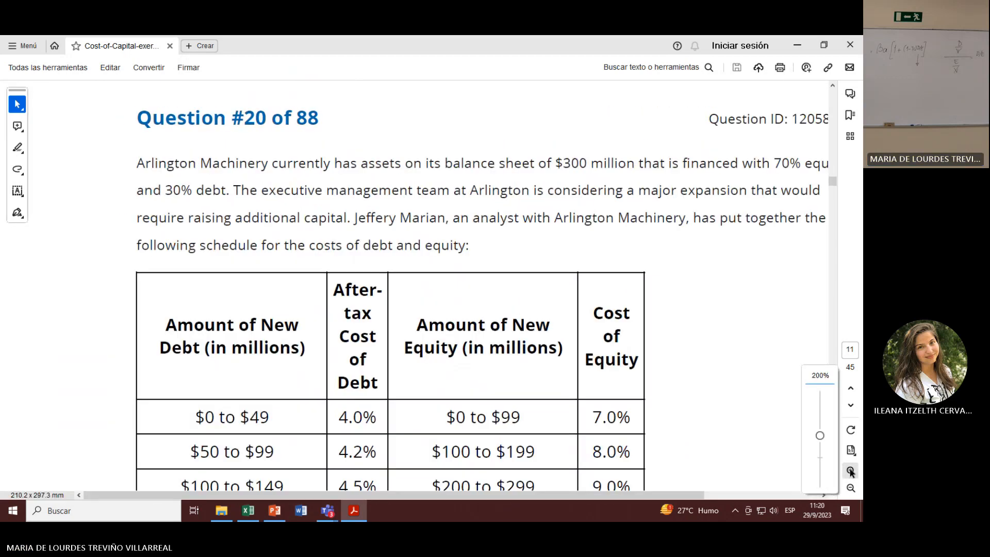
pyautogui.moveTo(697, 497); pyautogui.dragTo(736, 499)
pyautogui.click(851, 471)
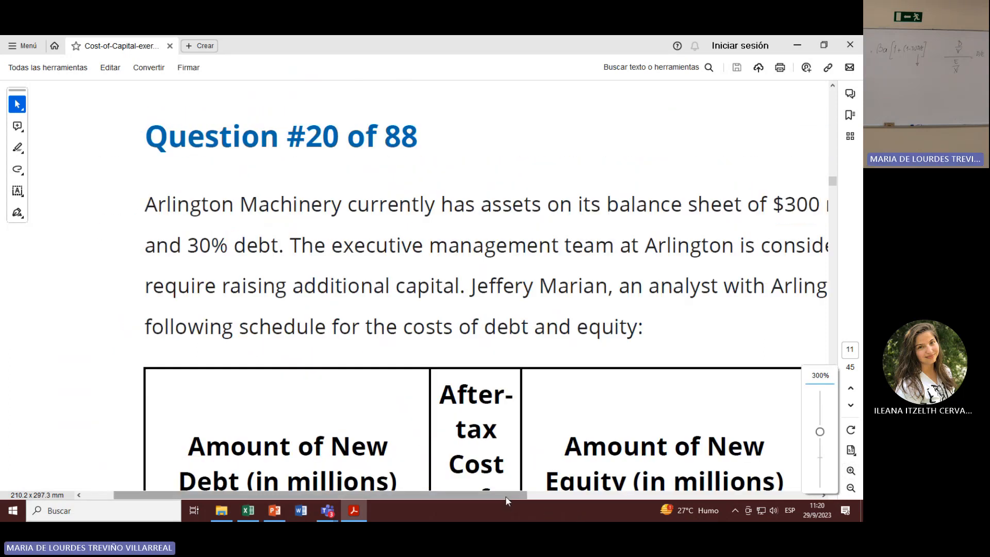
pyautogui.moveTo(506, 496); pyautogui.dragTo(546, 497)
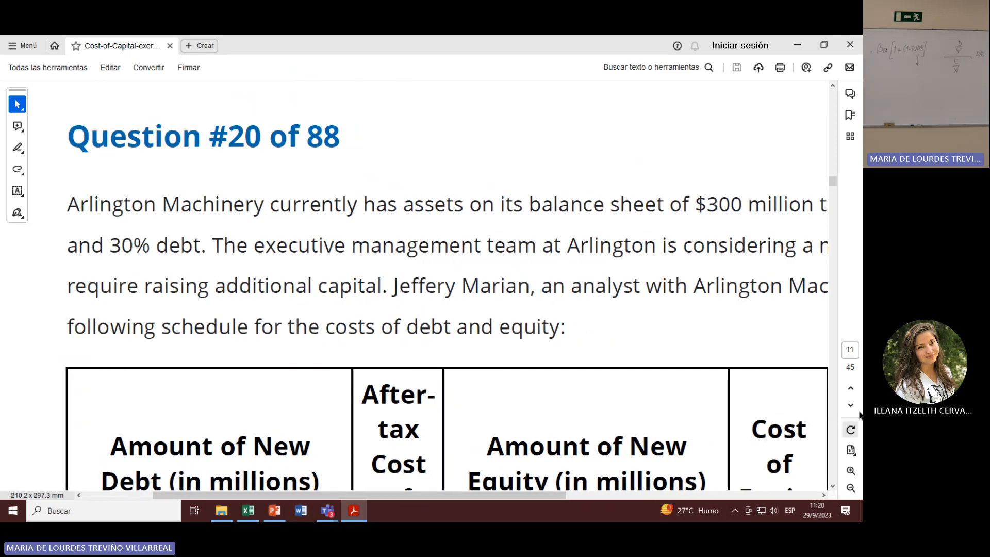
pyautogui.click(851, 488)
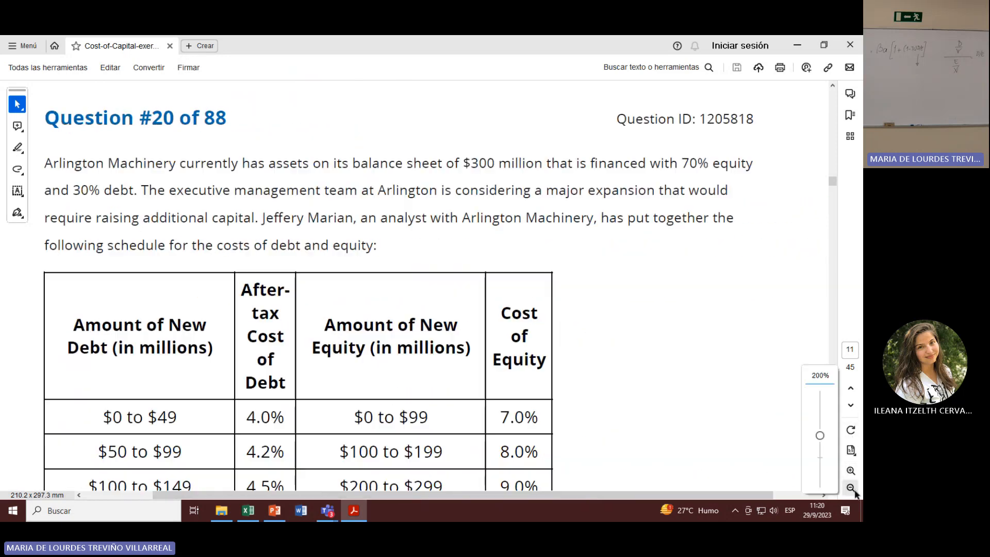